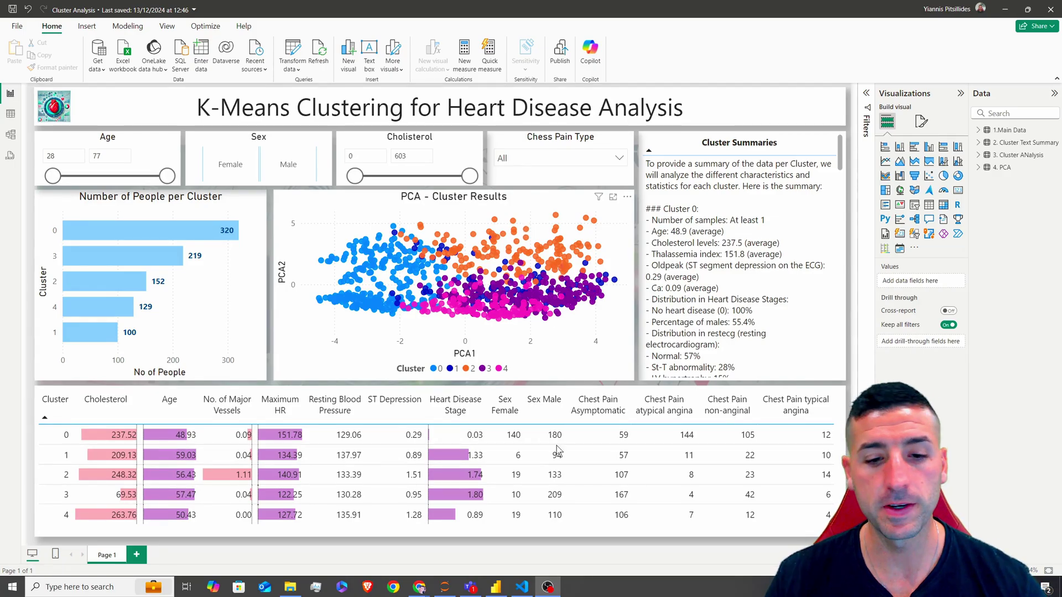
Switch to the K_means_clustering notebook in the browser and review its development and deployment overview
{"action": "mouse_move", "coordinate": [419, 588]}
{"action": "left_click", "coordinate": [385, 556]}
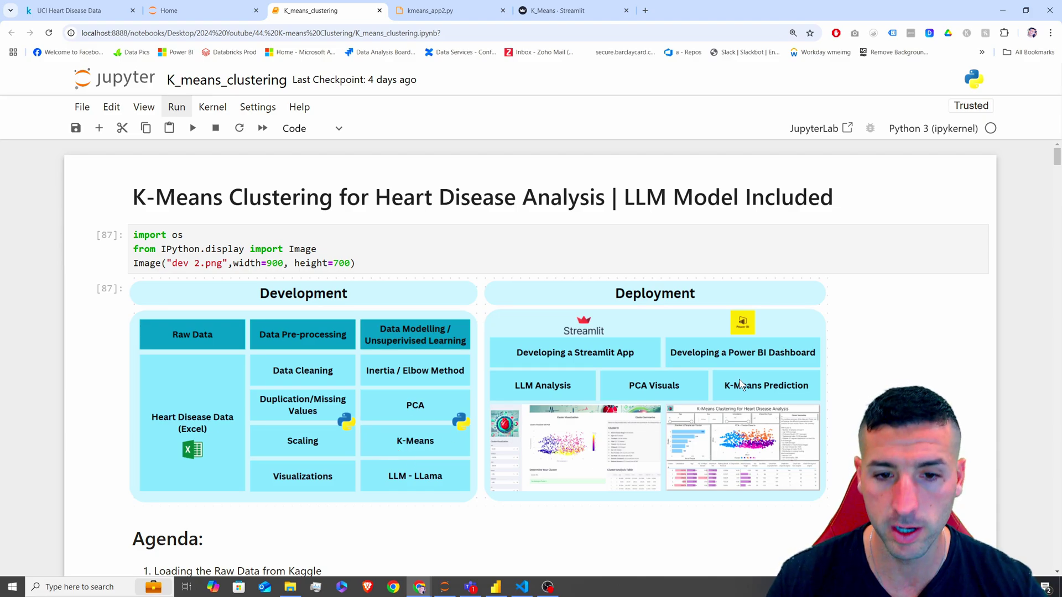
{"action": "mouse_move", "coordinate": [1052, 169]}
{"action": "left_mouse_down"}
{"action": "mouse_move", "coordinate": [1054, 251]}
{"action": "mouse_move", "coordinate": [1054, 160]}
{"action": "left_mouse_up"}
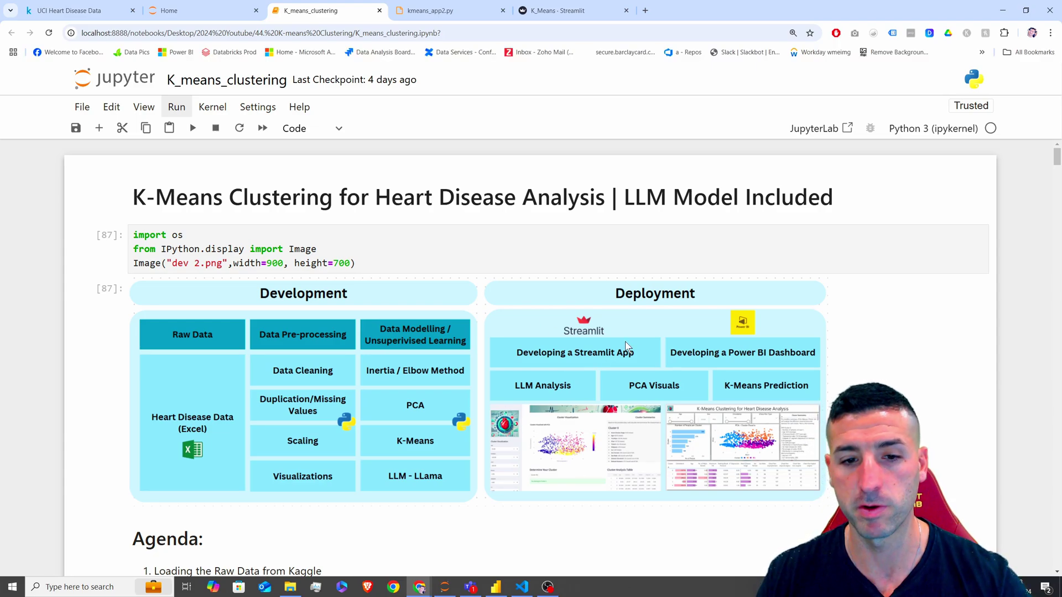
Open the K_Means Streamlit app in the browser and review its PCA cluster visualization and cluster summaries
{"action": "left_click", "coordinate": [520, 12]}
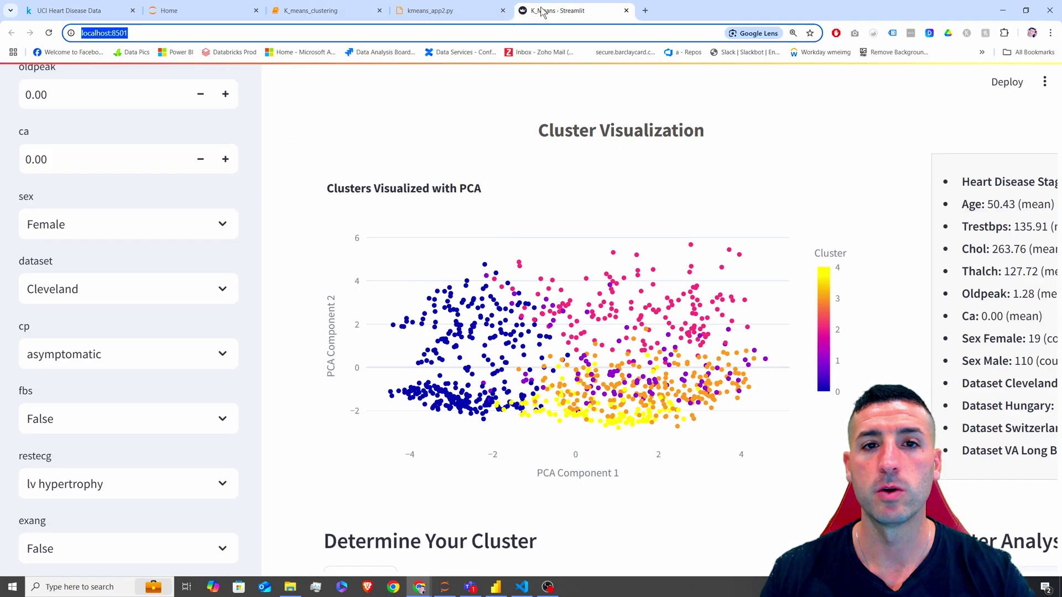
{"action": "key", "text": "ctrl+minus"}
{"action": "key", "text": "ctrl+minus"}
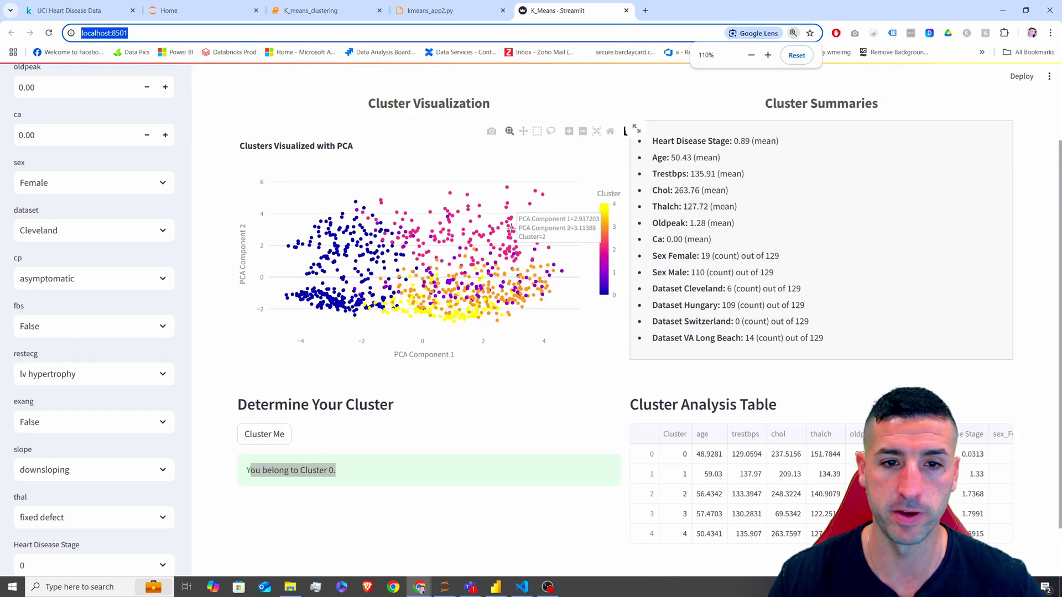
{"action": "key", "text": "ctrl+minus"}
{"action": "scroll", "coordinate": [68, 213], "scroll_direction": "up", "scroll_amount": 5}
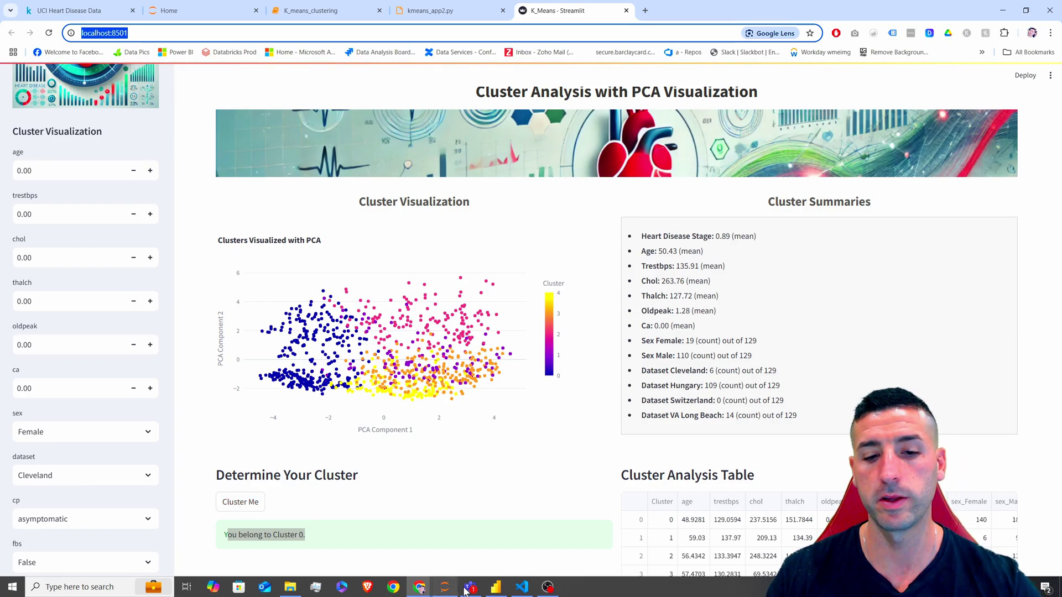
Switch to Power BI Desktop and open a new blank report
{"action": "left_click", "coordinate": [495, 587]}
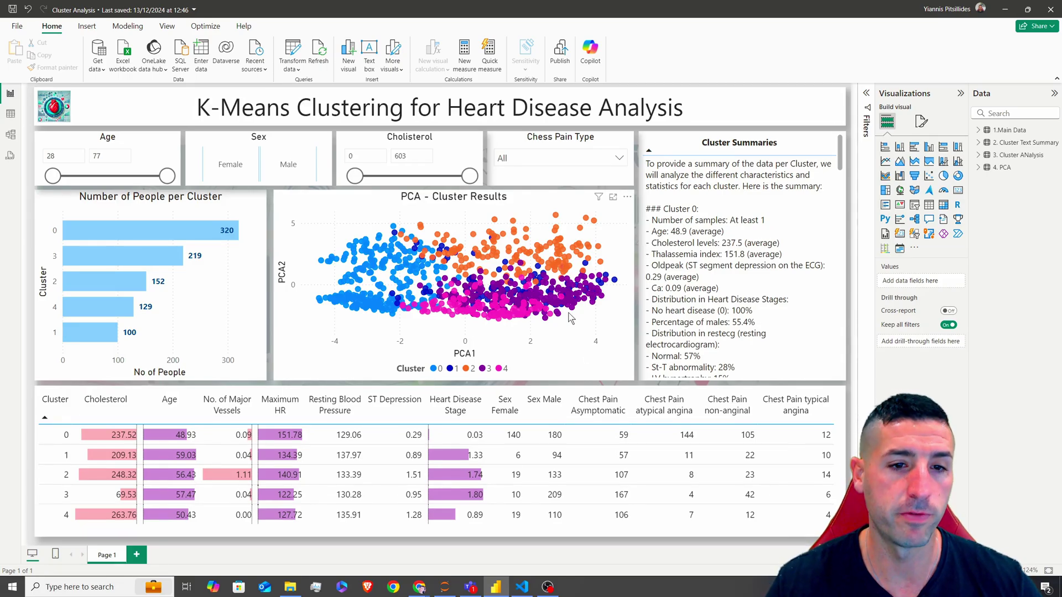
{"action": "left_click", "coordinate": [25, 25]}
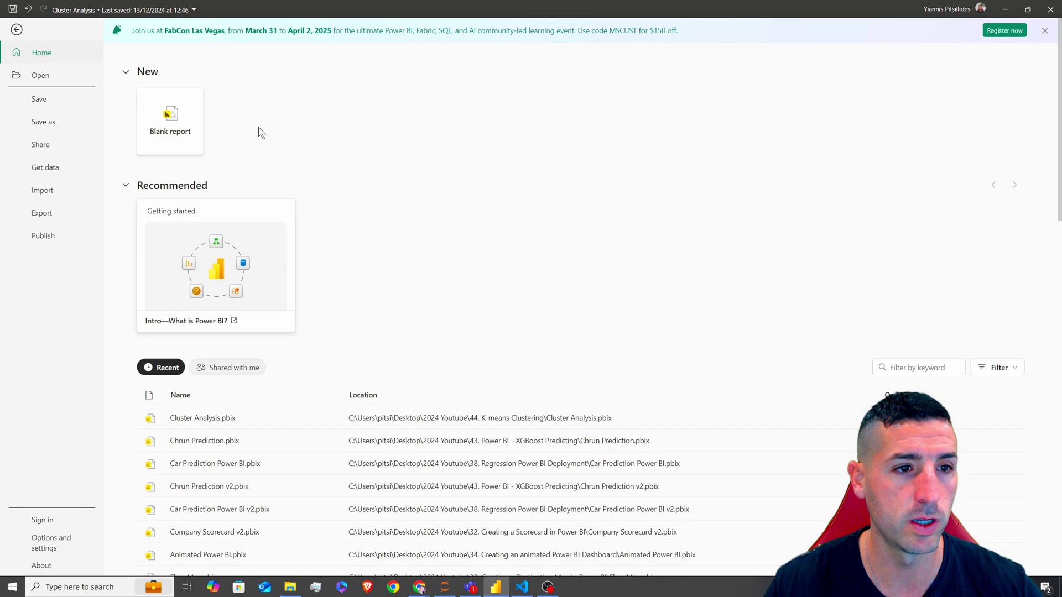
{"action": "key", "text": "Escape"}
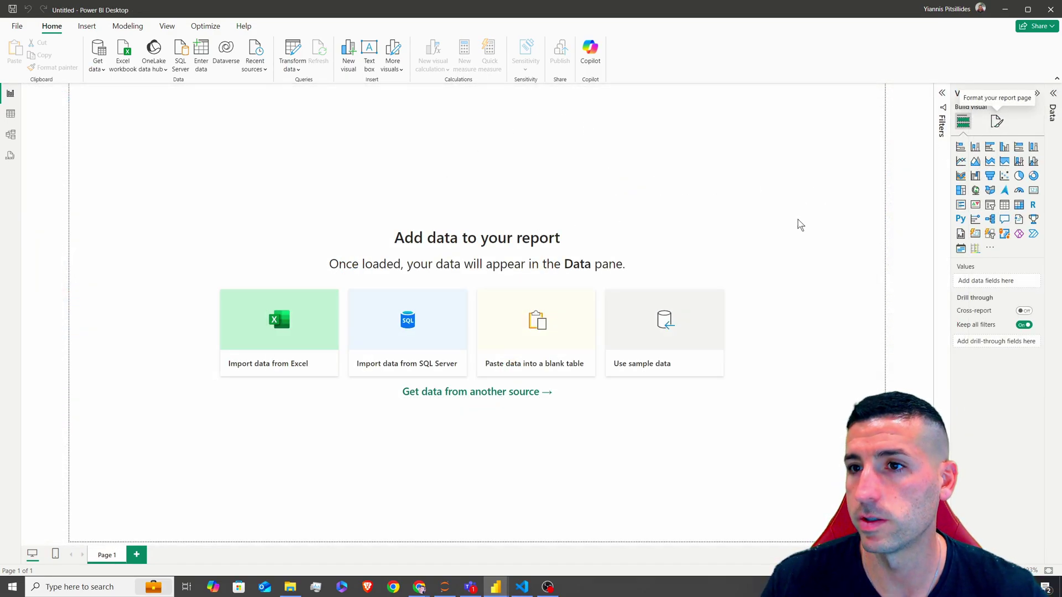
Set the report page's canvas background to light gray with 0% transparency
{"action": "left_click", "coordinate": [996, 121]}
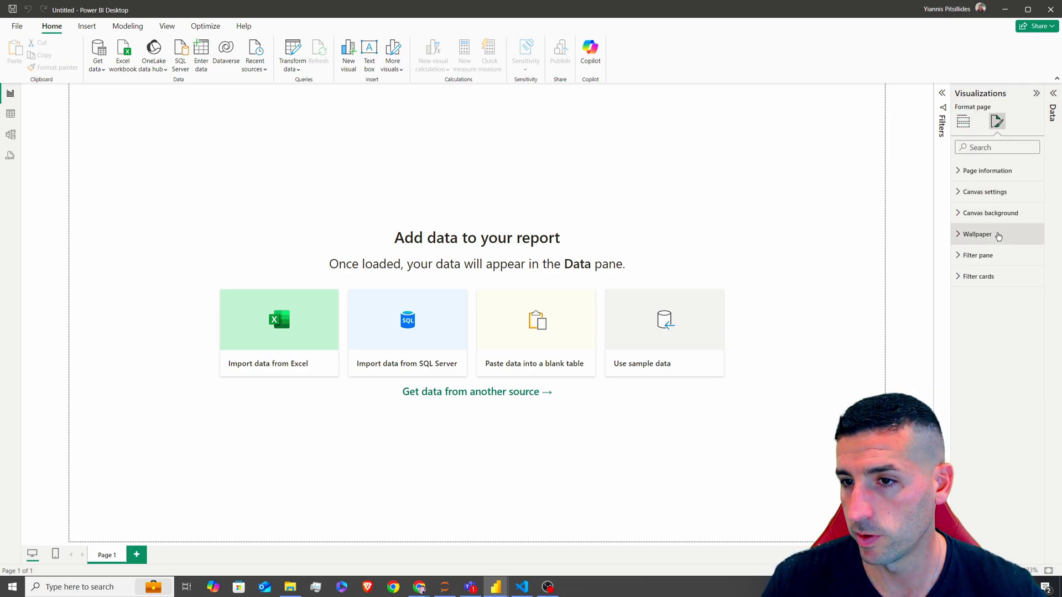
{"action": "left_click", "coordinate": [984, 171]}
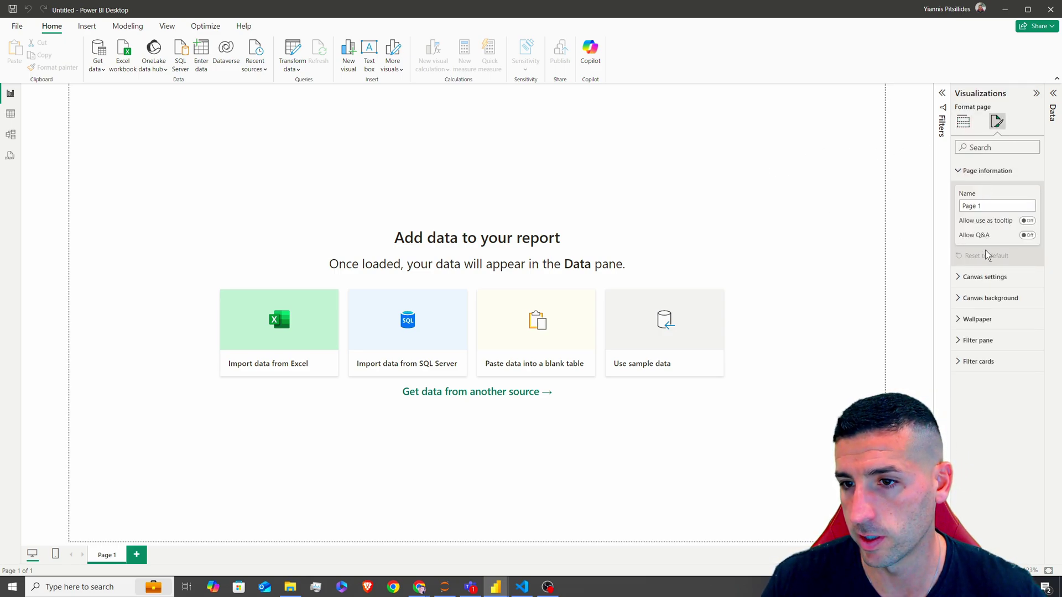
{"action": "left_click", "coordinate": [992, 299]}
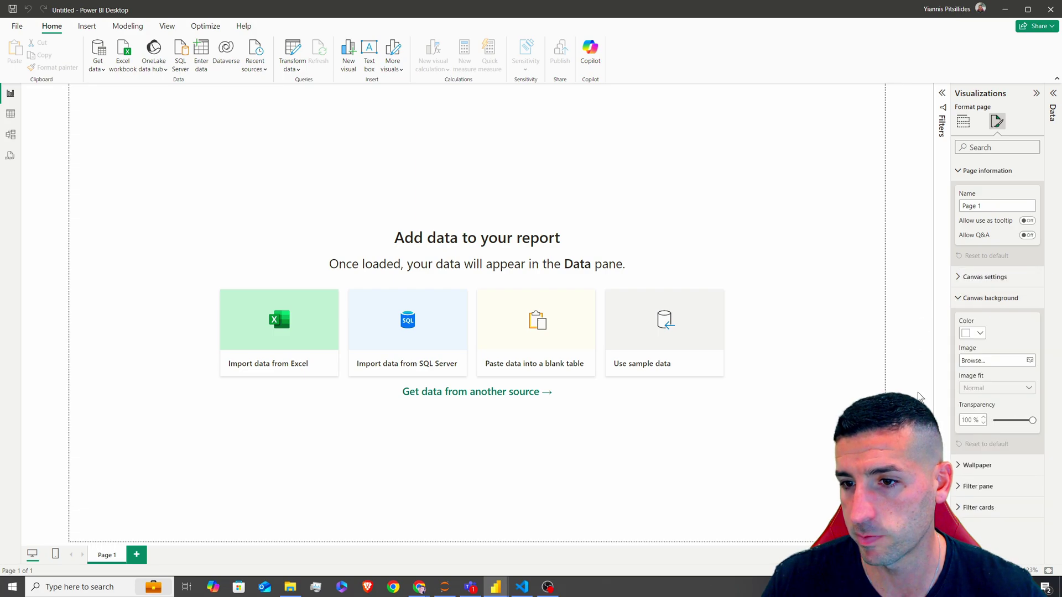
{"action": "left_click", "coordinate": [974, 334]}
{"action": "left_click", "coordinate": [905, 392]}
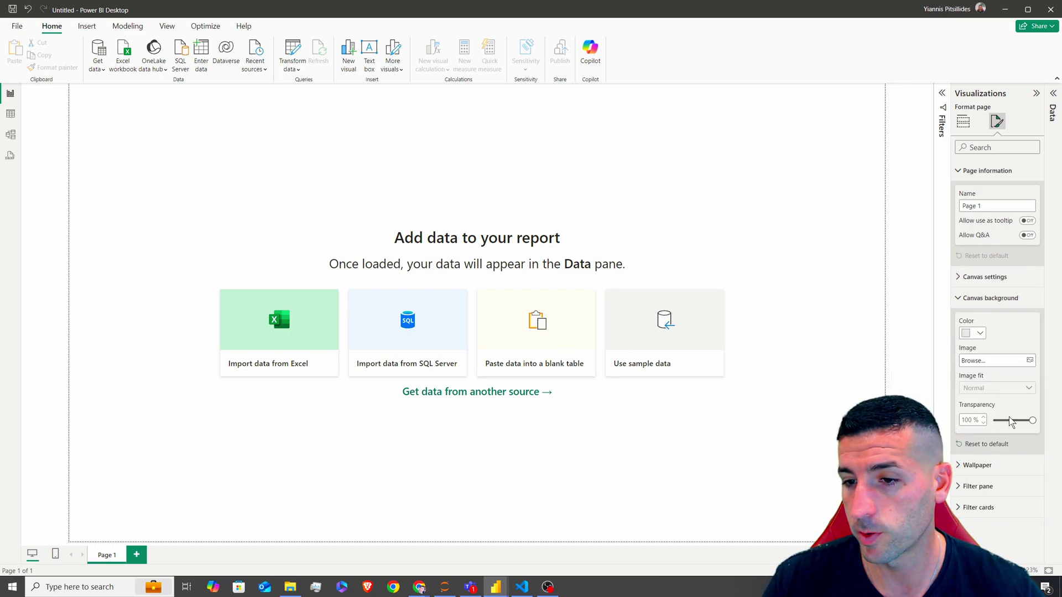
{"action": "left_click_drag", "start_coordinate": [1032, 420], "coordinate": [993, 420]}
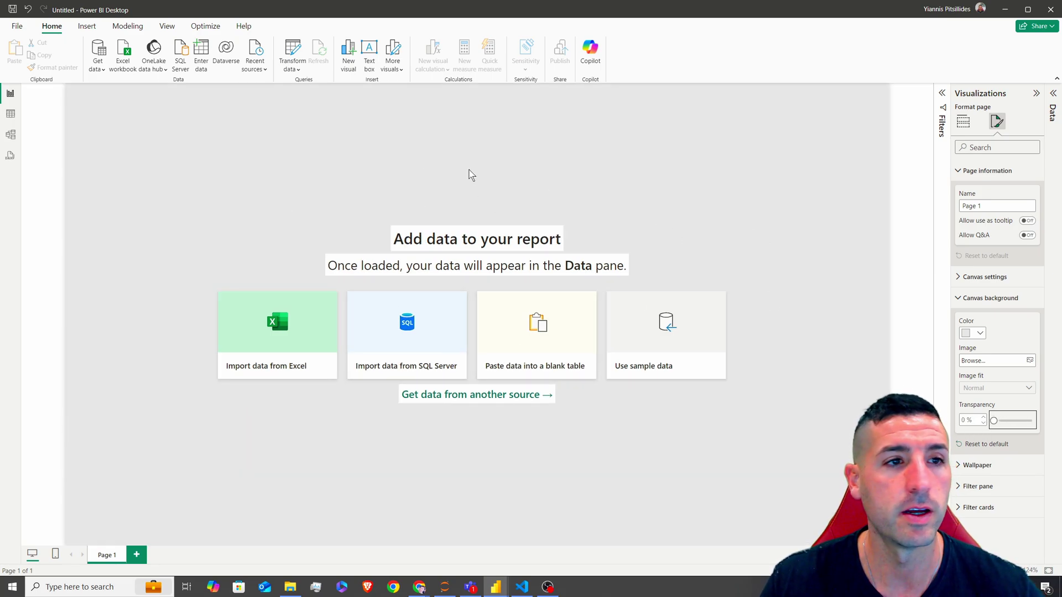
Insert the image file backg from the 44. K-means Clustering folder onto the report page
{"action": "left_click", "coordinate": [85, 28]}
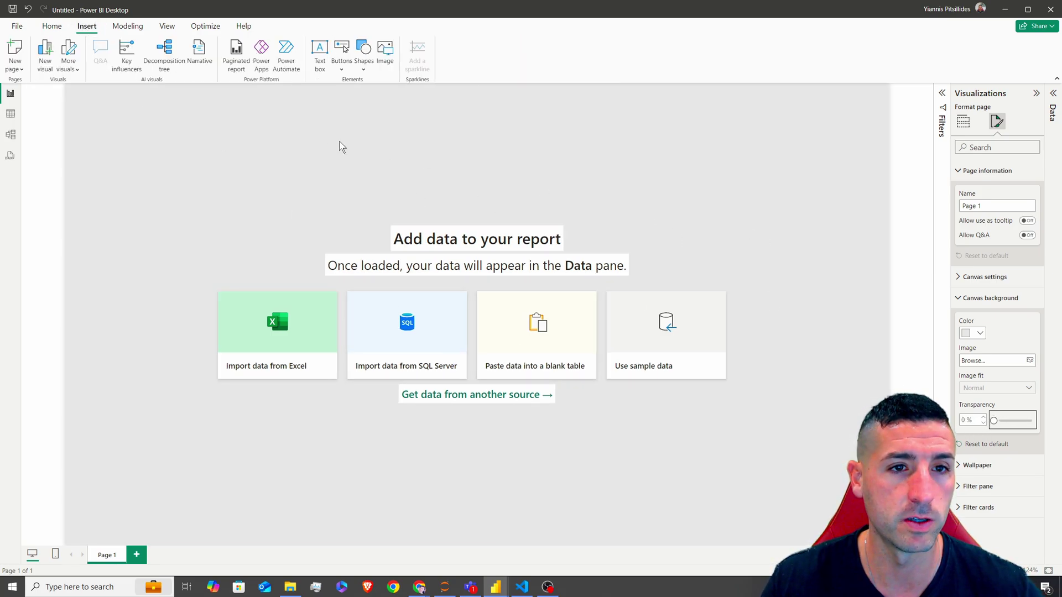
{"action": "left_click", "coordinate": [387, 59]}
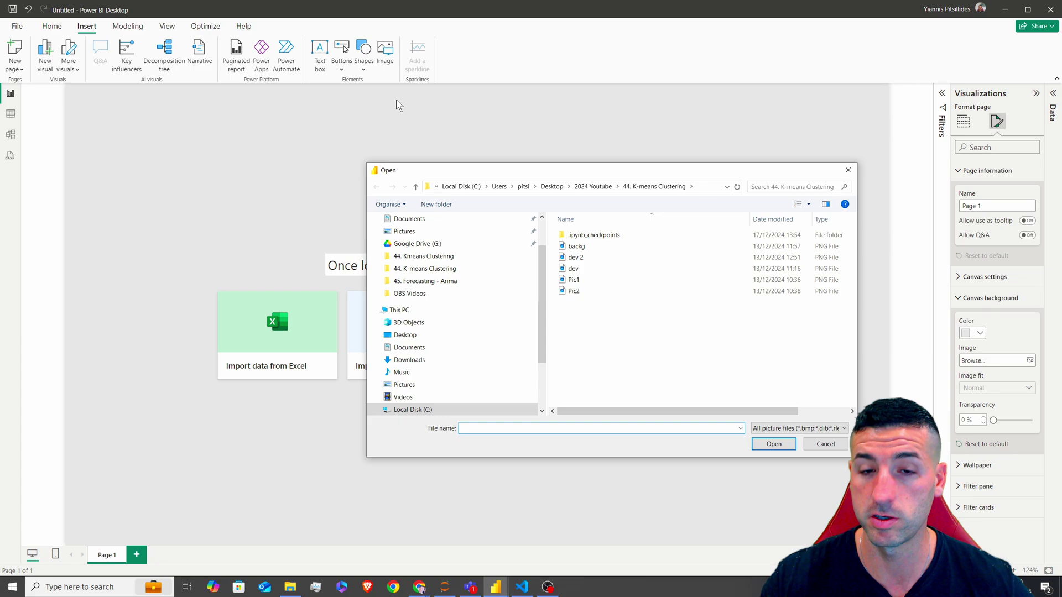
{"action": "left_click", "coordinate": [616, 245]}
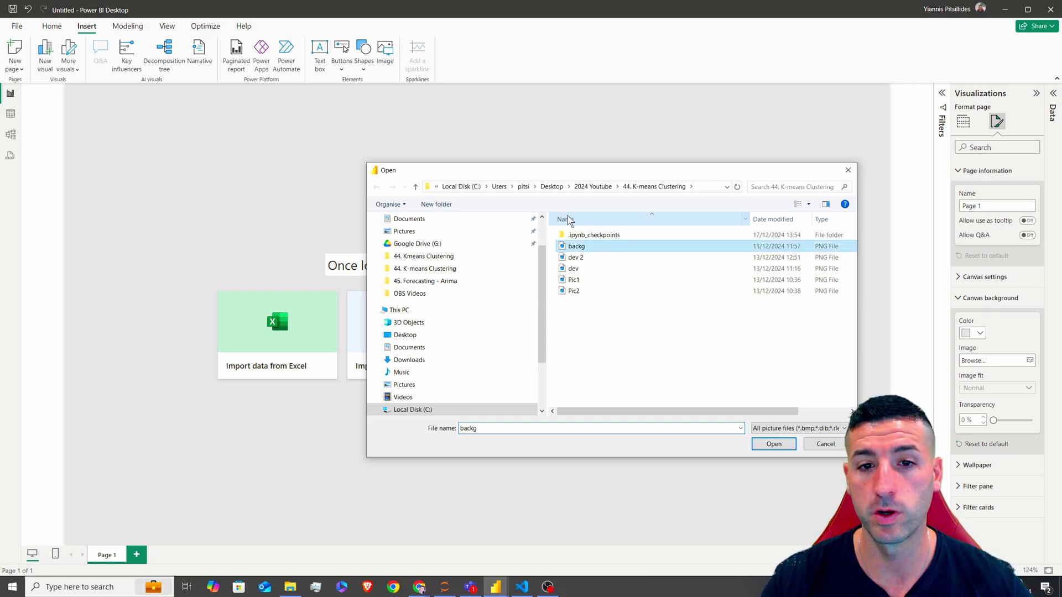
{"action": "left_click", "coordinate": [778, 444]}
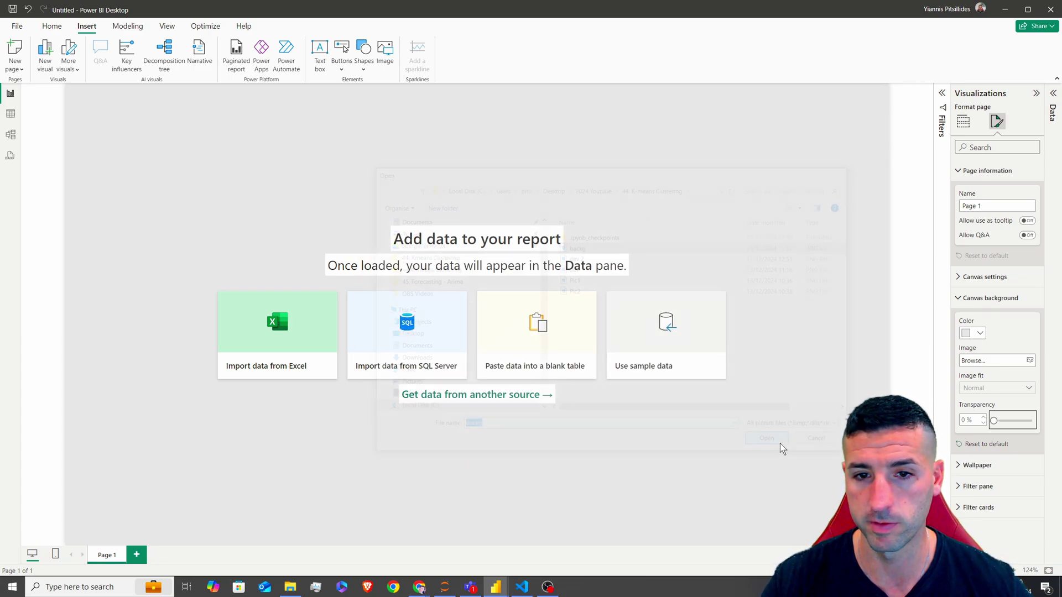
Enlarge the background image across the page, leaving a strip free above it for the title
{"action": "left_click_drag", "start_coordinate": [251, 261], "coordinate": [536, 545]}
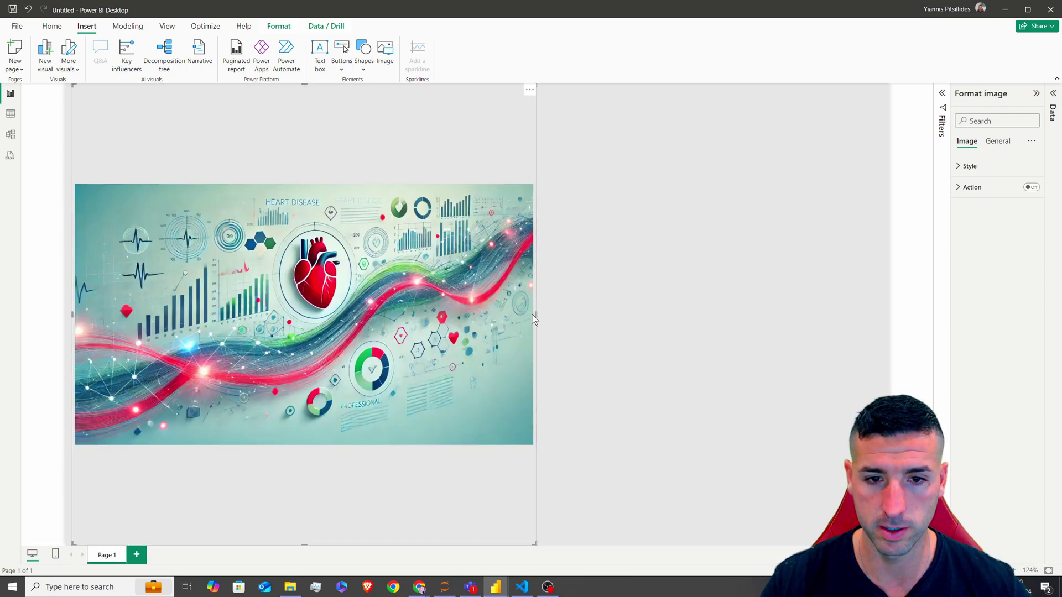
{"action": "left_click_drag", "start_coordinate": [536, 314], "coordinate": [919, 336]}
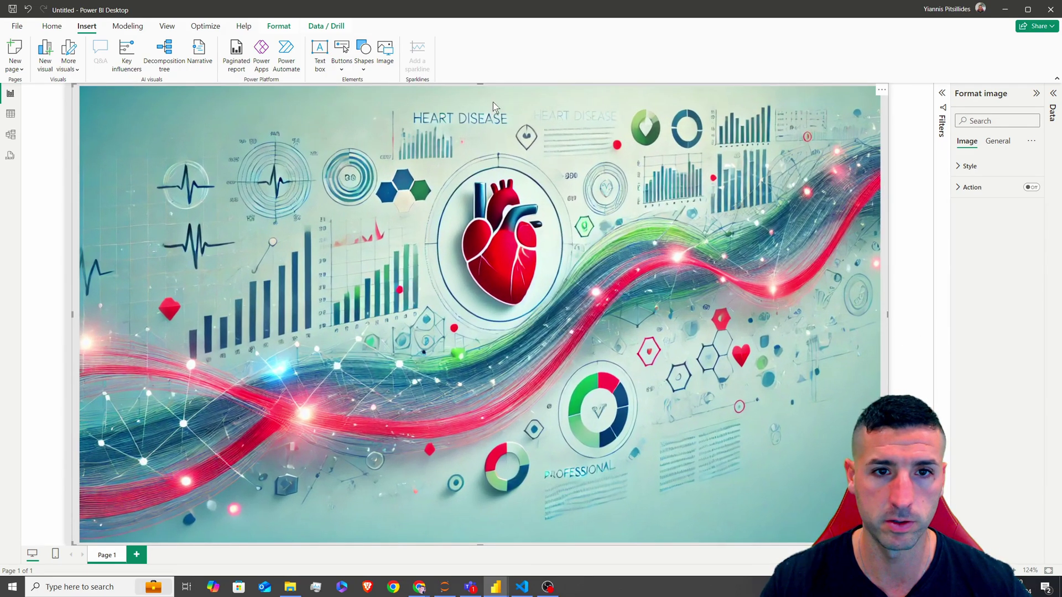
{"action": "left_click_drag", "start_coordinate": [479, 84], "coordinate": [480, 117]}
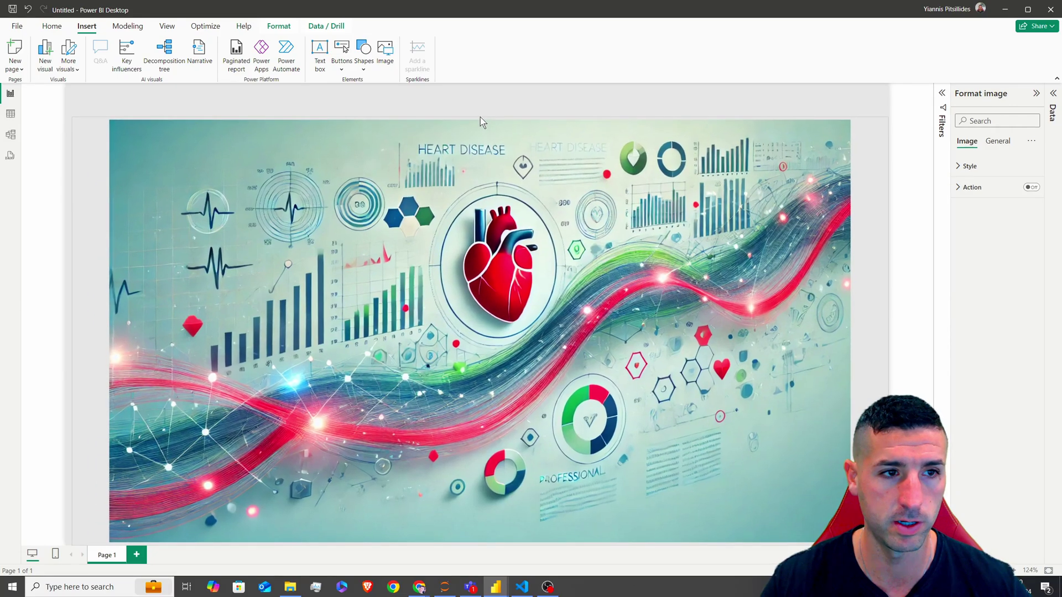
Set the background image's scaling style to Fill
{"action": "left_click", "coordinate": [969, 166]}
{"action": "left_click", "coordinate": [996, 200]}
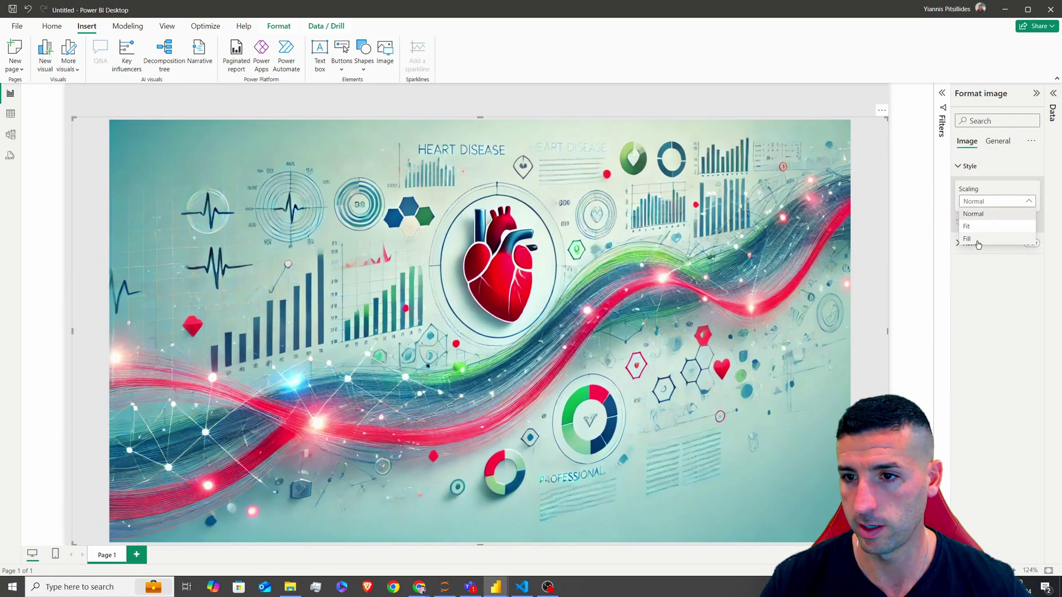
{"action": "left_click", "coordinate": [978, 245]}
Shrink the background image slightly from all four sides so a narrow gray margin surrounds it, then deselect it
{"action": "left_click_drag", "start_coordinate": [479, 118], "coordinate": [477, 122]}
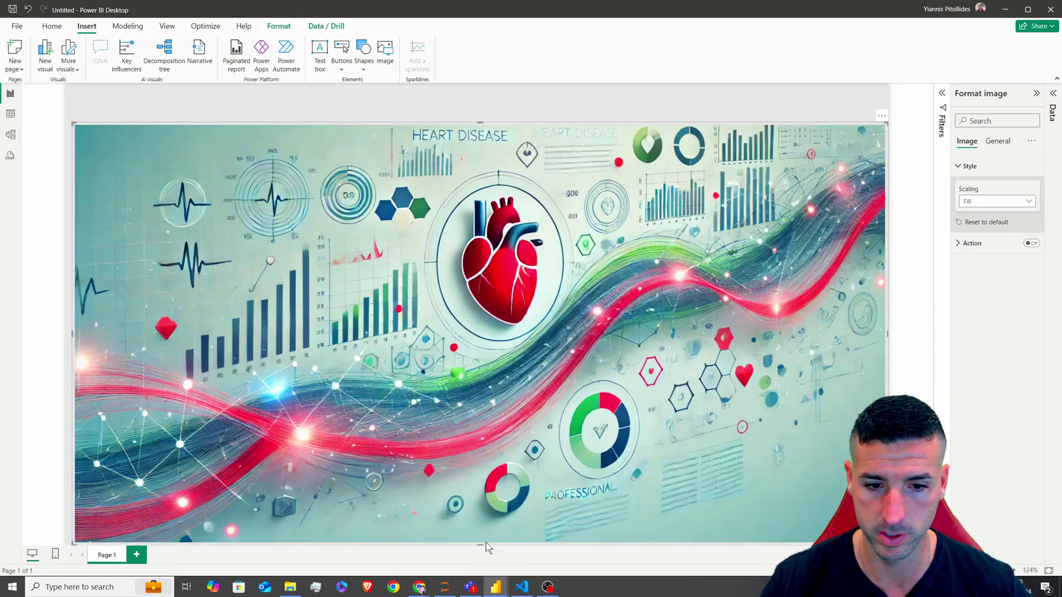
{"action": "left_click_drag", "start_coordinate": [481, 543], "coordinate": [481, 533]}
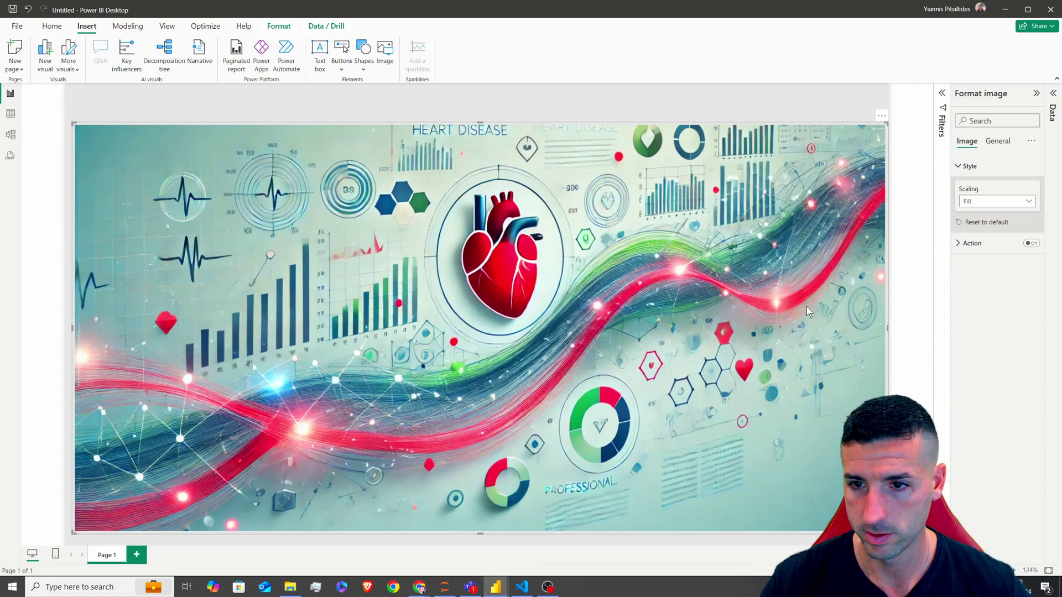
{"action": "left_click_drag", "start_coordinate": [887, 334], "coordinate": [882, 334]}
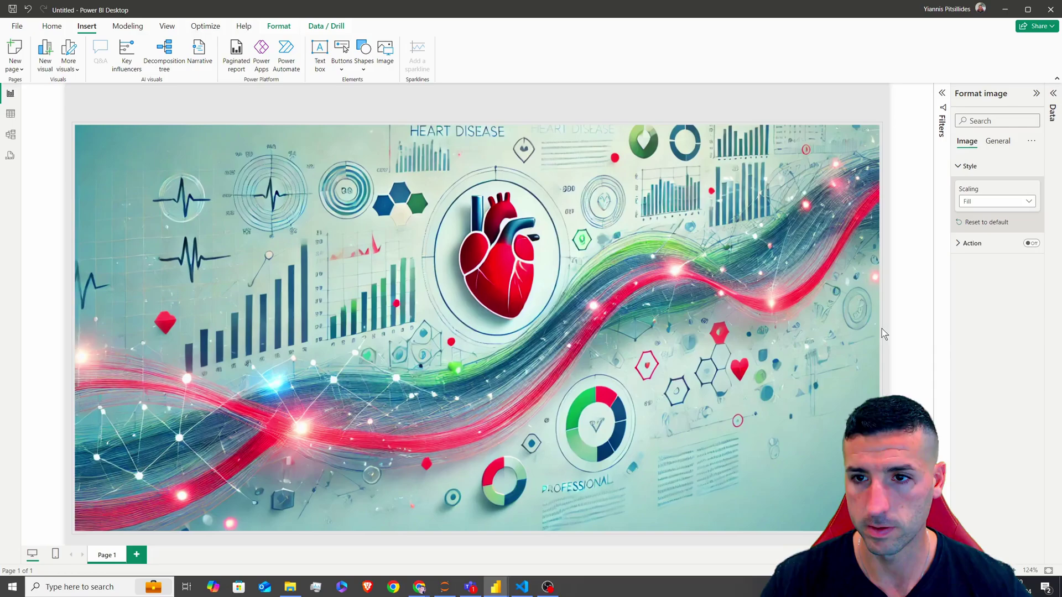
{"action": "left_click_drag", "start_coordinate": [73, 327], "coordinate": [81, 327]}
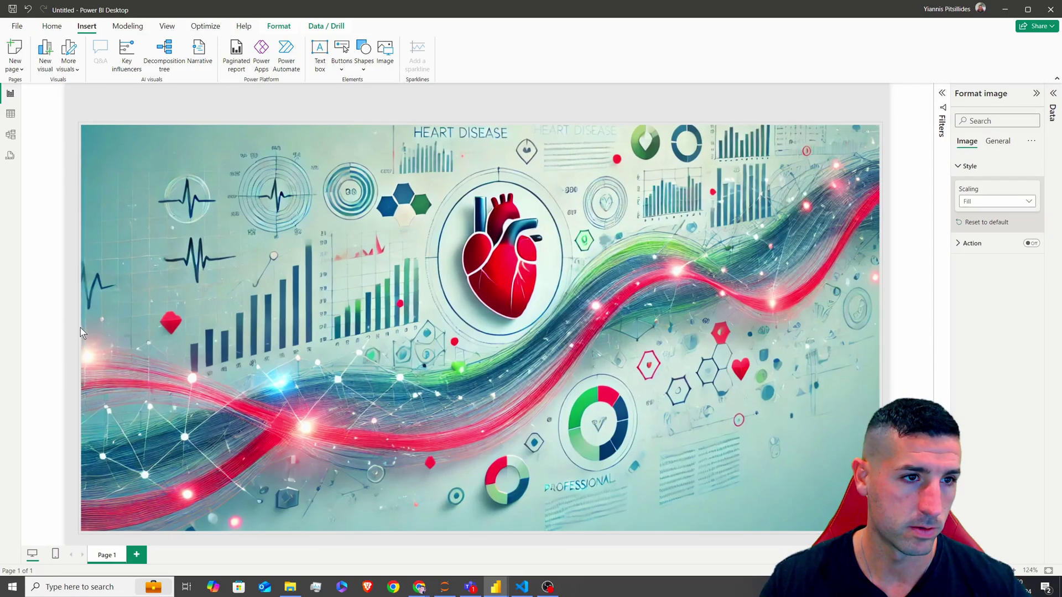
{"action": "left_click_drag", "start_coordinate": [477, 123], "coordinate": [481, 132]}
{"action": "left_click", "coordinate": [482, 117]}
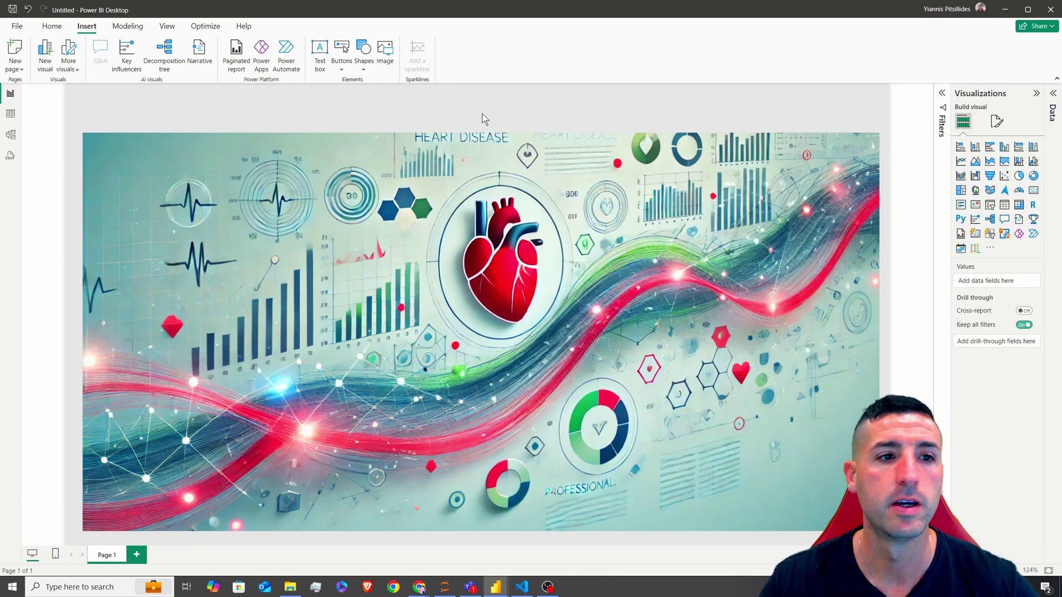
Insert a text box and stretch it across the empty strip above the background image
{"action": "left_click", "coordinate": [321, 53]}
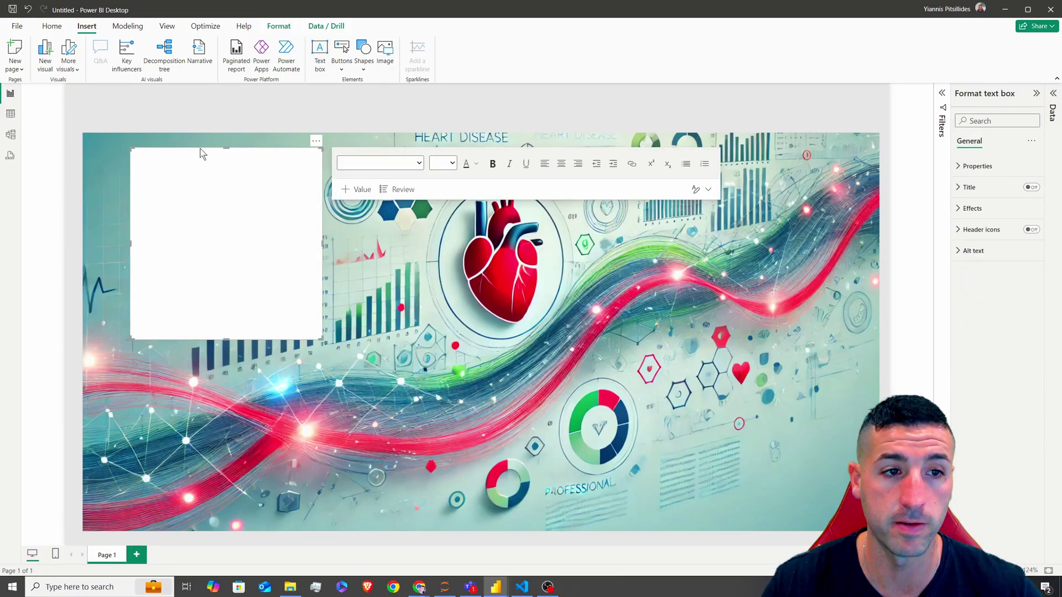
{"action": "left_click_drag", "start_coordinate": [200, 152], "coordinate": [140, 88]}
{"action": "left_click_drag", "start_coordinate": [265, 278], "coordinate": [882, 127]}
Copy the title text "K-Means Clustering for Heart Disease Analysis" from the Cluster Analysis report and return to the untitled report
{"action": "mouse_move", "coordinate": [495, 587]}
{"action": "left_click", "coordinate": [469, 550]}
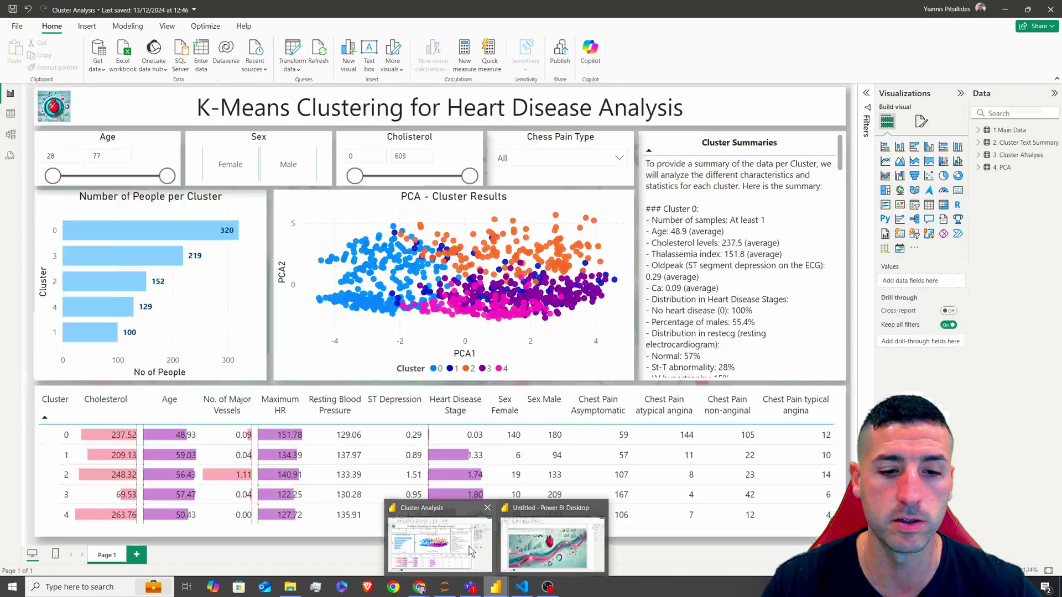
{"action": "left_click_drag", "start_coordinate": [197, 107], "coordinate": [676, 128]}
{"action": "key", "text": "ctrl+c"}
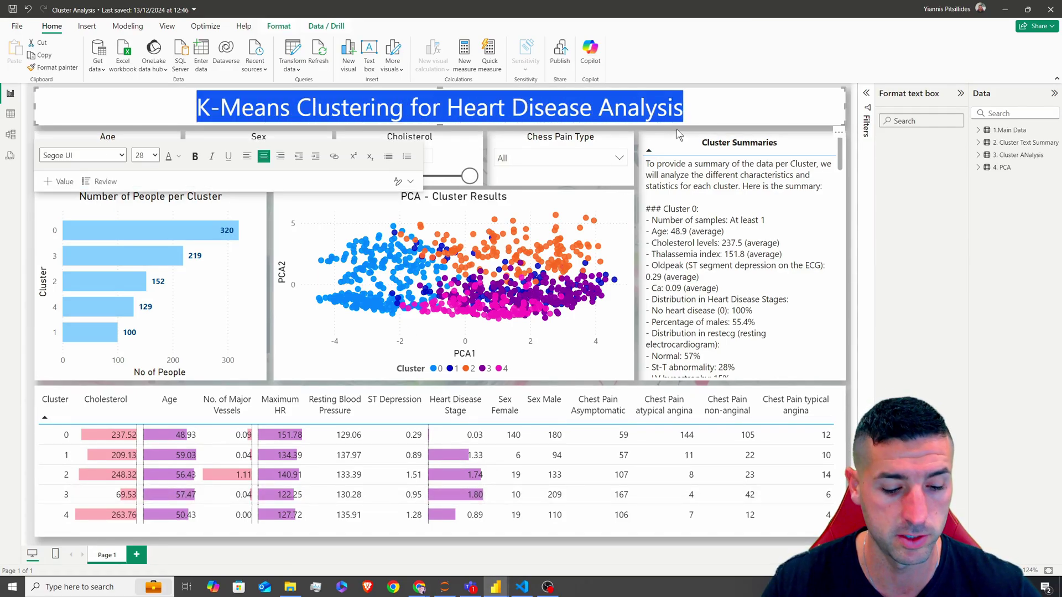
{"action": "left_click", "coordinate": [1004, 8]}
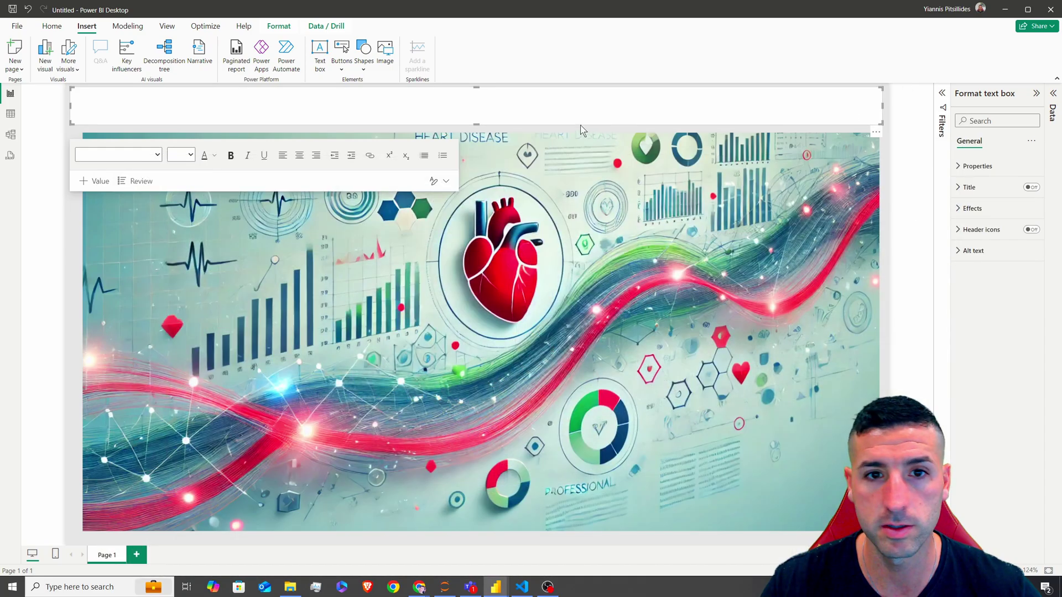
Paste the title "K-Means Clustering for Heart Disease Analysis" into the header text box and center it
{"action": "key", "text": "ctrl+v"}
{"action": "triple_click", "coordinate": [472, 107]}
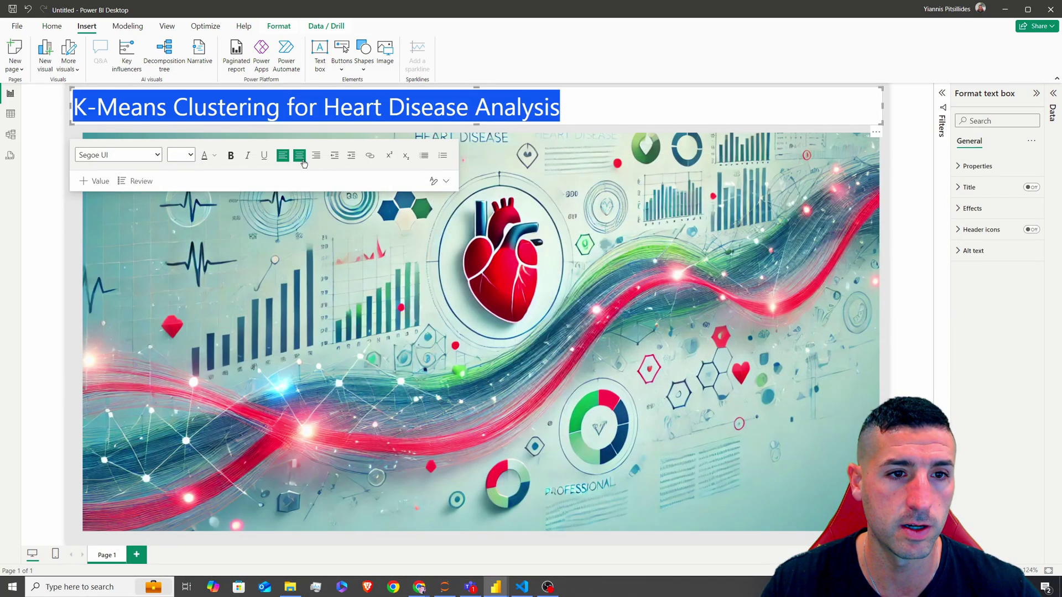
{"action": "left_click", "coordinate": [299, 160]}
{"action": "left_click", "coordinate": [901, 190]}
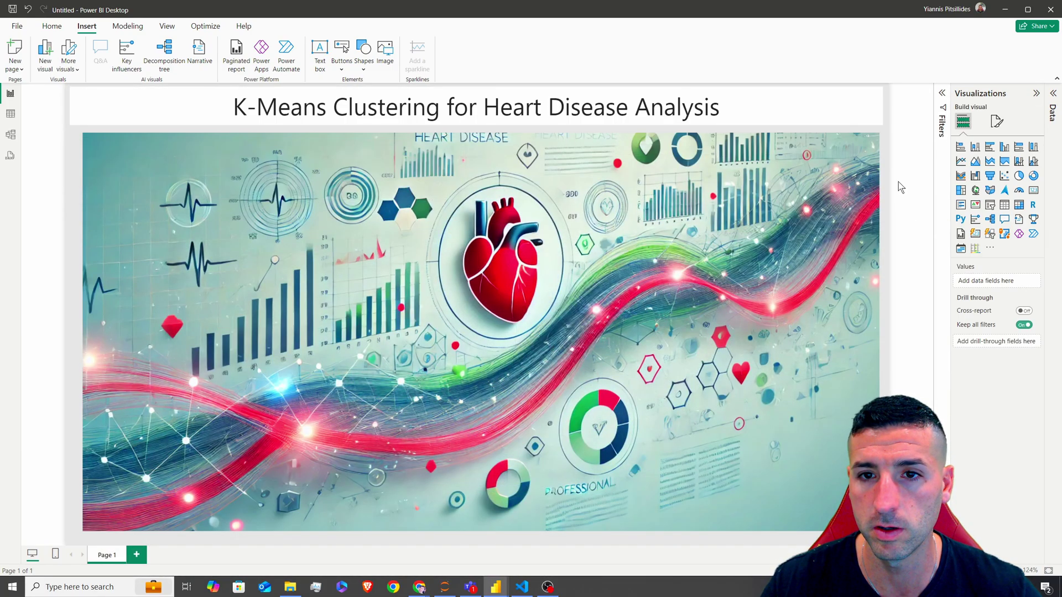
Insert the Pic1 image, shrink it into a small logo at the left end of the title header, and deselect it
{"action": "left_click", "coordinate": [383, 56]}
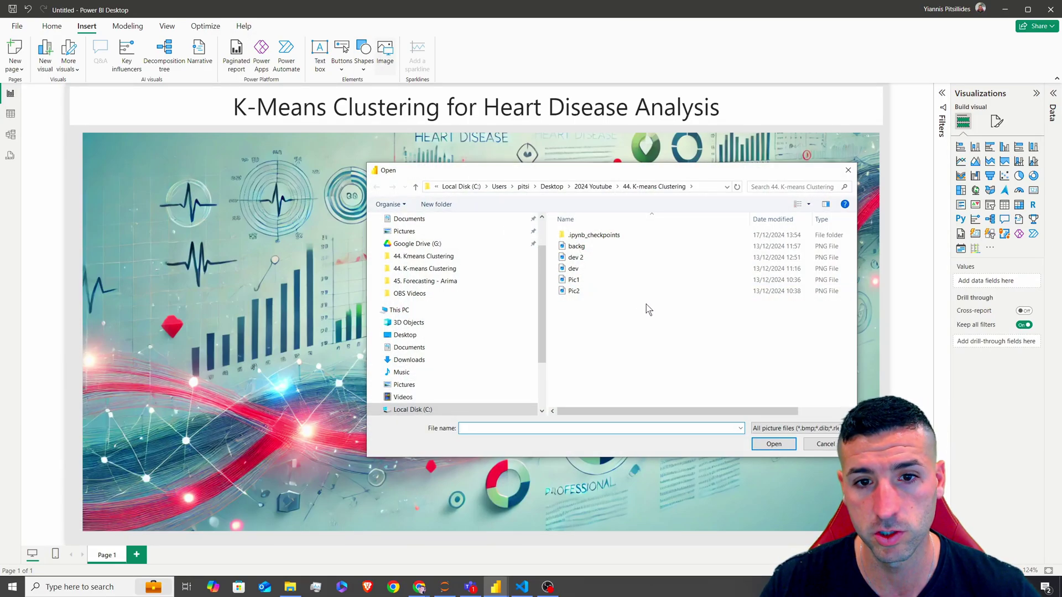
{"action": "left_click", "coordinate": [629, 280]}
{"action": "left_click", "coordinate": [773, 444]}
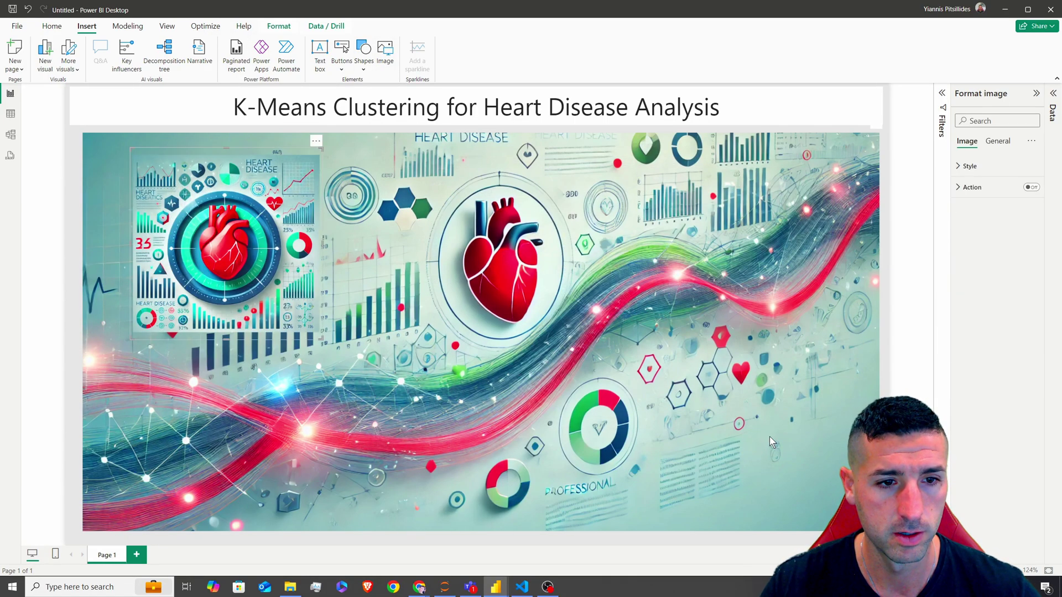
{"action": "left_click_drag", "start_coordinate": [217, 253], "coordinate": [155, 192]}
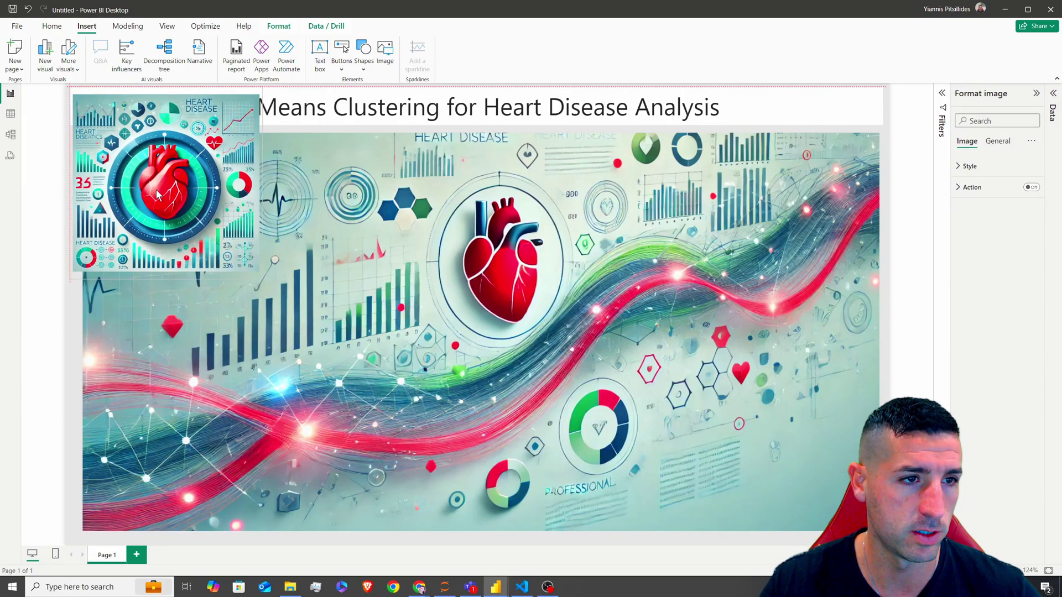
{"action": "left_click_drag", "start_coordinate": [260, 277], "coordinate": [110, 101]}
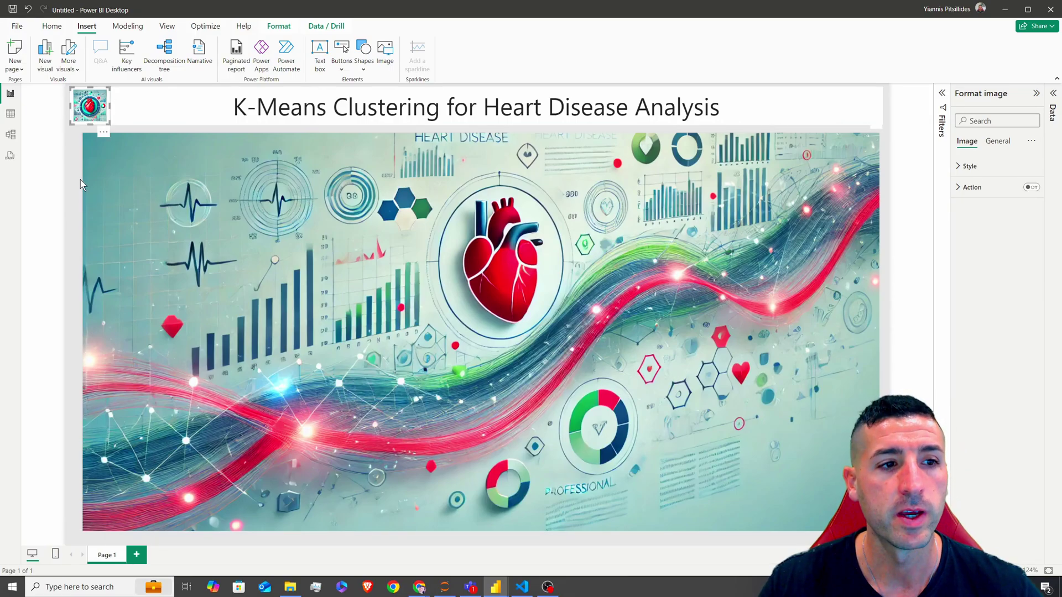
{"action": "left_click", "coordinate": [81, 161]}
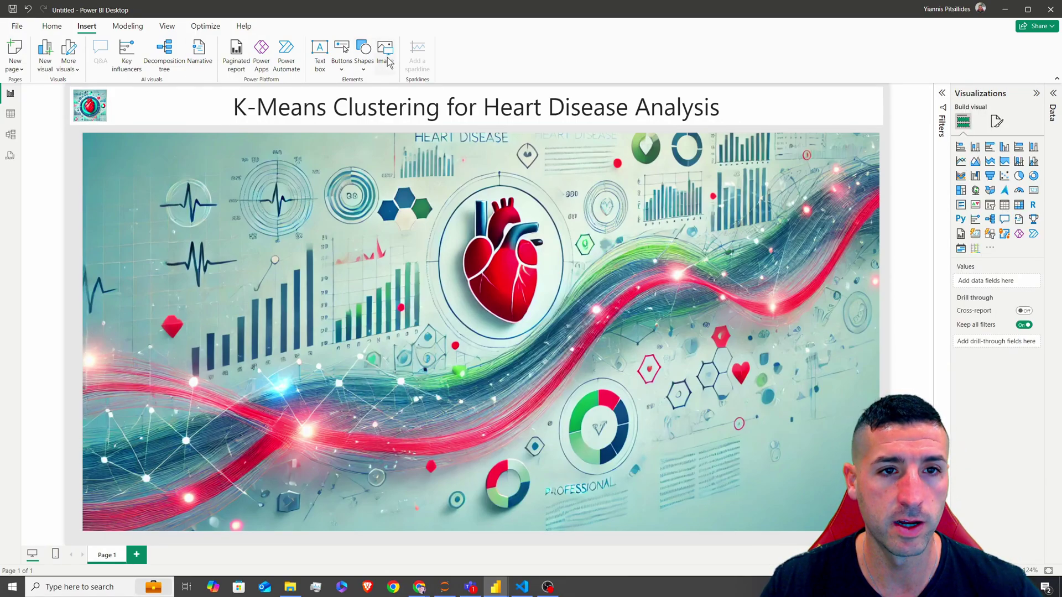
Insert a rectangle shape and stretch it over the whole background image below the title header
{"action": "left_click", "coordinate": [364, 62]}
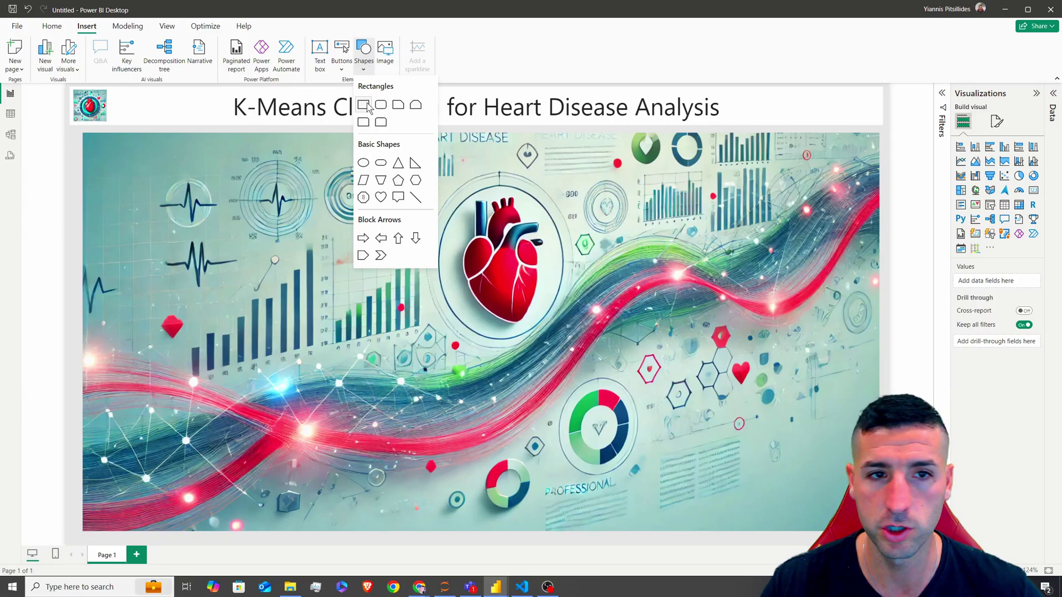
{"action": "left_click", "coordinate": [366, 106]}
{"action": "left_click_drag", "start_coordinate": [264, 184], "coordinate": [211, 171]}
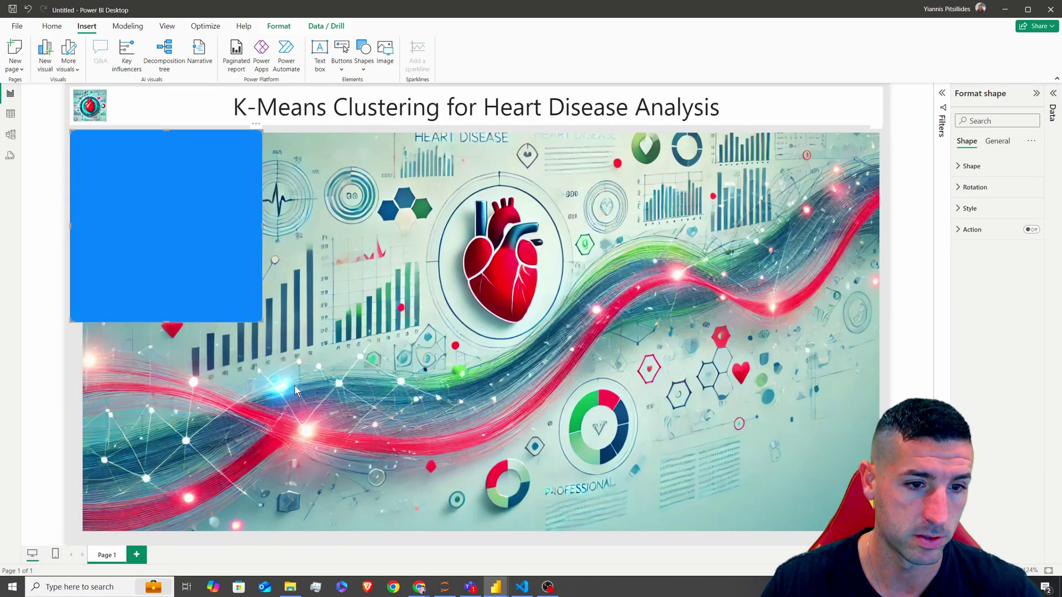
{"action": "left_click_drag", "start_coordinate": [263, 322], "coordinate": [882, 534]}
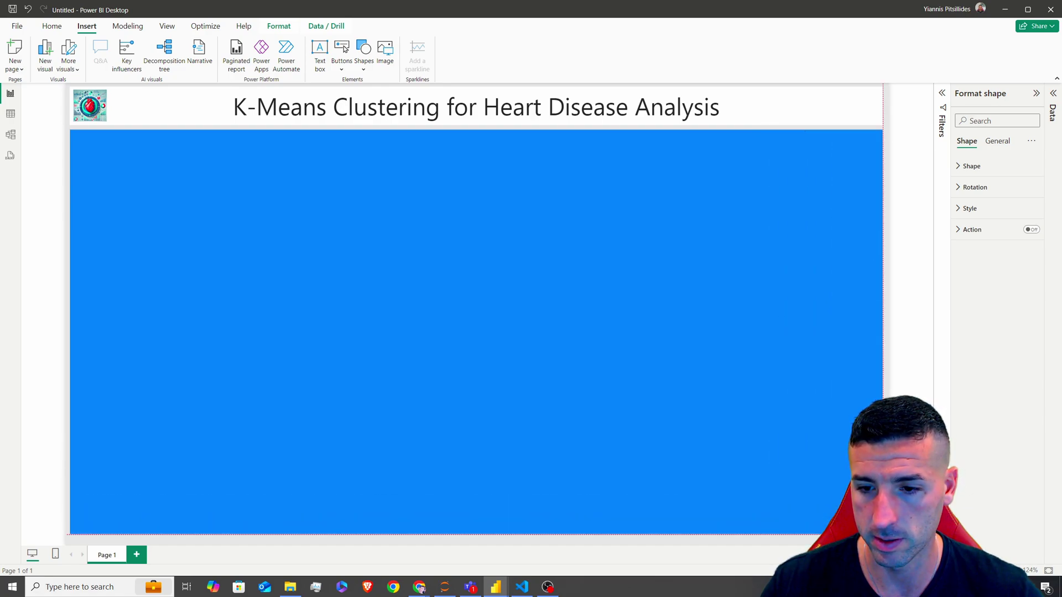
Set the rectangle's fill color to the lightest gray in the theme colors
{"action": "left_click", "coordinate": [997, 141]}
{"action": "left_click", "coordinate": [972, 207]}
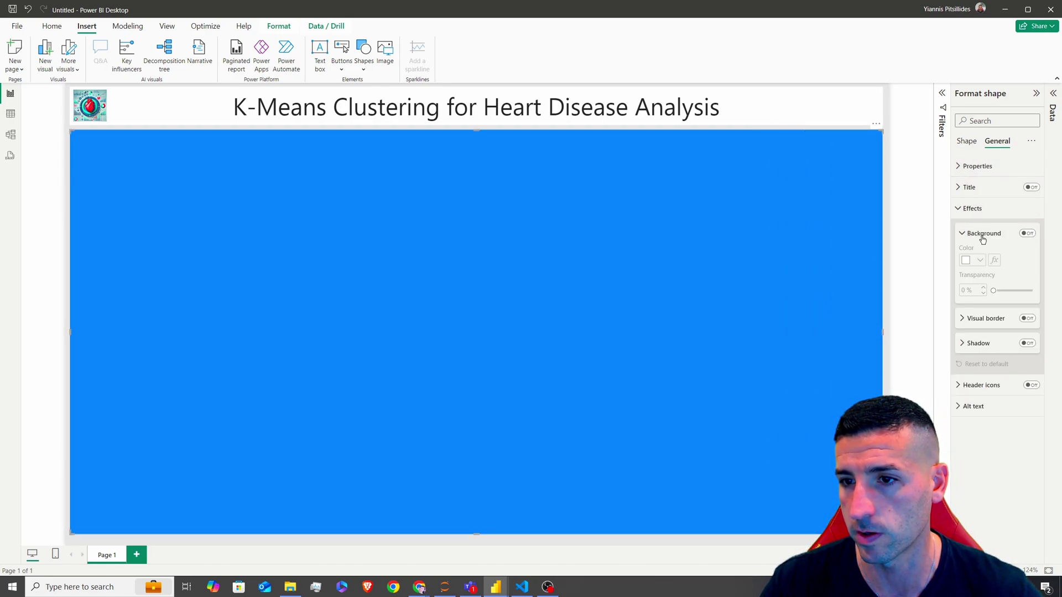
{"action": "left_click", "coordinate": [1026, 234]}
{"action": "left_click", "coordinate": [967, 142]}
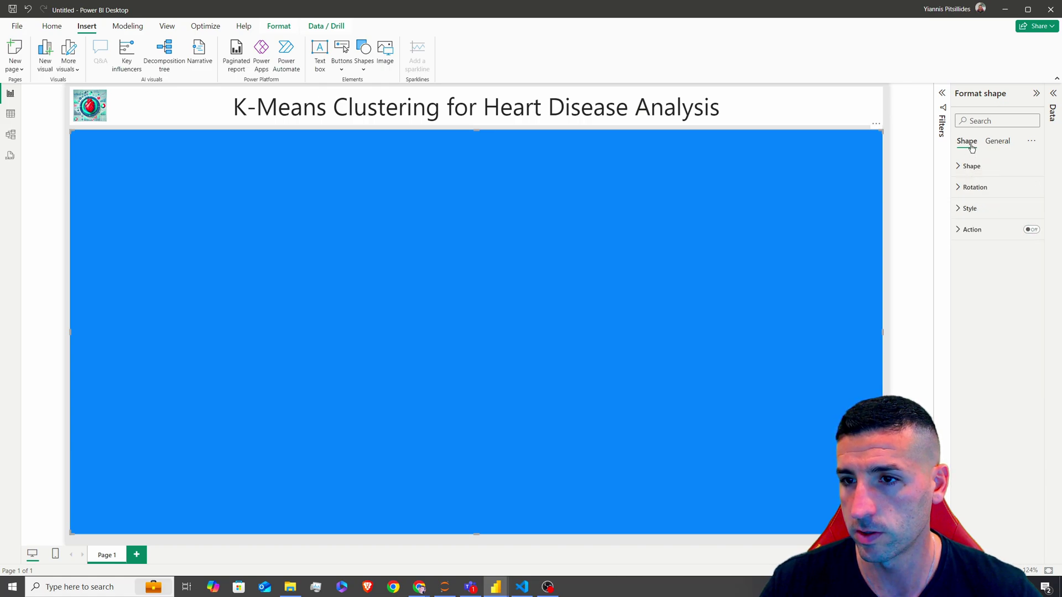
{"action": "left_click", "coordinate": [969, 209]}
{"action": "left_click", "coordinate": [980, 260]}
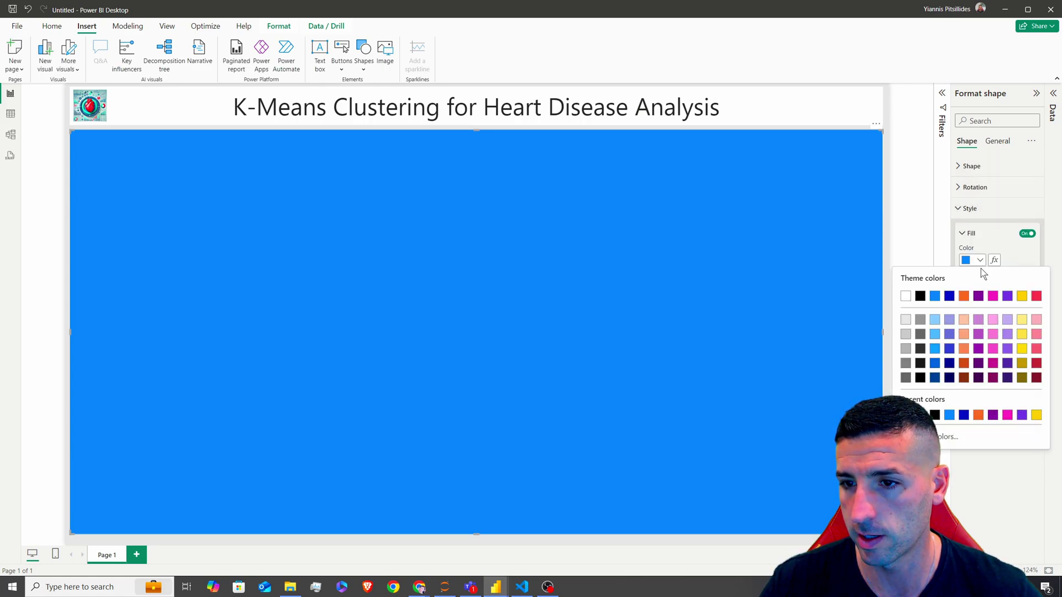
{"action": "left_click", "coordinate": [907, 320]}
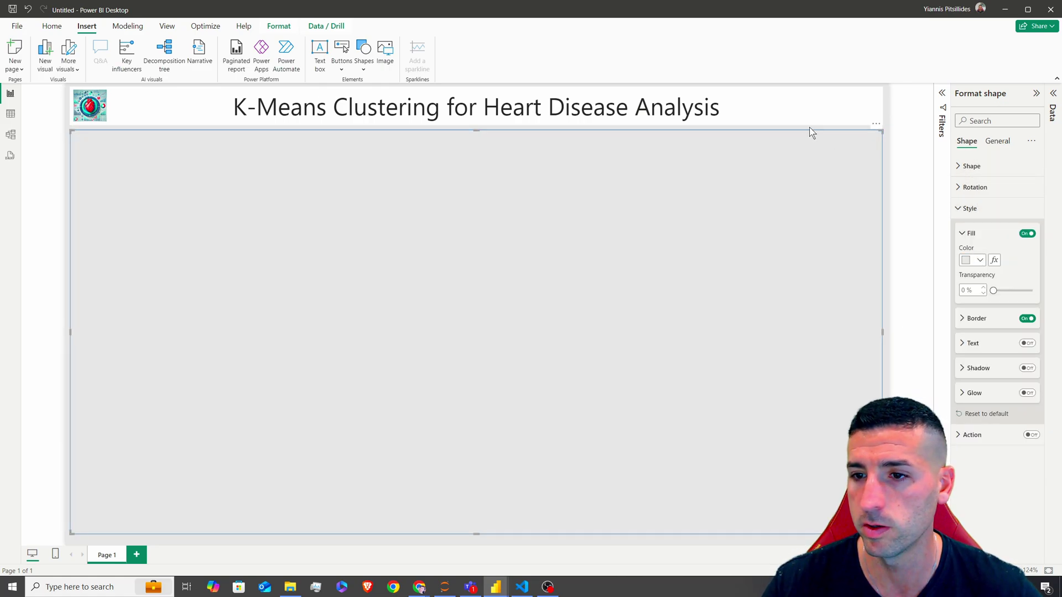
Turn off the rectangle's border, set its fill transparency to 27%, and deselect it
{"action": "left_click", "coordinate": [1026, 318]}
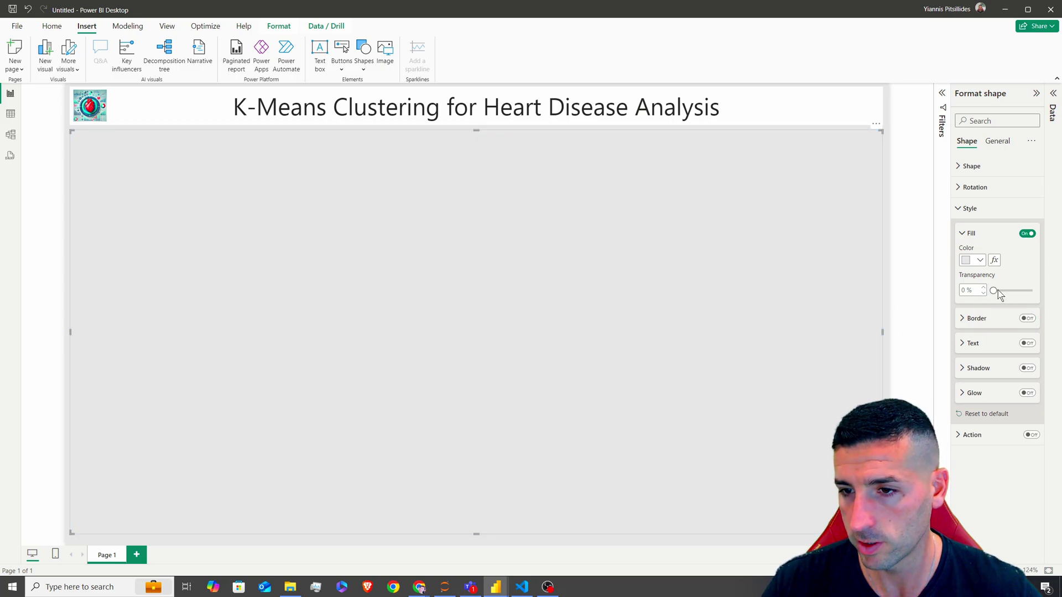
{"action": "left_click_drag", "start_coordinate": [993, 290], "coordinate": [1001, 290]}
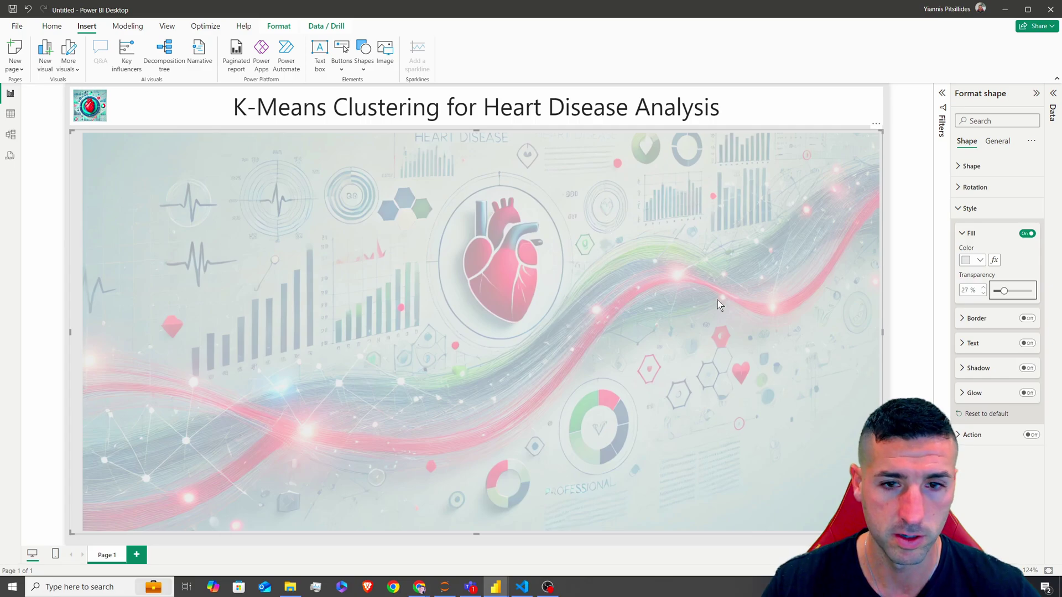
{"action": "left_click", "coordinate": [888, 261]}
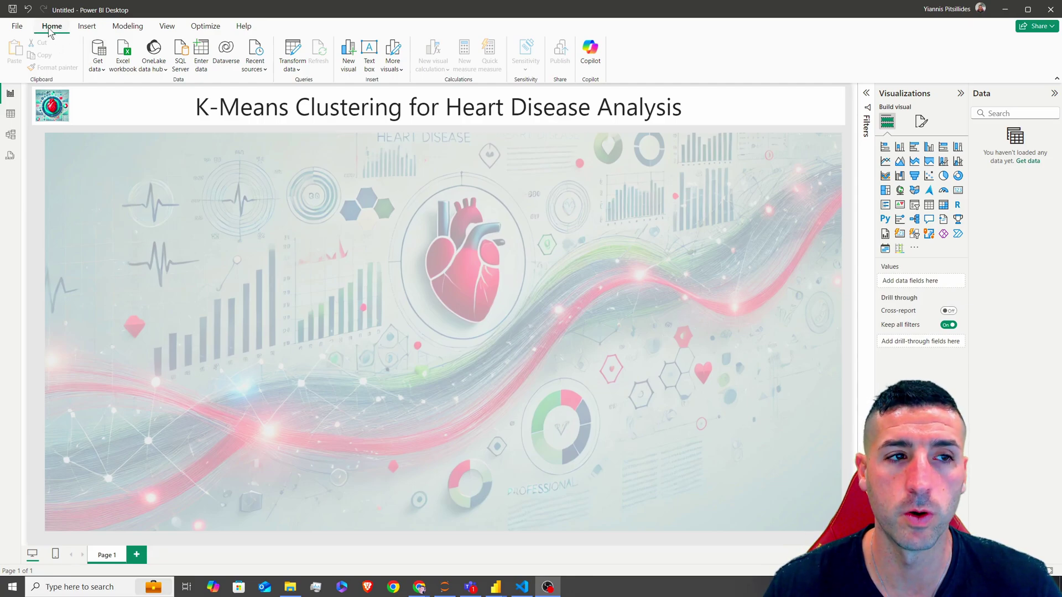
Load Sheet1 from the Excel workbook main_data_with_pred, checking the preview's last columns before loading
{"action": "left_click", "coordinate": [124, 65]}
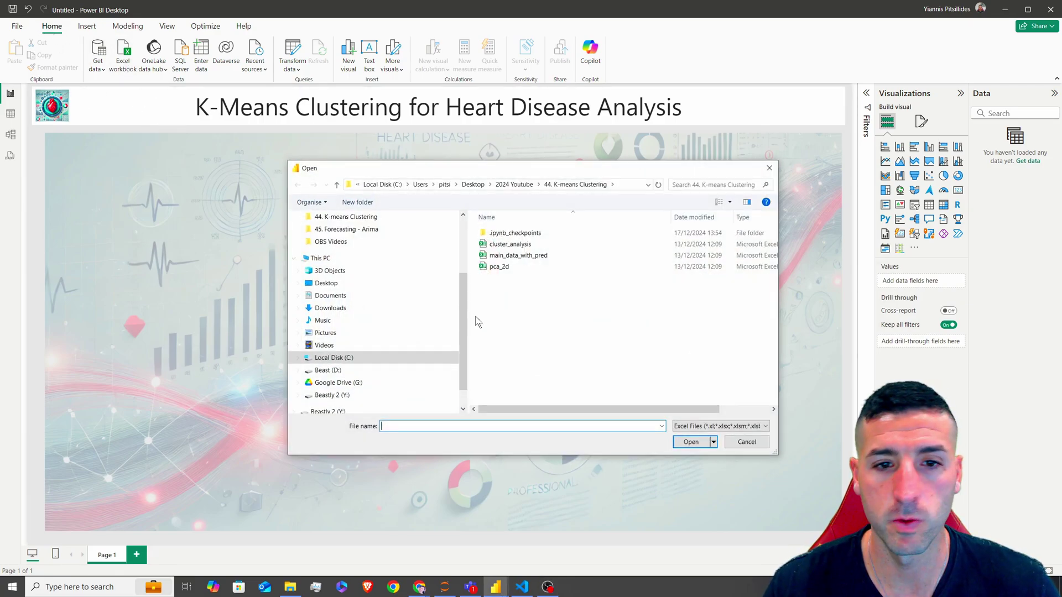
{"action": "left_click", "coordinate": [548, 256]}
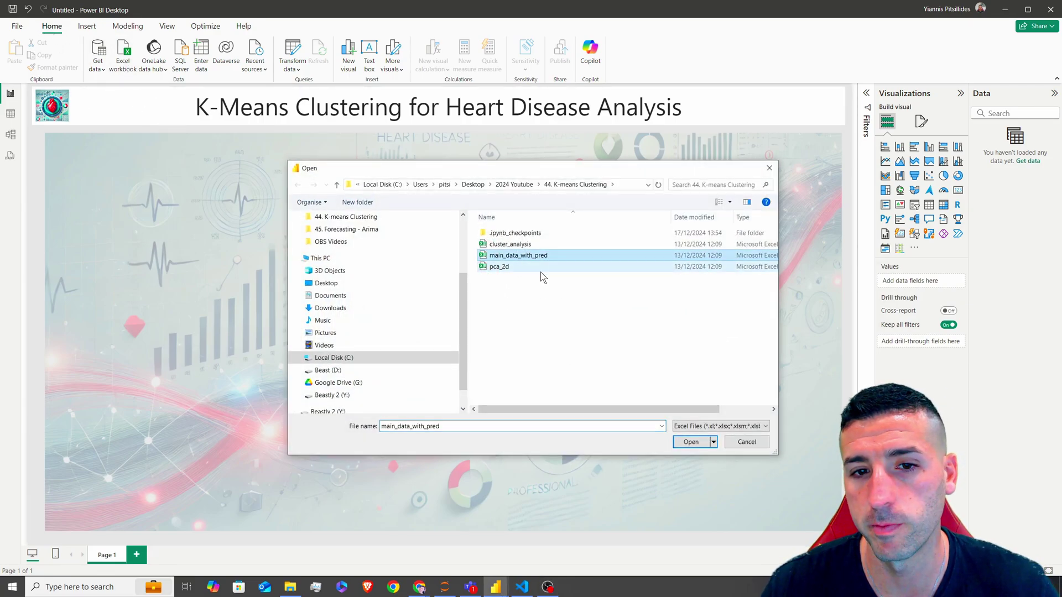
{"action": "left_click", "coordinate": [691, 441]}
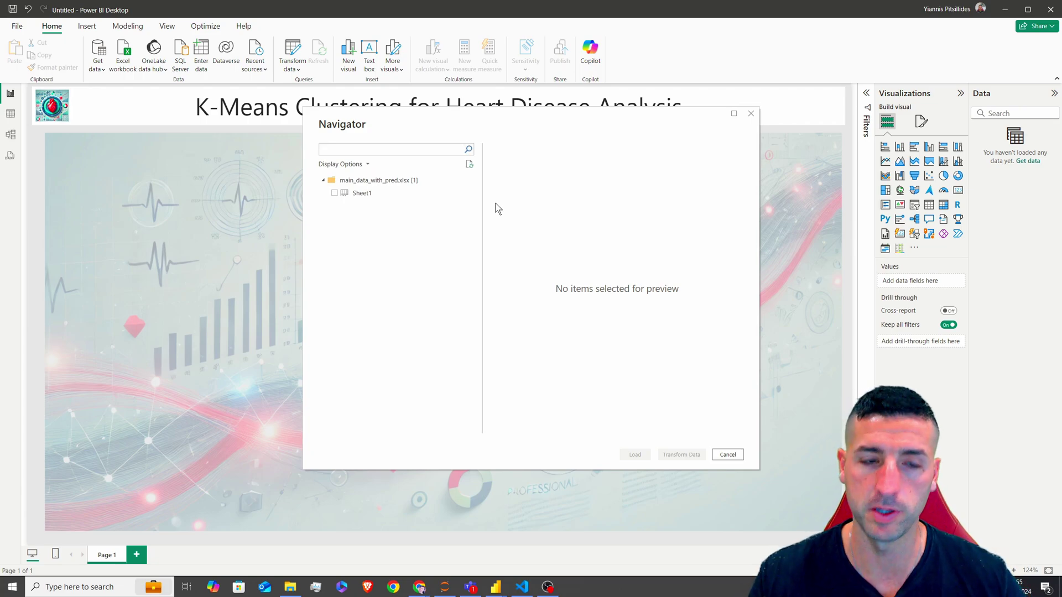
{"action": "left_click", "coordinate": [333, 193]}
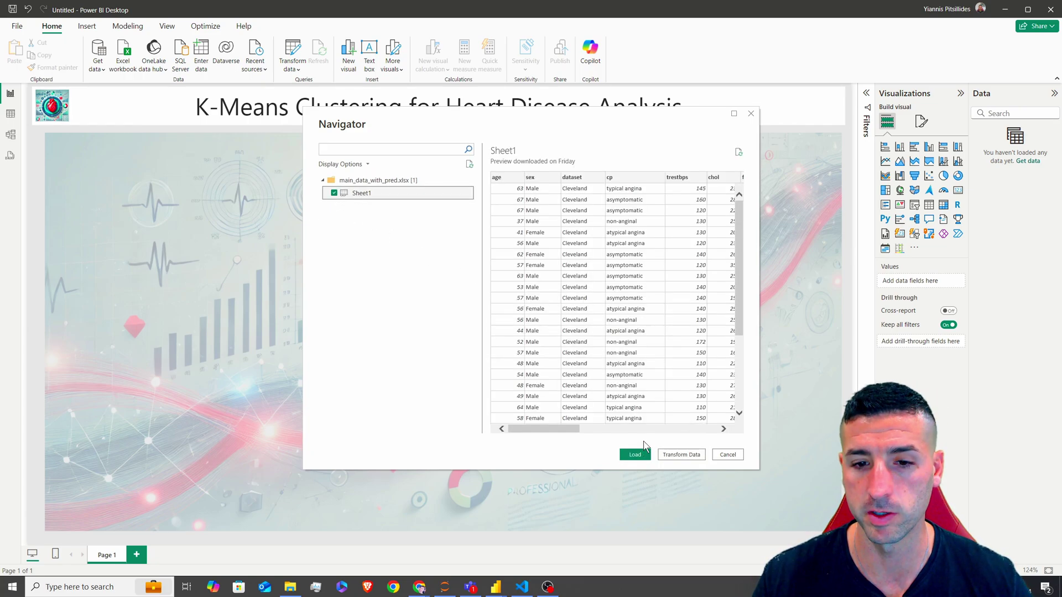
{"action": "left_click_drag", "start_coordinate": [549, 427], "coordinate": [741, 427]}
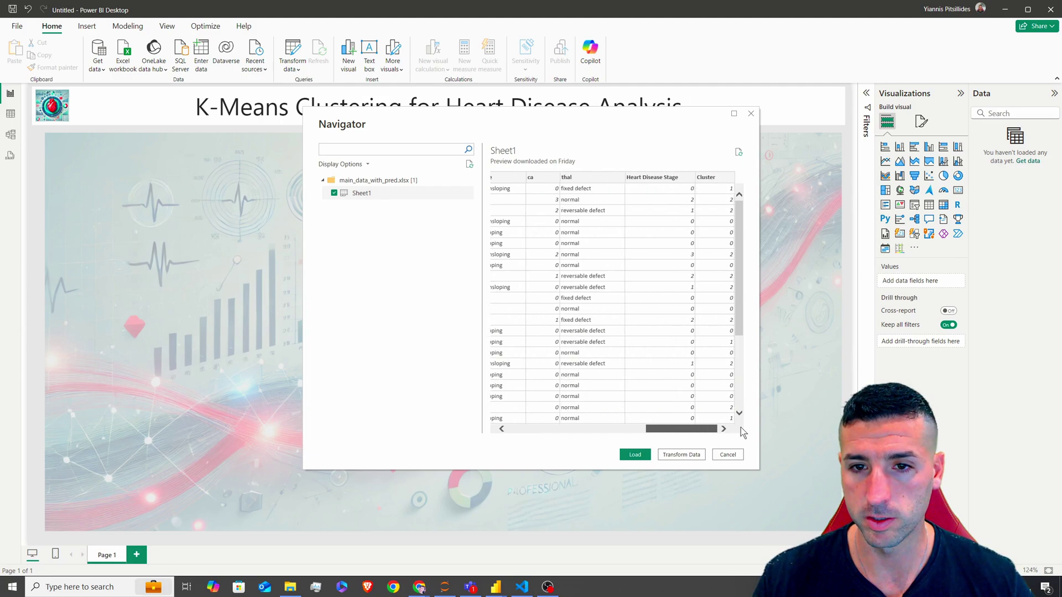
{"action": "left_click", "coordinate": [630, 455]}
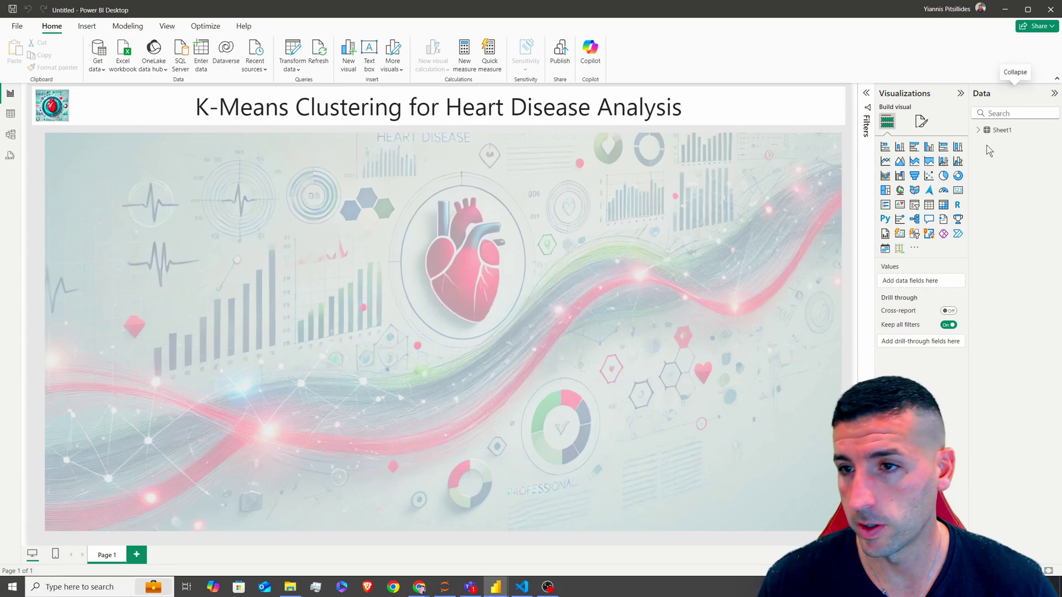
Rename the Sheet1 table as 1.Main_Data
{"action": "double_click", "coordinate": [998, 131]}
{"action": "key", "text": "BackSpace"}
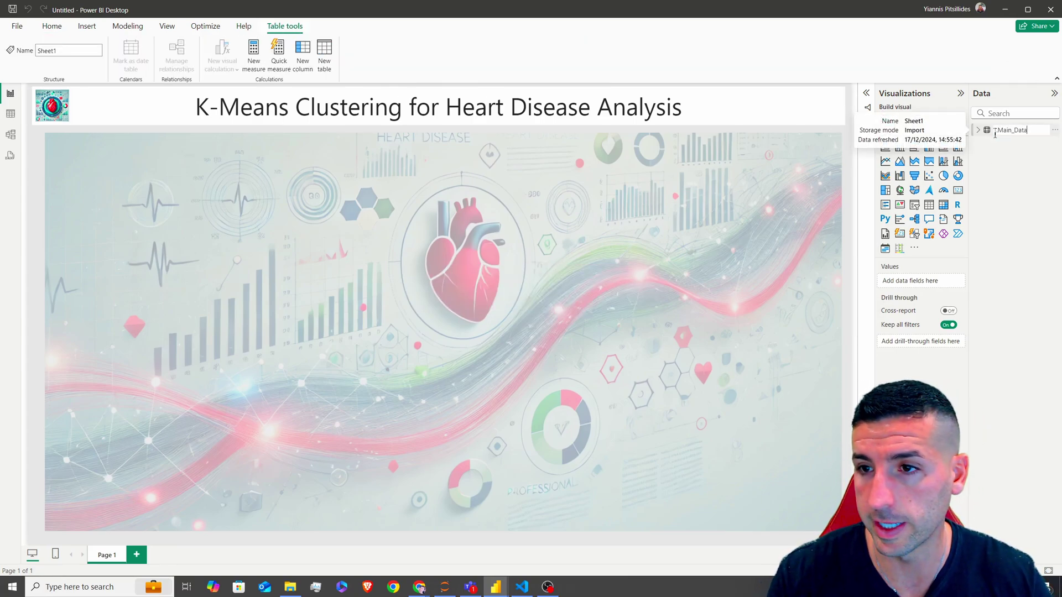
{"action": "key", "text": "Return"}
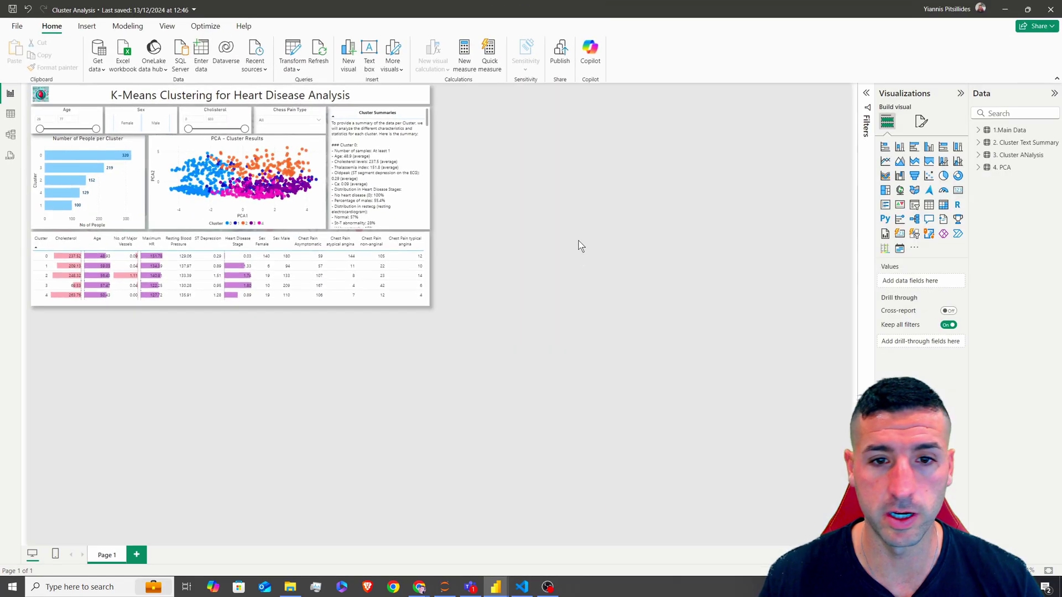
Review the Cluster Summaries text in the Cluster Analysis report, and import the JSON file cluster_summaries into the untitled report
{"action": "scroll", "coordinate": [726, 231], "scroll_direction": "down", "scroll_amount": 5}
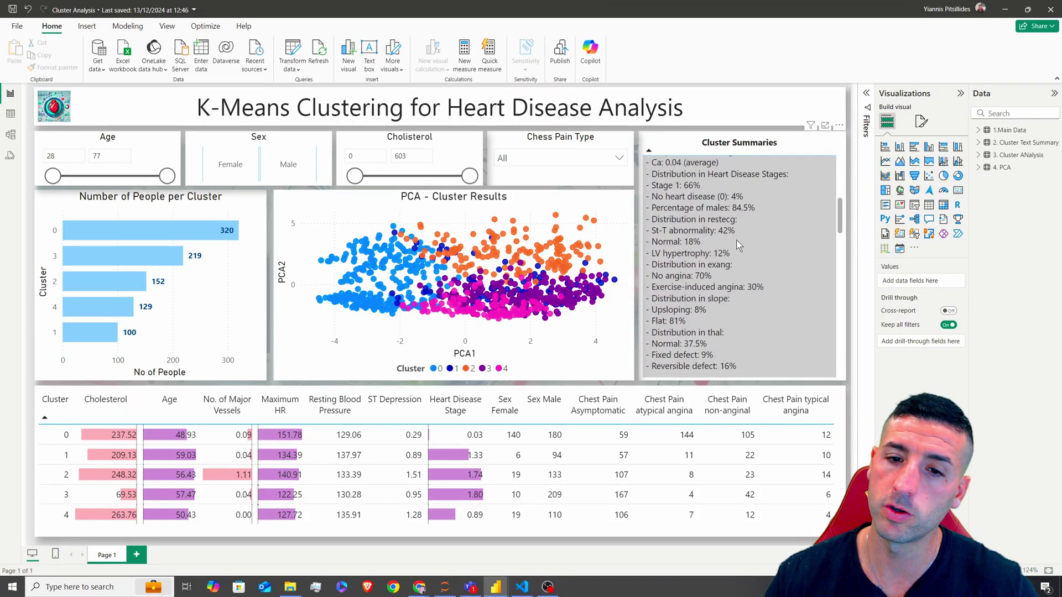
{"action": "scroll", "coordinate": [739, 246], "scroll_direction": "down", "scroll_amount": 4}
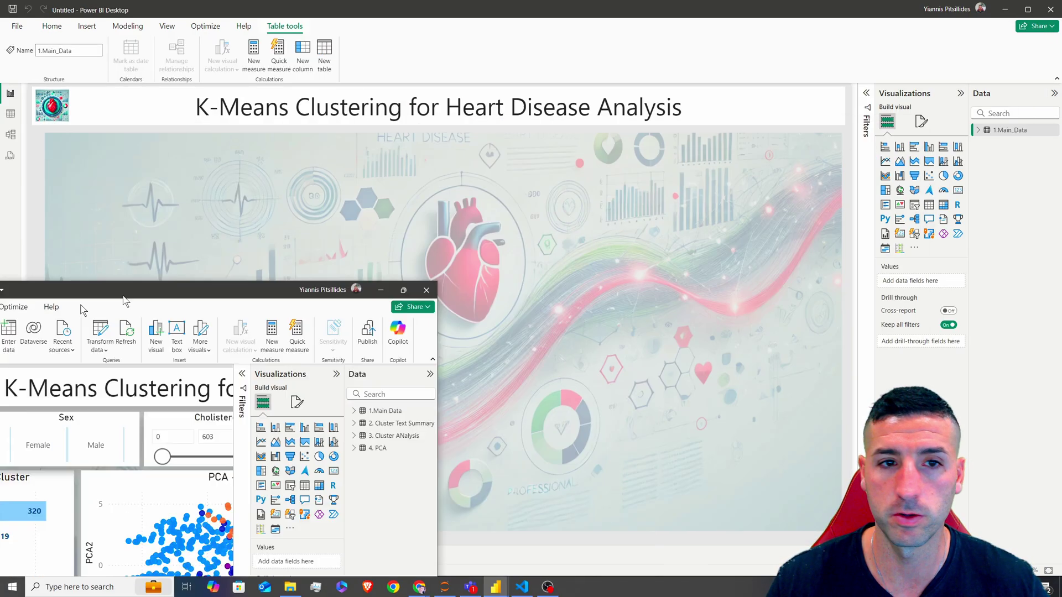
{"action": "left_click", "coordinate": [54, 28]}
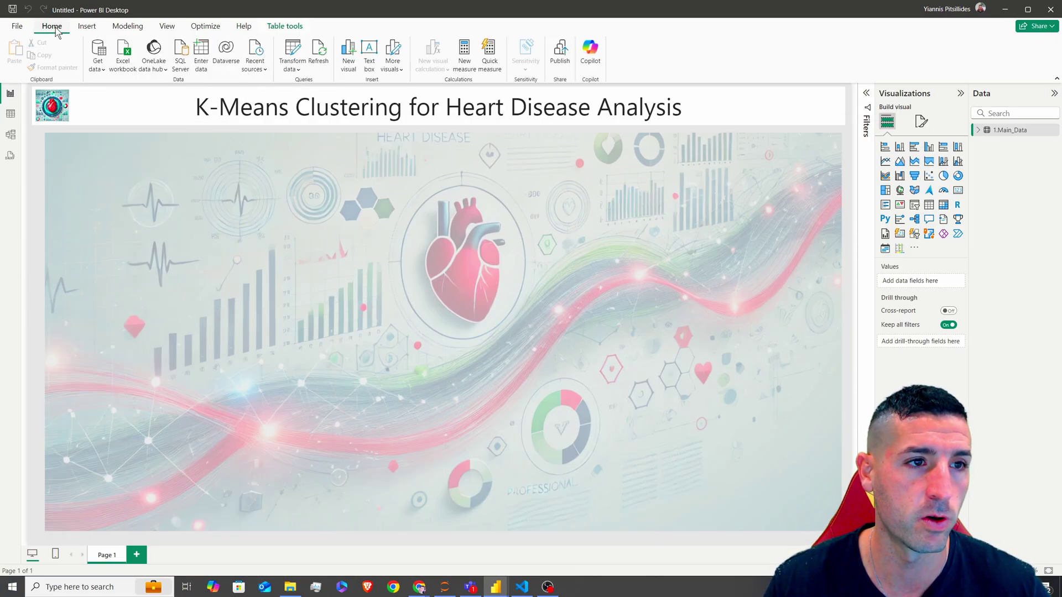
{"action": "left_click", "coordinate": [98, 69]}
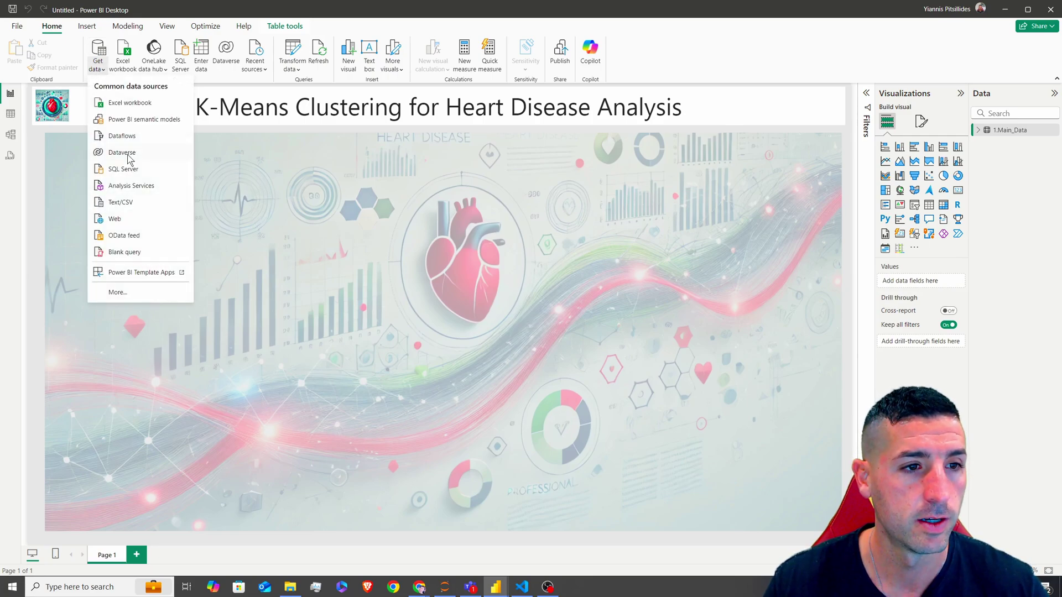
{"action": "left_click", "coordinate": [98, 56]}
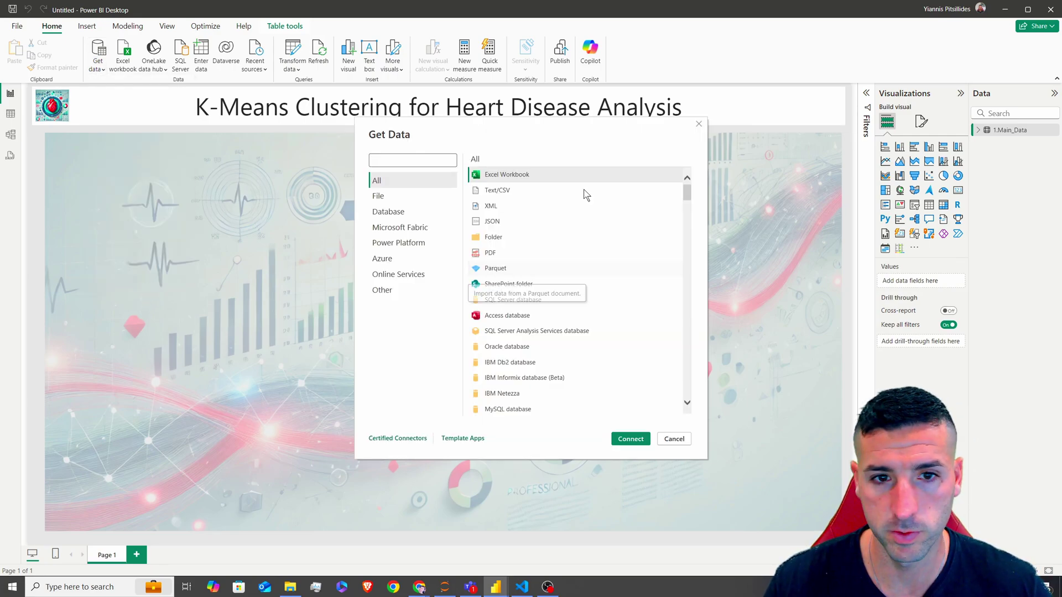
{"action": "left_click", "coordinate": [498, 223]}
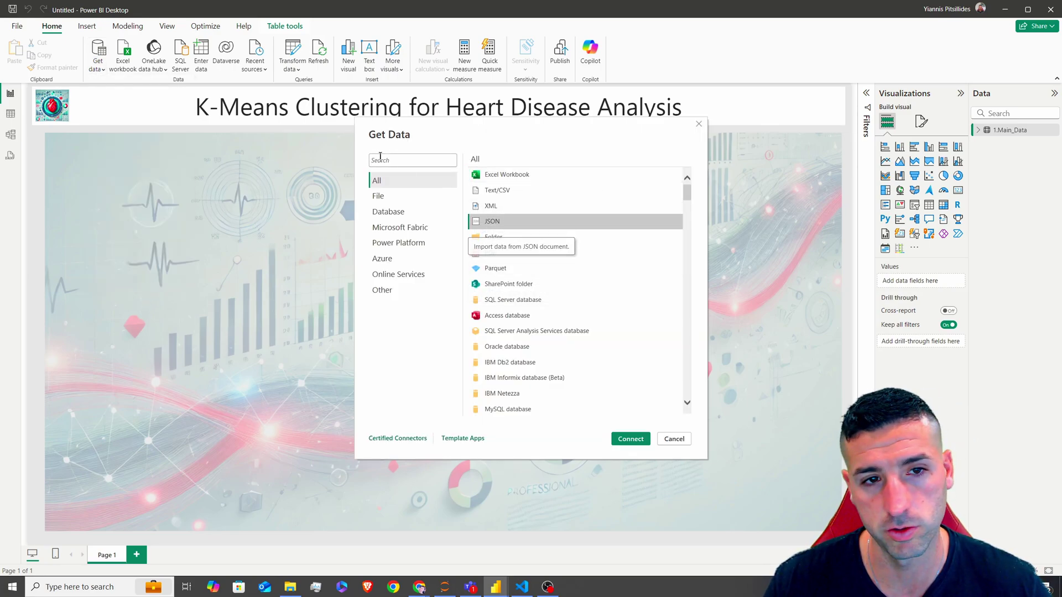
{"action": "left_click", "coordinate": [625, 439]}
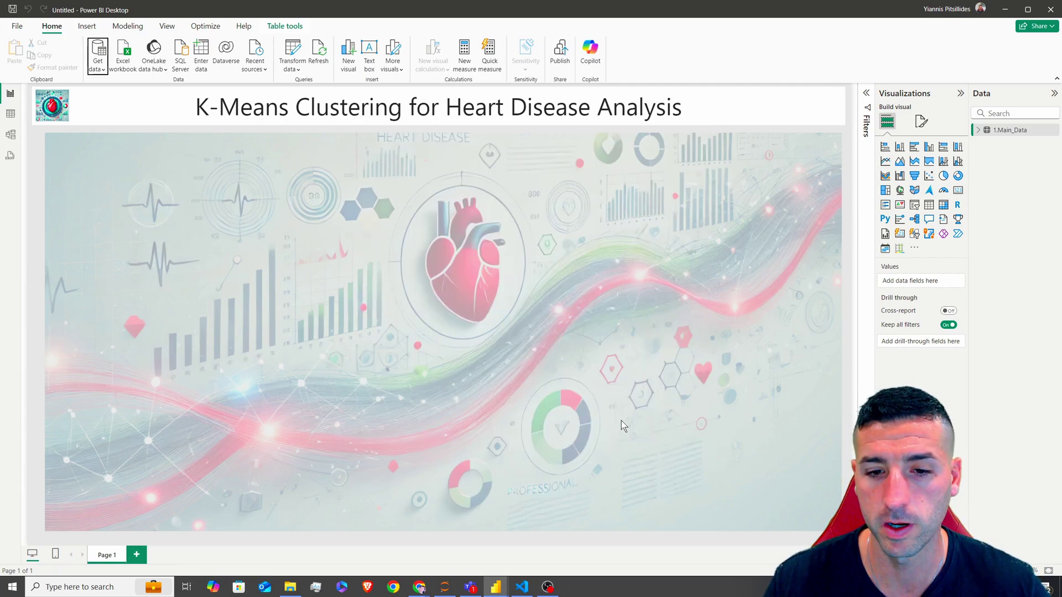
{"action": "left_click", "coordinate": [535, 244]}
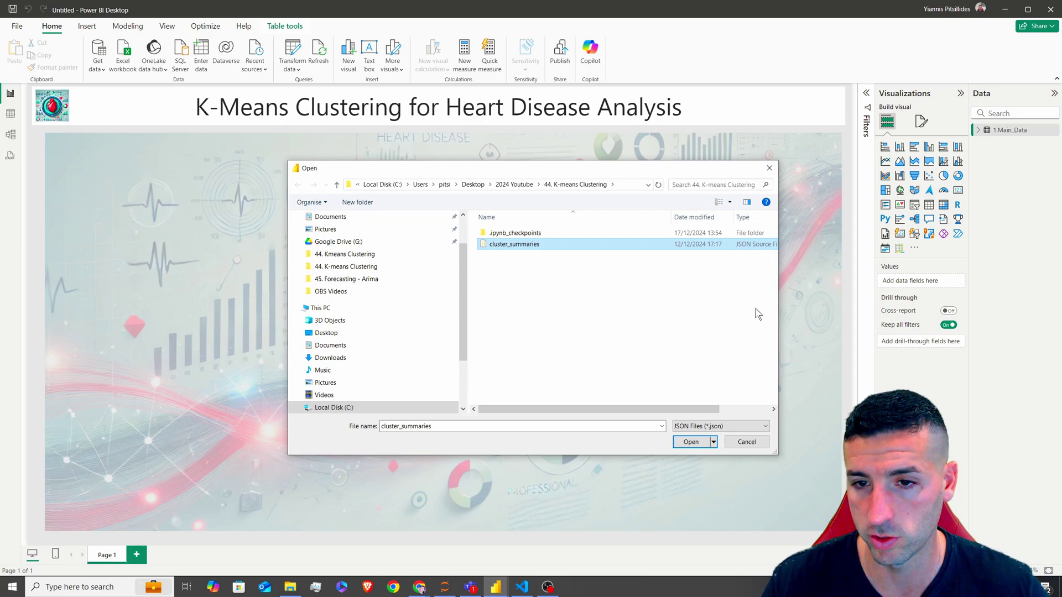
{"action": "left_click", "coordinate": [694, 441]}
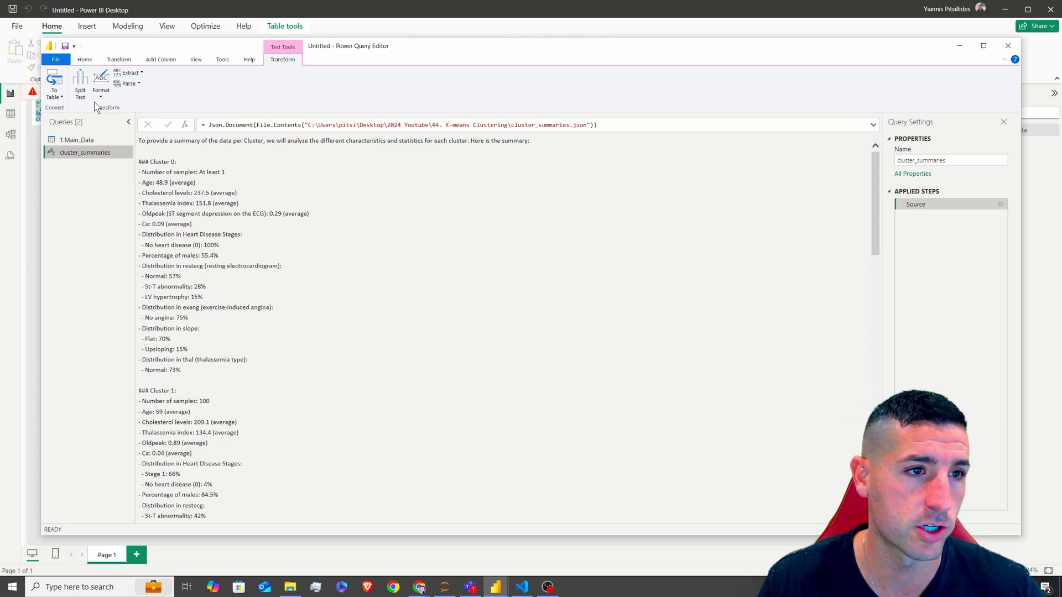
Convert the cluster_summaries query to a table and apply the query changes to the report
{"action": "left_click", "coordinate": [54, 83]}
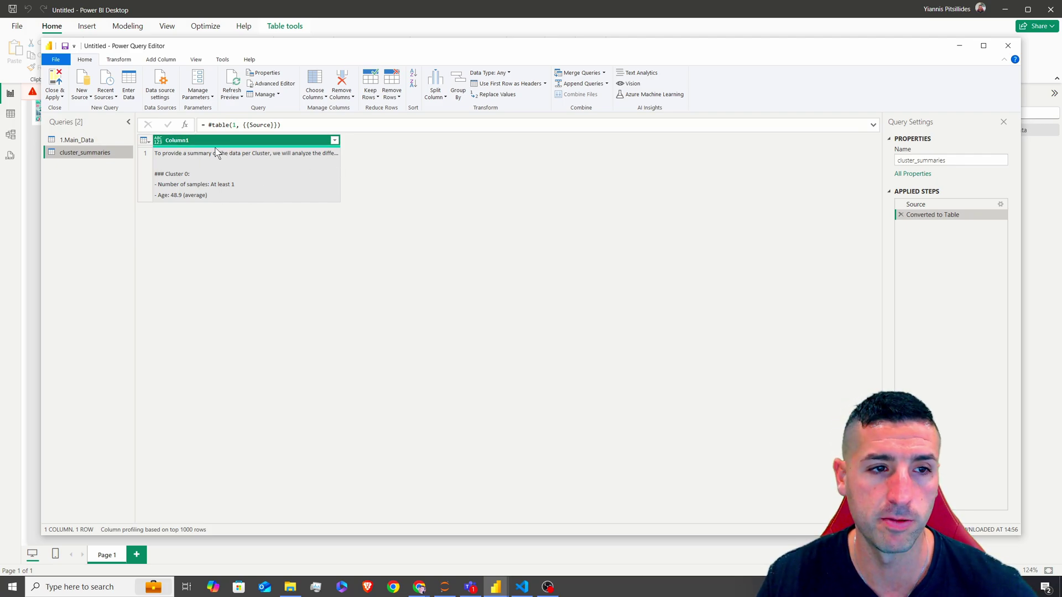
{"action": "left_click", "coordinate": [55, 83]}
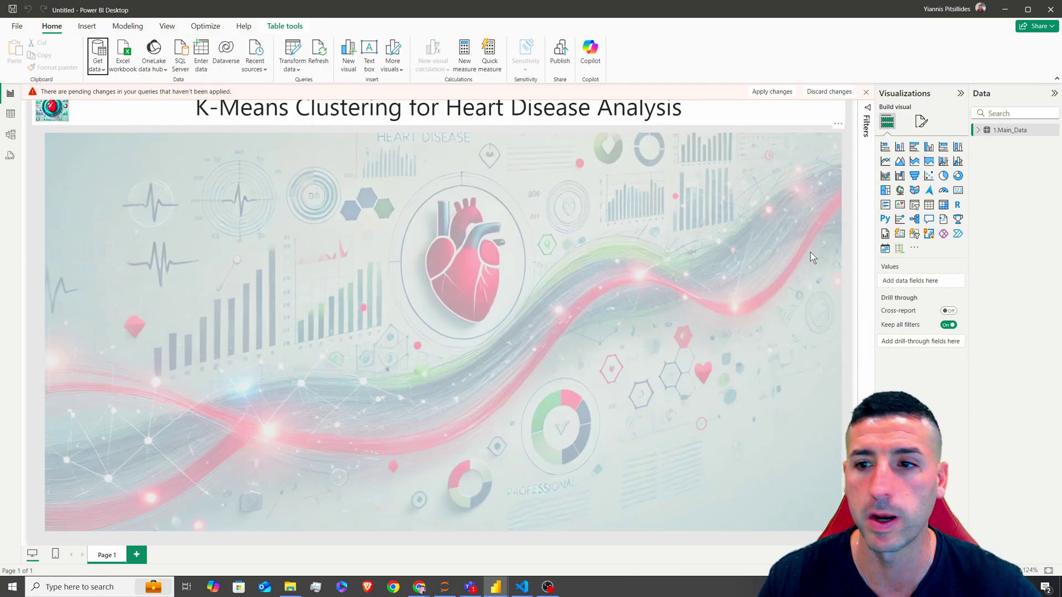
Rename the cluster_summaries table as 2.Cluster_summaries
{"action": "double_click", "coordinate": [1013, 143]}
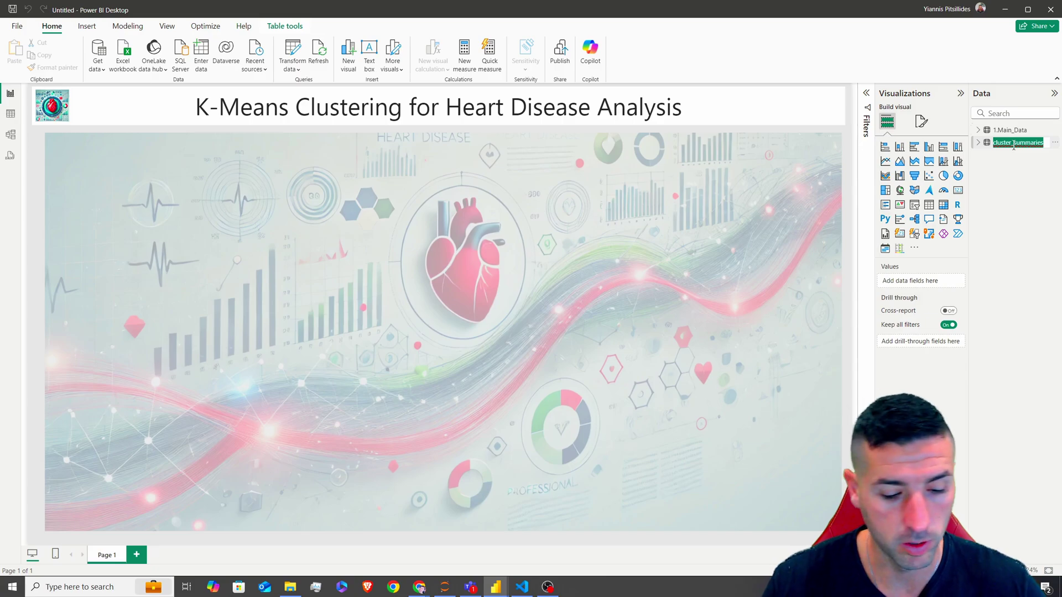
{"action": "left_click", "coordinate": [1013, 145]}
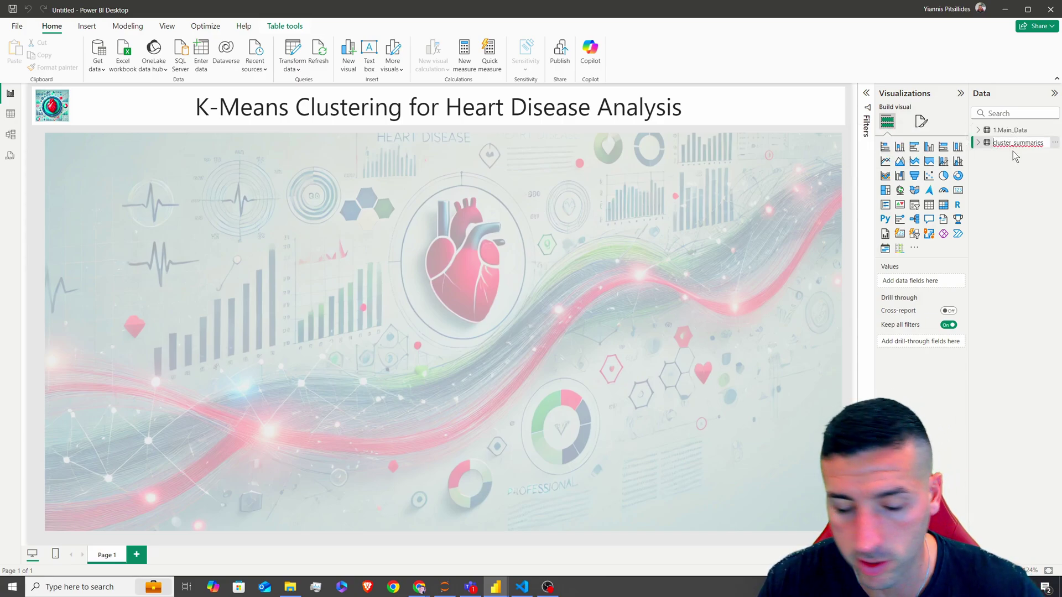
{"action": "type", "text": "2."}
{"action": "key", "text": "Delete"}
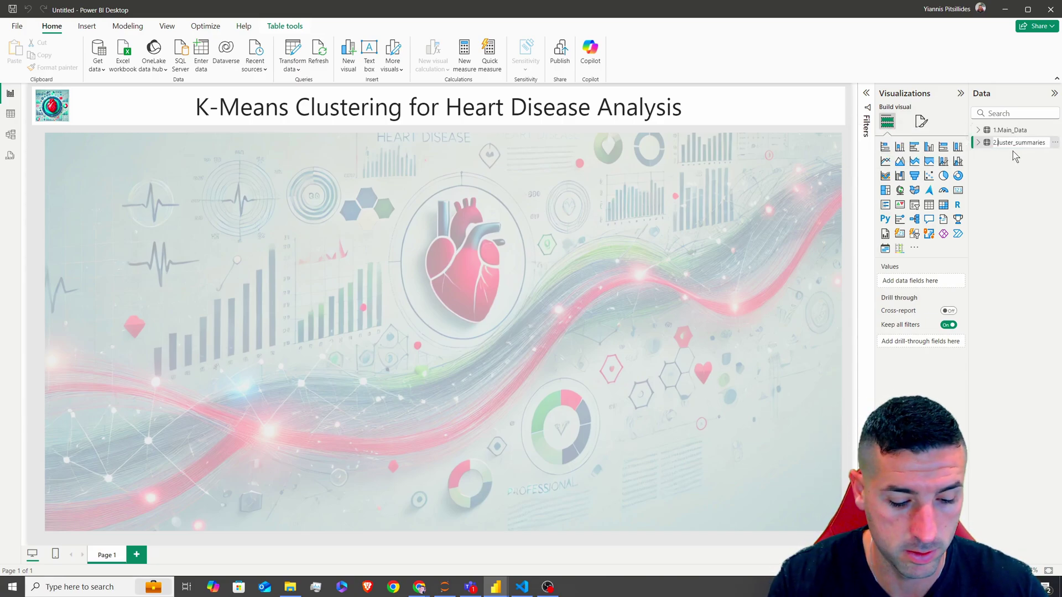
{"action": "type", "text": "C"}
{"action": "key", "text": "Return"}
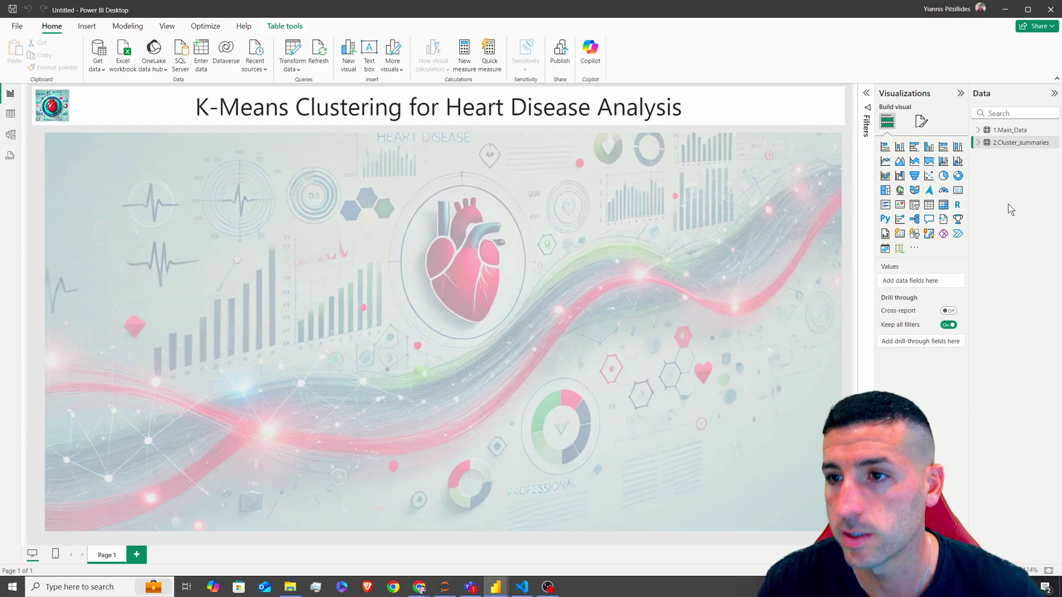
Review the PCA - Cluster Results scatter chart and the per-cluster averages table in the Cluster Analysis report
{"action": "mouse_move", "coordinate": [495, 587]}
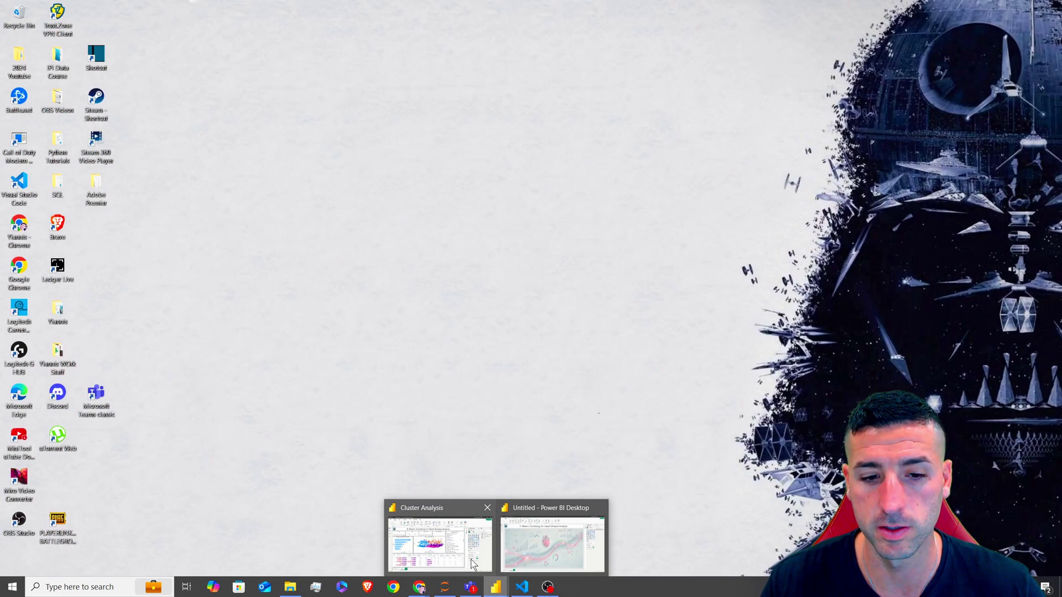
{"action": "left_click", "coordinate": [463, 549]}
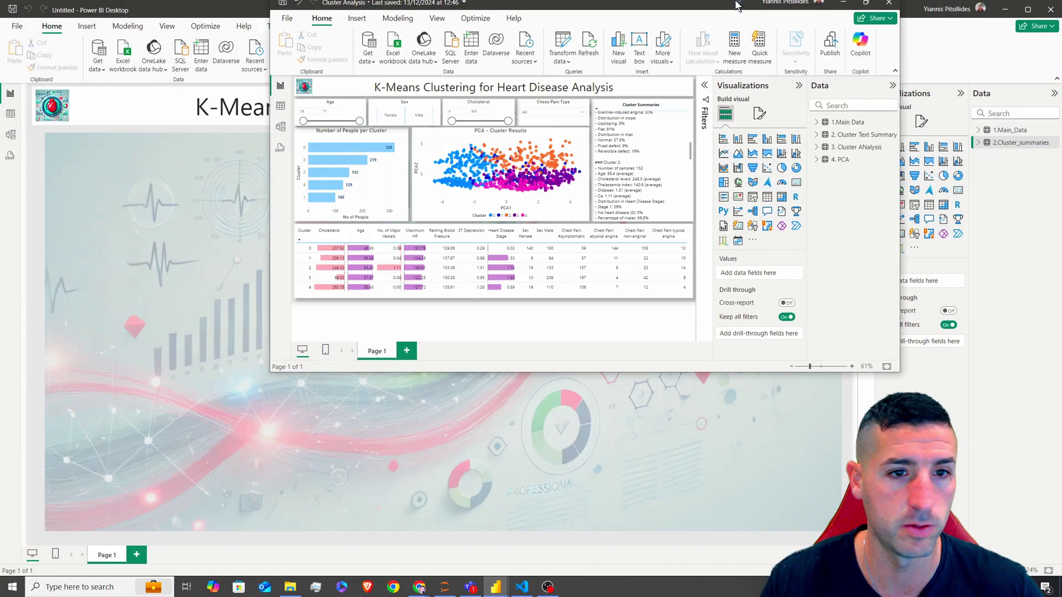
{"action": "double_click", "coordinate": [735, 6]}
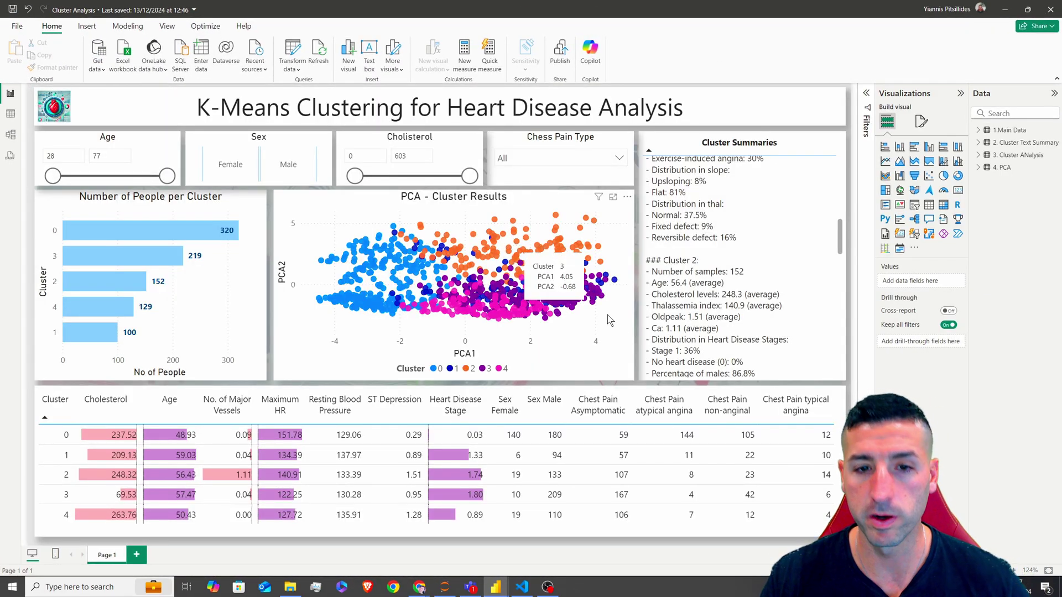
{"action": "left_click", "coordinate": [567, 272]}
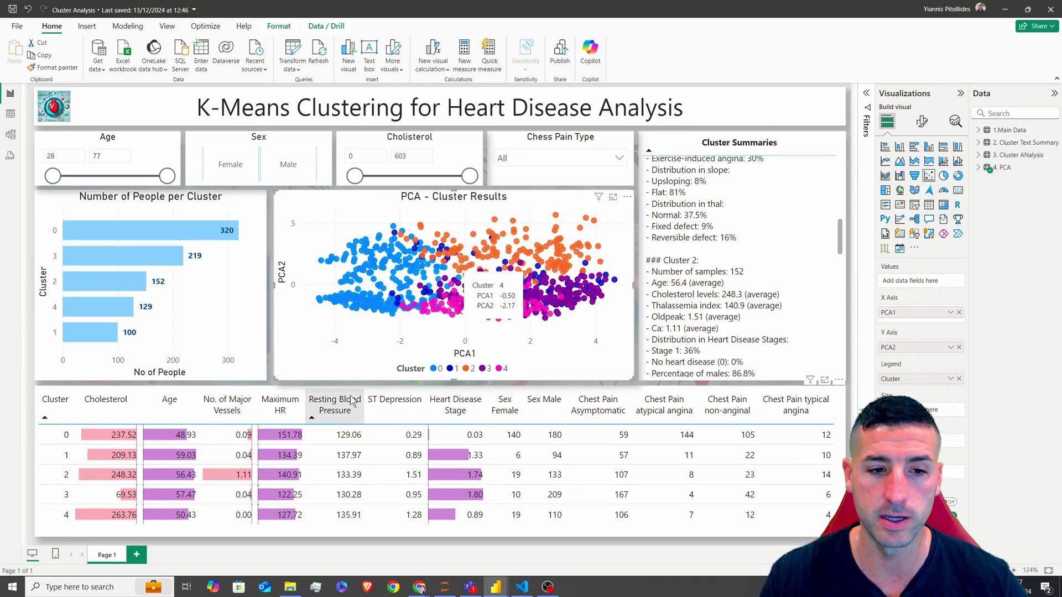
{"action": "left_click", "coordinate": [371, 393]}
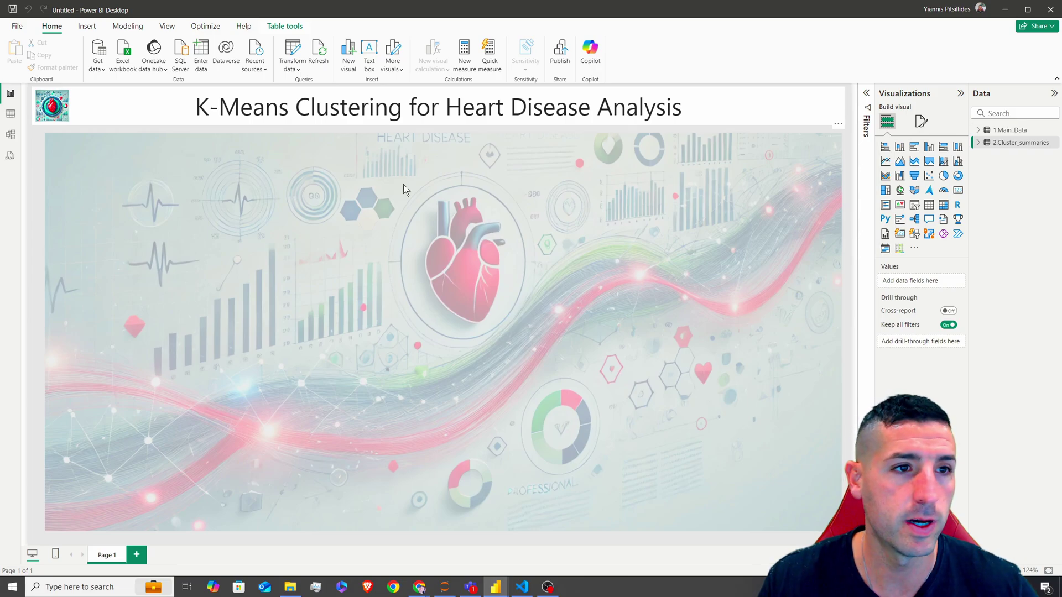
Load Sheet1 from the Excel workbook pca_2d into the untitled report
{"action": "left_click", "coordinate": [124, 62]}
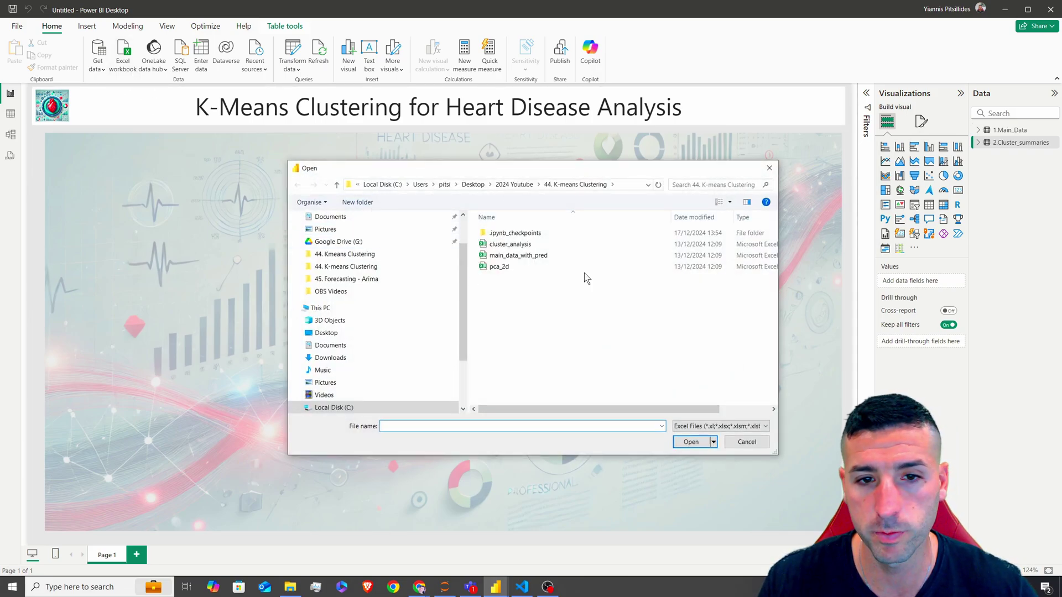
{"action": "left_click", "coordinate": [503, 267]}
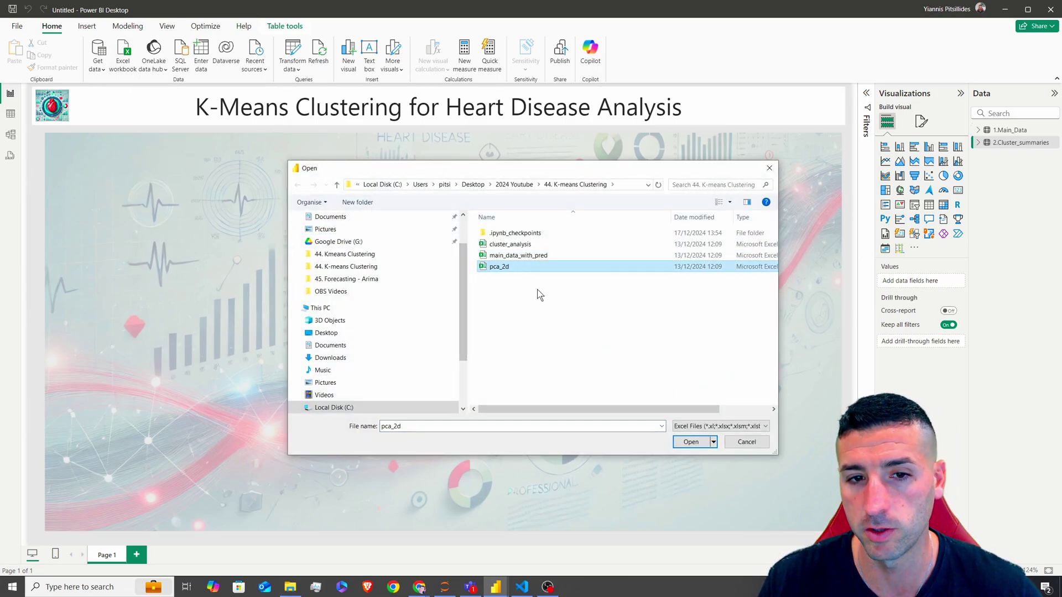
{"action": "left_click", "coordinate": [691, 442]}
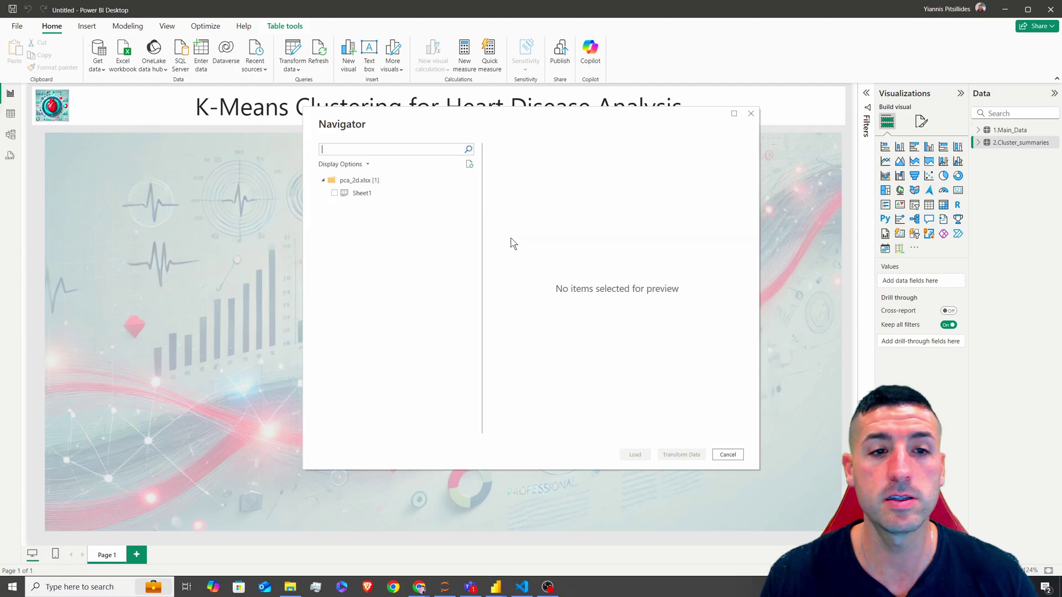
{"action": "left_click", "coordinate": [335, 194]}
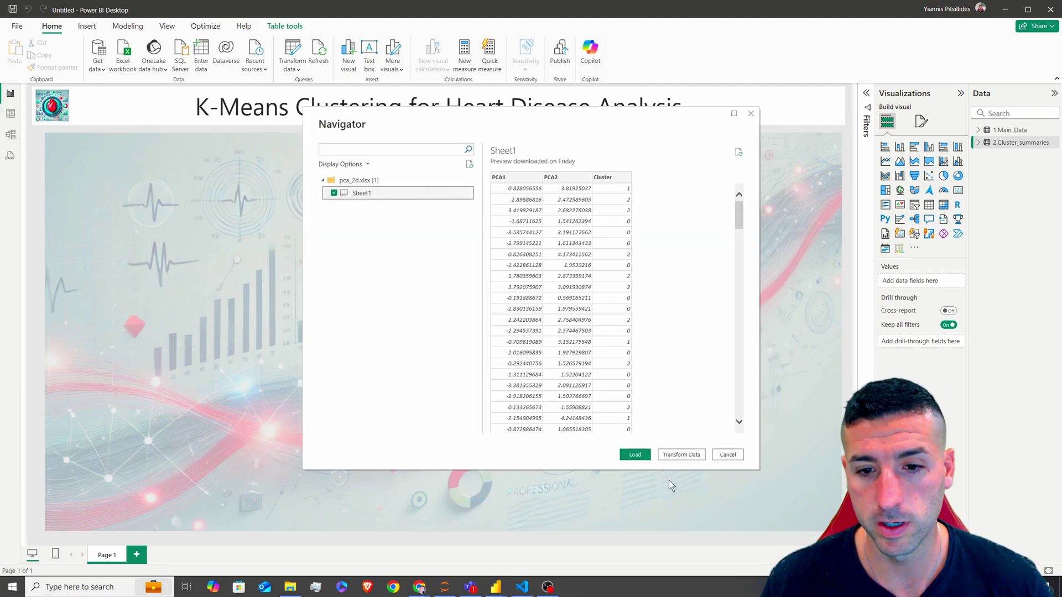
{"action": "left_click", "coordinate": [641, 454]}
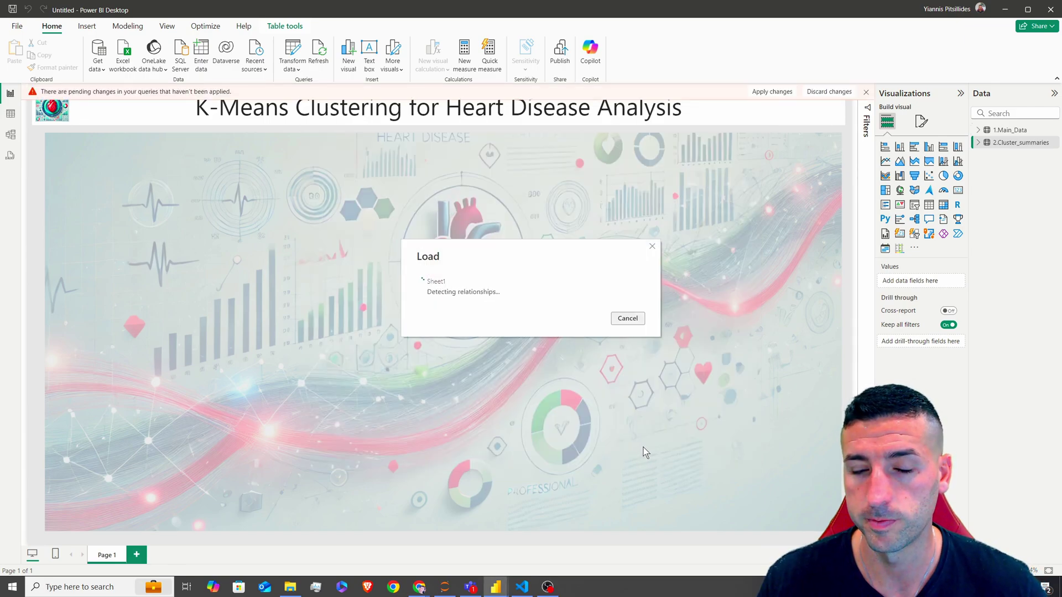
Rename the newly loaded Sheet1 table as 3.PCA
{"action": "double_click", "coordinate": [994, 159]}
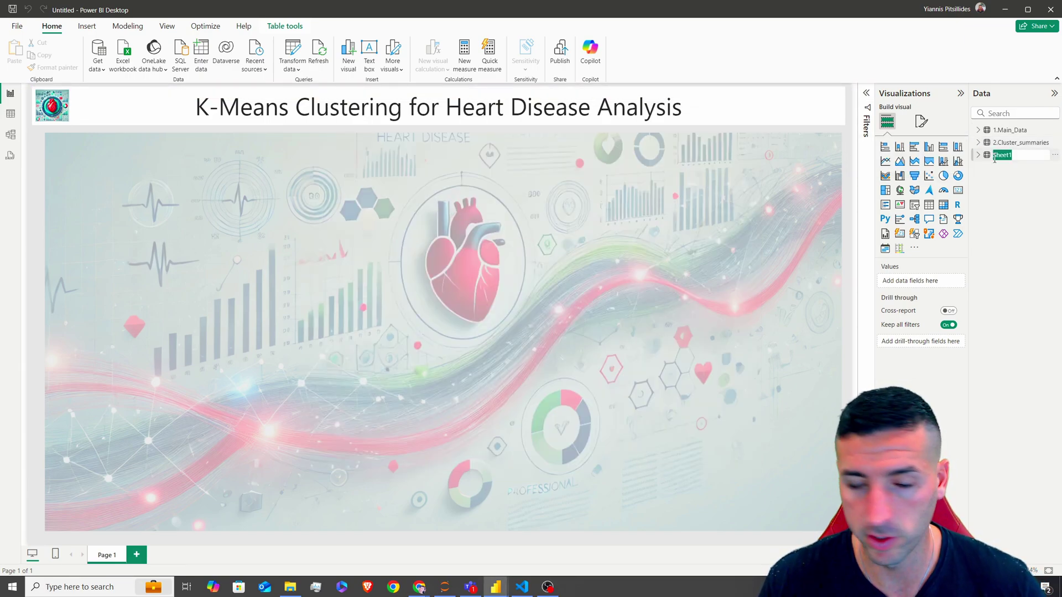
{"action": "type", "text": "3"}
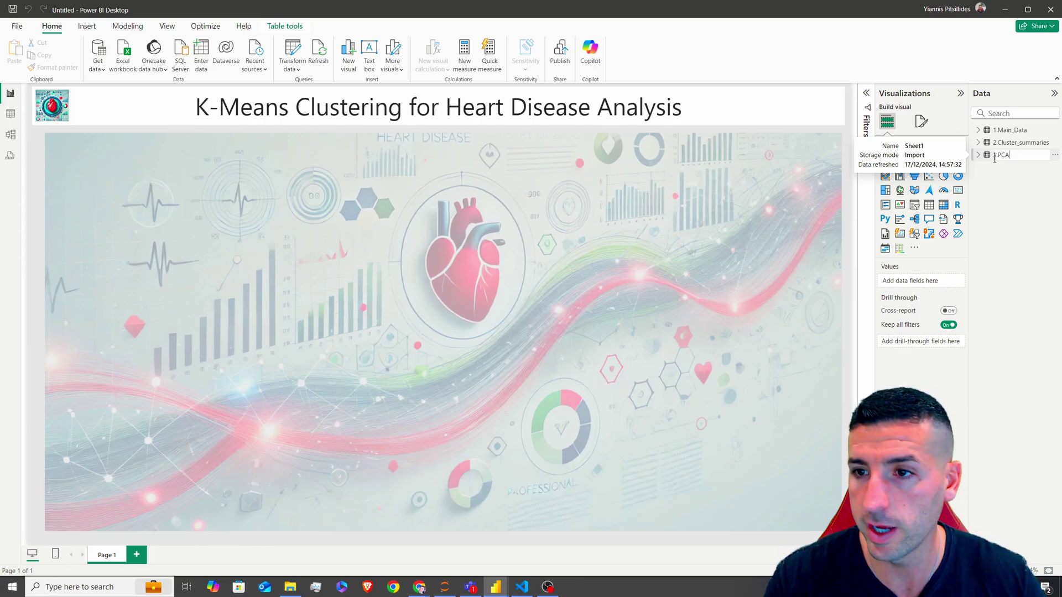
{"action": "type", "text": ".PCA"}
{"action": "key", "text": "Return"}
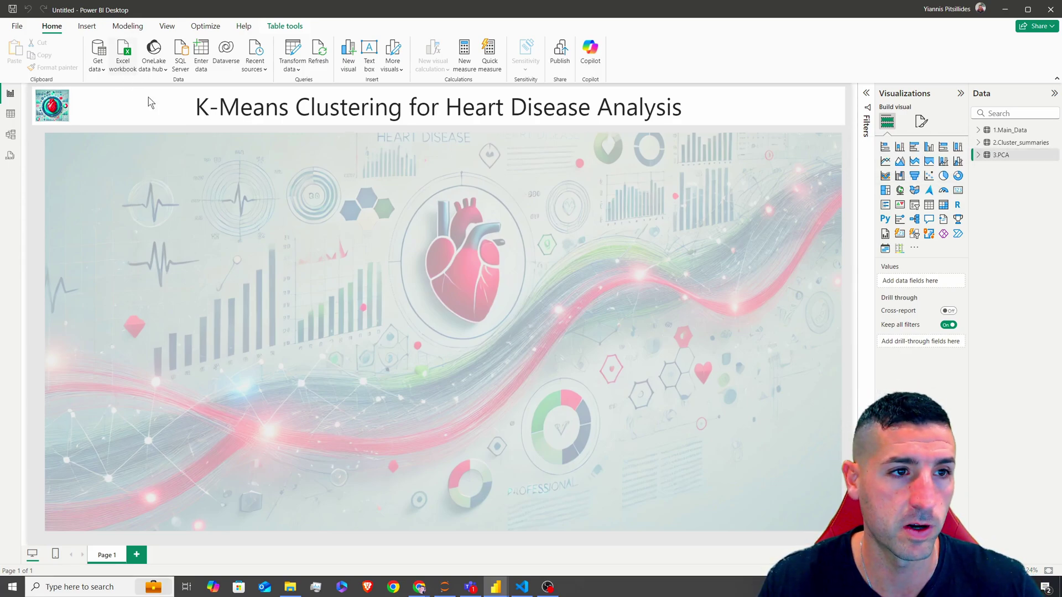
Load Sheet1 from the Excel workbook cluster_analysis, checking further columns in the preview before loading
{"action": "left_click", "coordinate": [551, 245]}
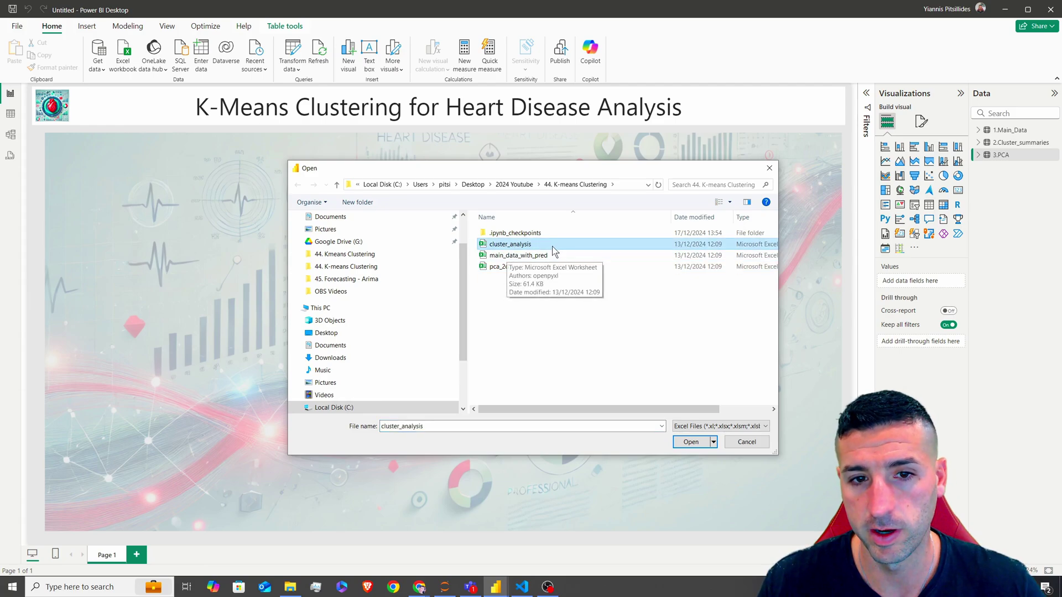
{"action": "left_click", "coordinate": [688, 442]}
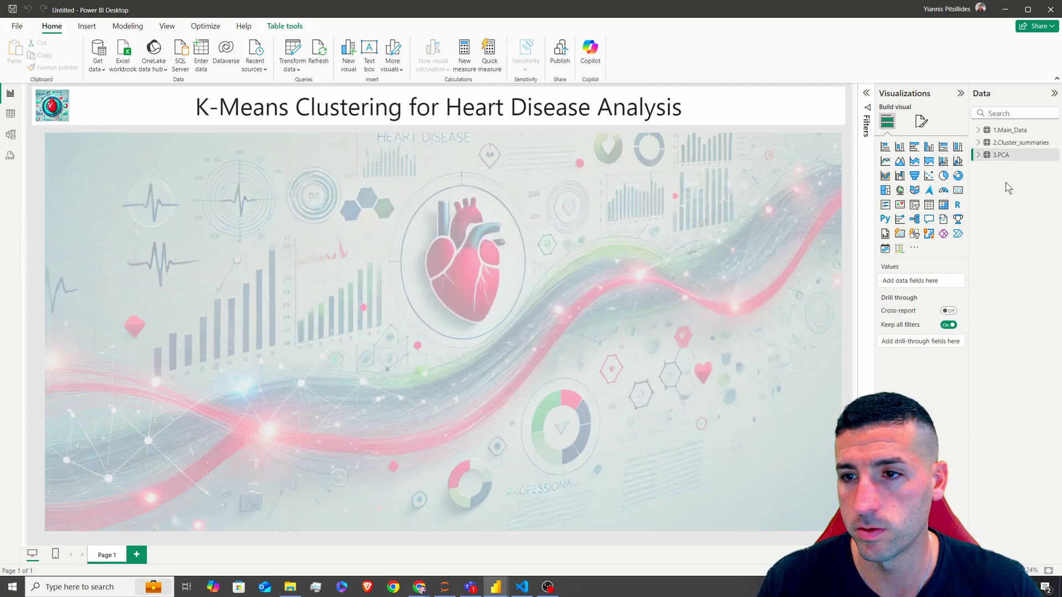
{"action": "left_click", "coordinate": [333, 193]}
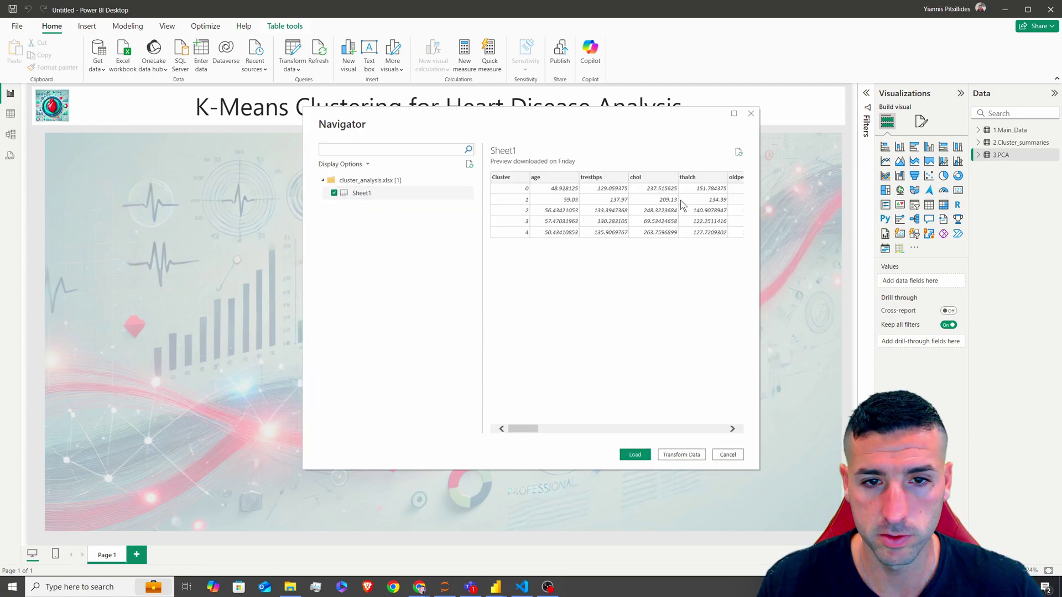
{"action": "mouse_move", "coordinate": [532, 429]}
{"action": "left_mouse_down"}
{"action": "mouse_move", "coordinate": [687, 429]}
{"action": "mouse_move", "coordinate": [542, 430]}
{"action": "left_mouse_up"}
{"action": "left_click", "coordinate": [644, 459]}
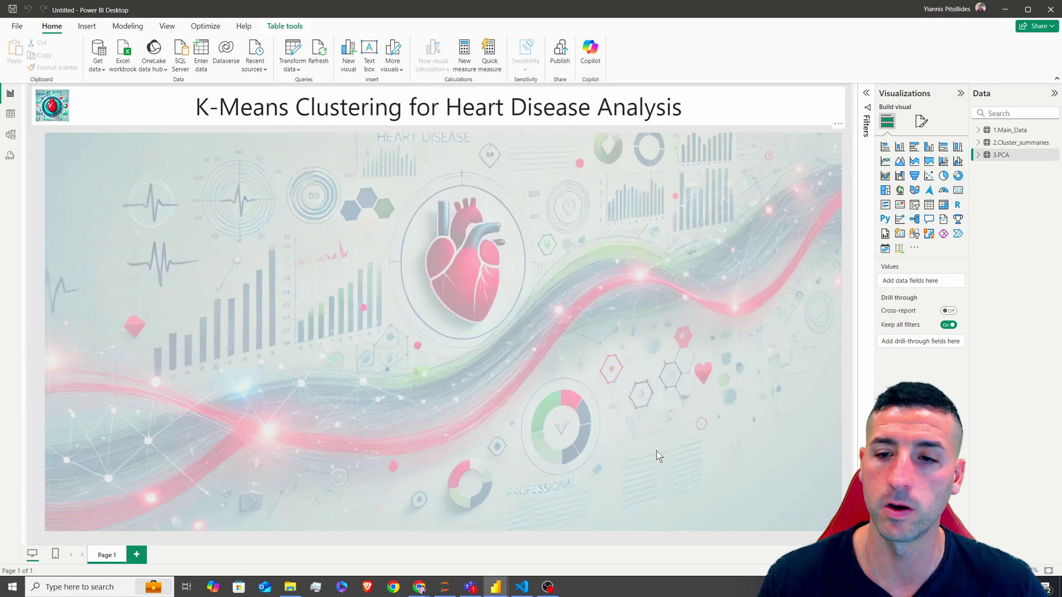
Rename the newly loaded Sheet1 table as 4.Cluster_Analysis
{"action": "double_click", "coordinate": [1009, 168]}
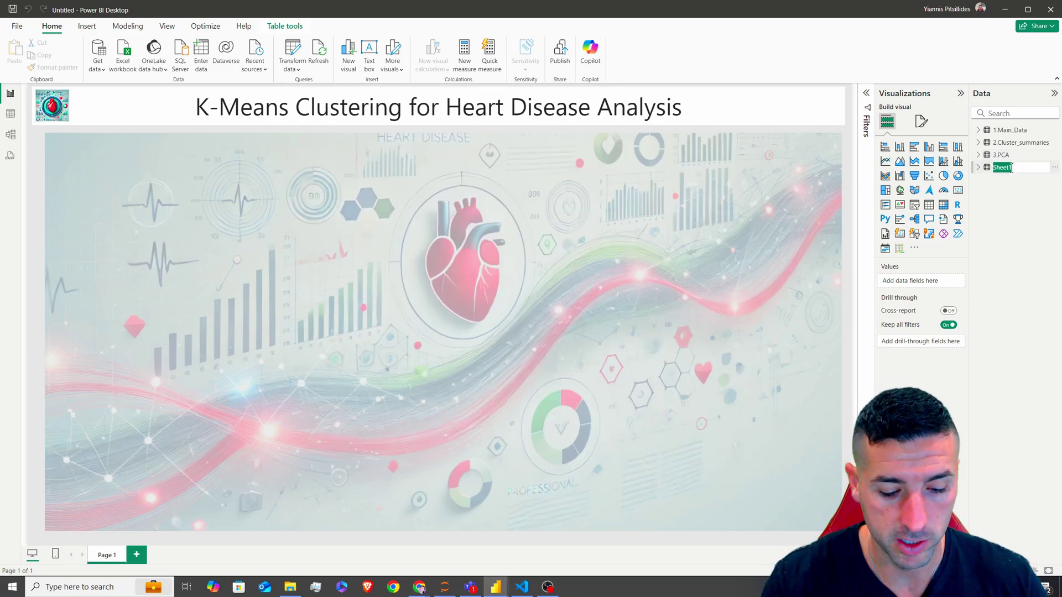
{"action": "type", "text": "4.Cluster_Analysis"}
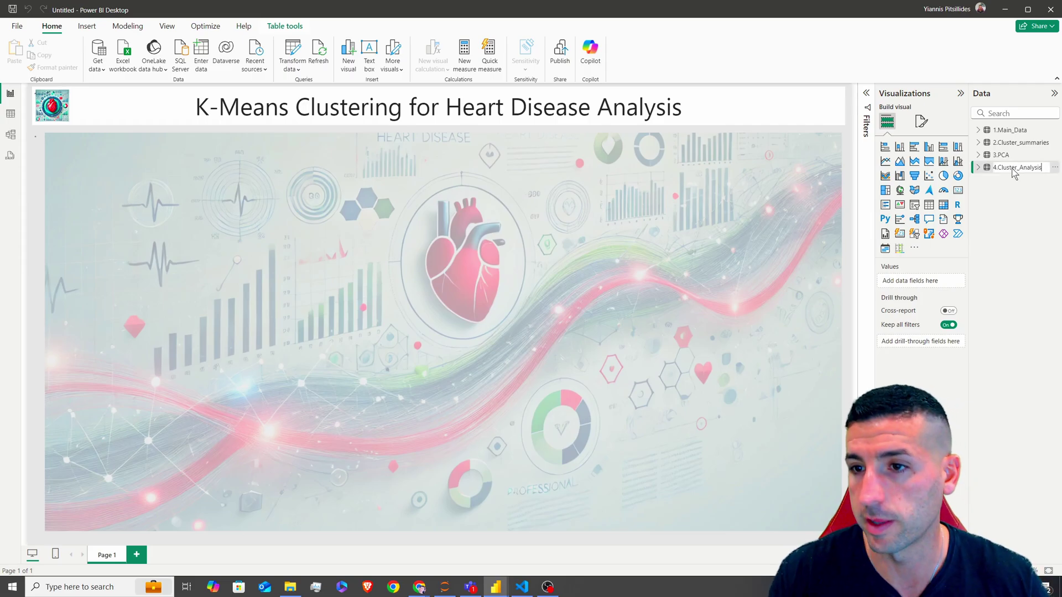
{"action": "key", "text": "Return"}
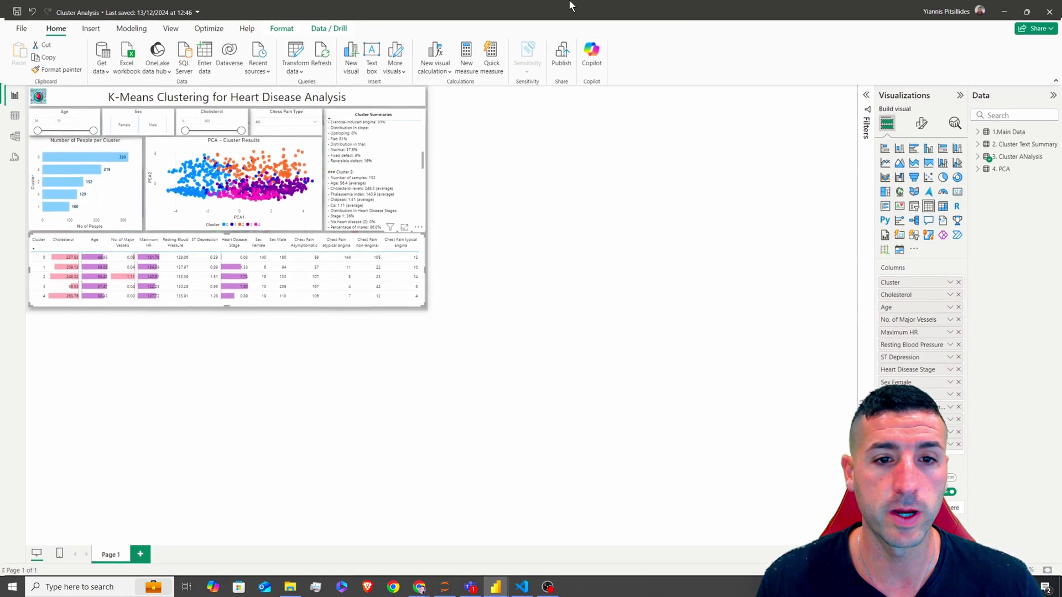
Check the slicers in the Cluster Analysis report, and add a slicer for the age field of 1.Main_Data to the untitled report
{"action": "left_click", "coordinate": [246, 138]}
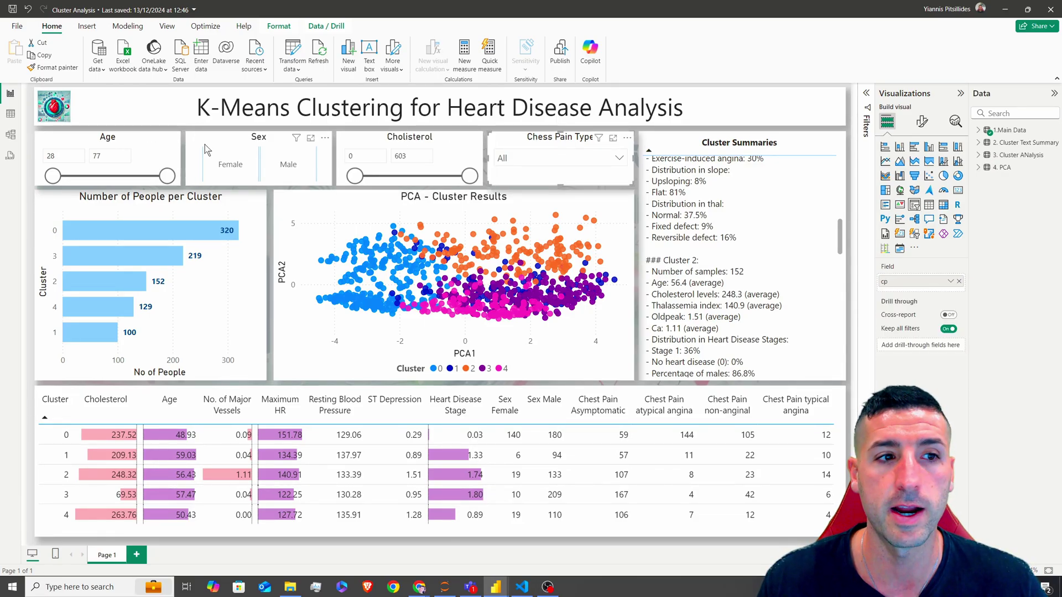
{"action": "left_click", "coordinate": [553, 175]}
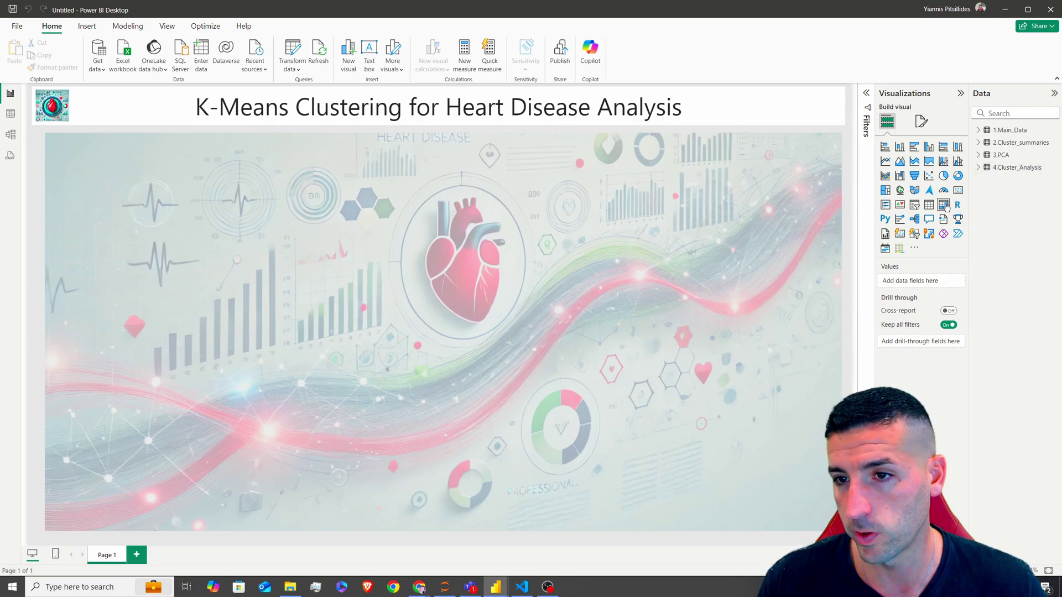
{"action": "left_click", "coordinate": [915, 208]}
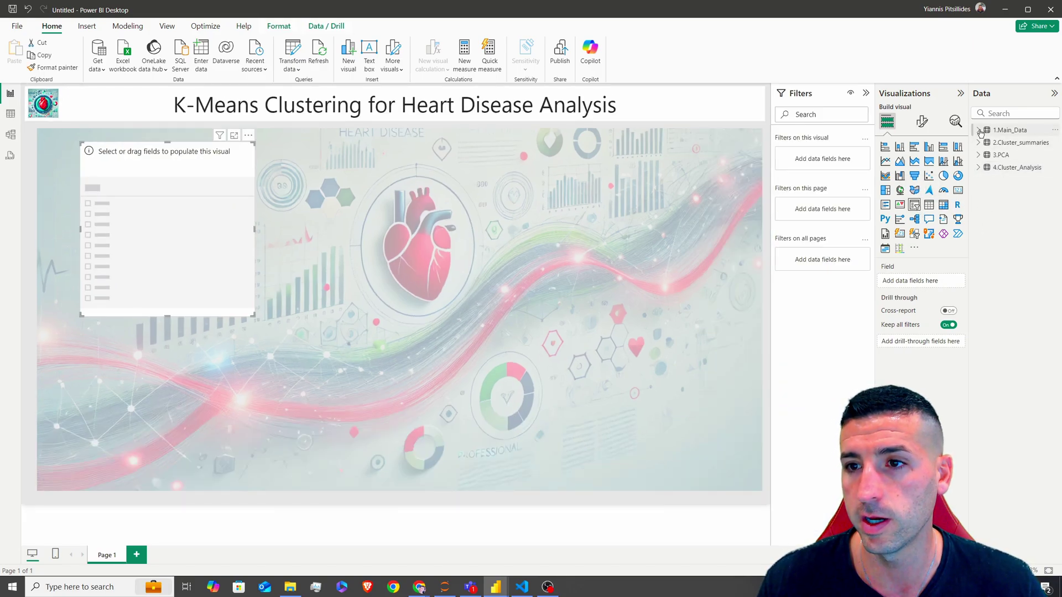
{"action": "left_click", "coordinate": [979, 129]}
{"action": "left_click_drag", "start_coordinate": [1005, 144], "coordinate": [922, 287]}
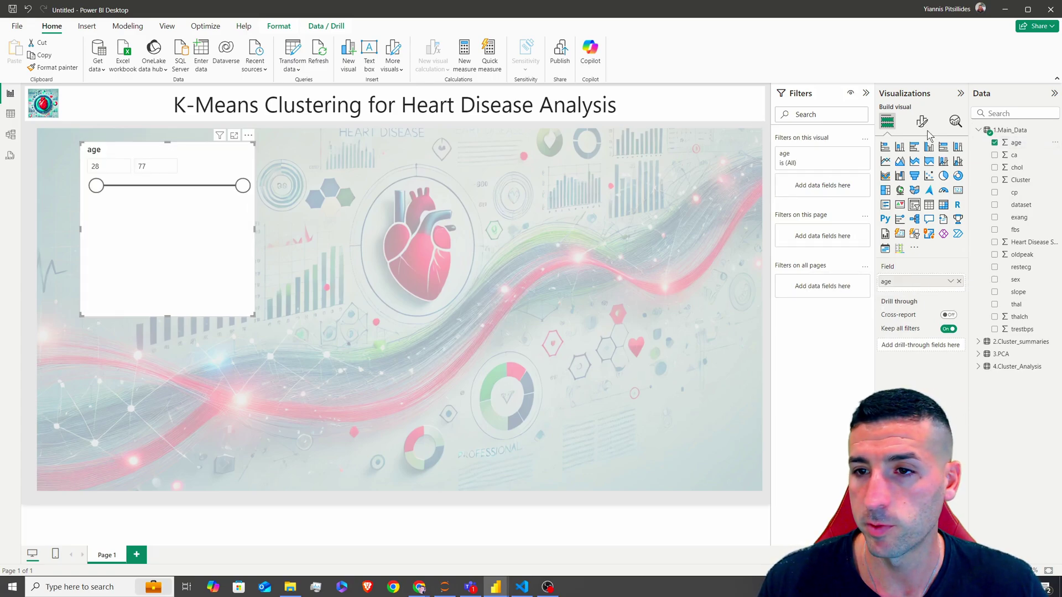
Size the age slicer to height 84 and width 227, and move it to the page's left edge directly below the title
{"action": "left_click", "coordinate": [921, 121]}
{"action": "left_click", "coordinate": [920, 168]}
{"action": "left_click", "coordinate": [902, 192]}
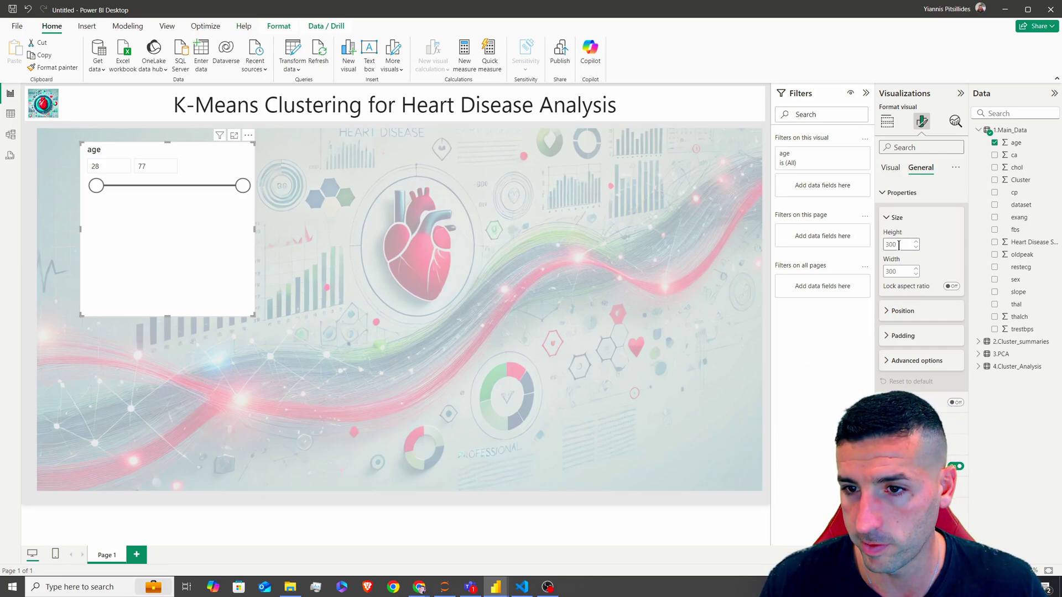
{"action": "type", "text": "8"}
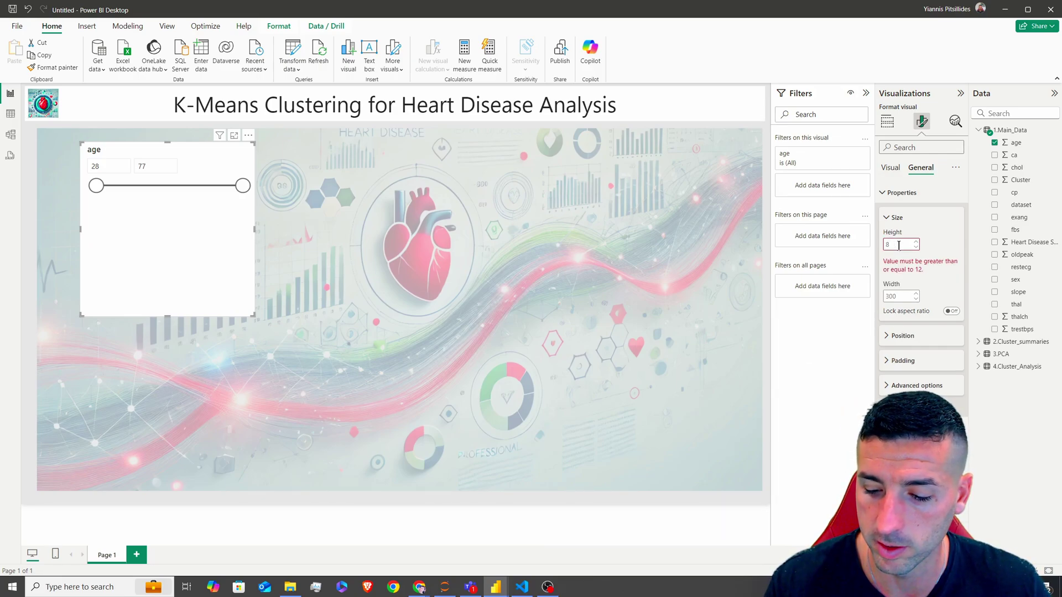
{"action": "type", "text": "4"}
{"action": "left_click", "coordinate": [904, 270]}
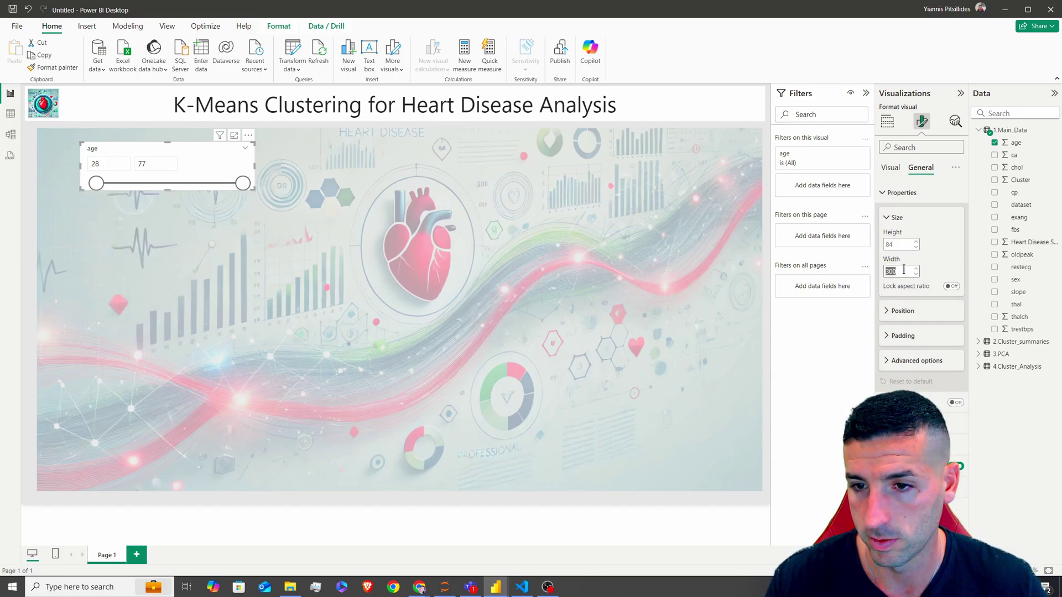
{"action": "type", "text": "227"}
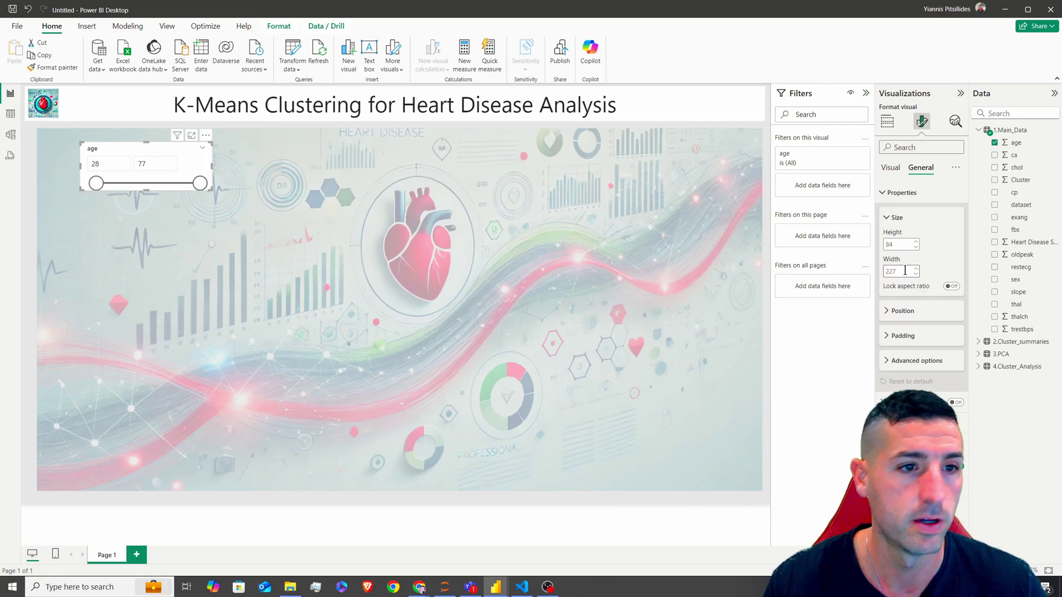
{"action": "left_click_drag", "start_coordinate": [133, 148], "coordinate": [75, 135]}
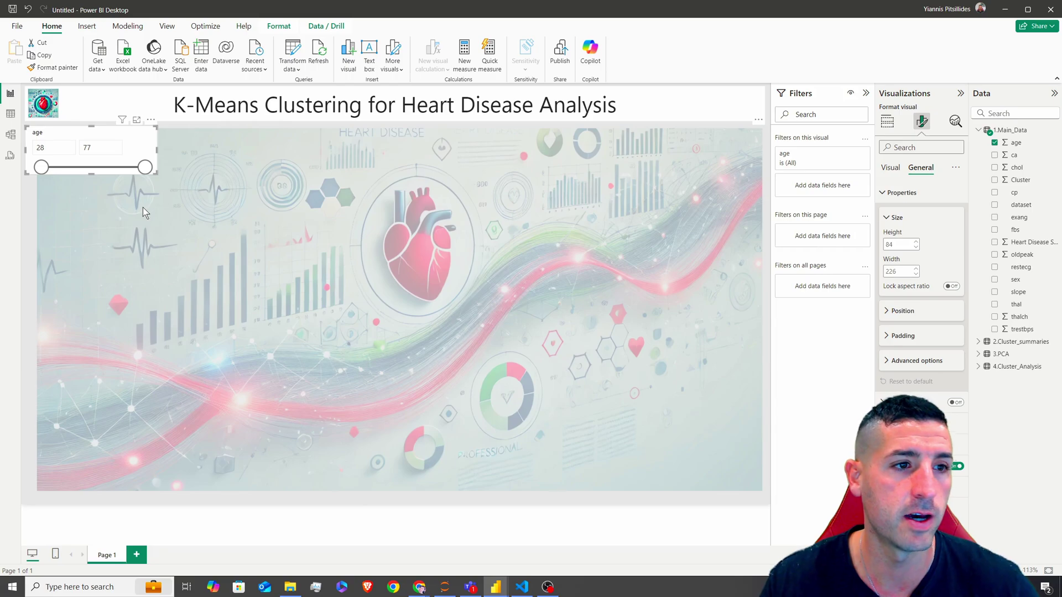
Duplicate the age slicer three times and line the copies up in a row beside it below the title
{"action": "key", "text": "ctrl+c"}
{"action": "key", "text": "ctrl+v"}
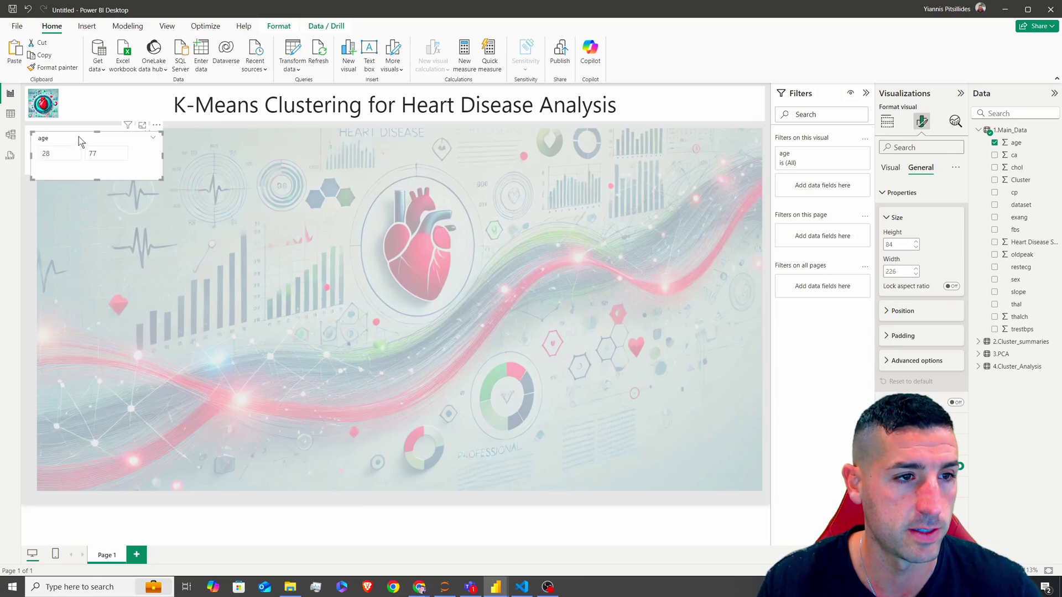
{"action": "mouse_move", "coordinate": [78, 137]}
{"action": "left_mouse_down"}
{"action": "mouse_move", "coordinate": [216, 140]}
{"action": "mouse_move", "coordinate": [82, 139]}
{"action": "left_mouse_up"}
{"action": "left_click_drag", "start_coordinate": [333, 130], "coordinate": [350, 130]}
{"action": "left_click", "coordinate": [116, 138]}
{"action": "key", "text": "ctrl+c"}
{"action": "key", "text": "ctrl+v"}
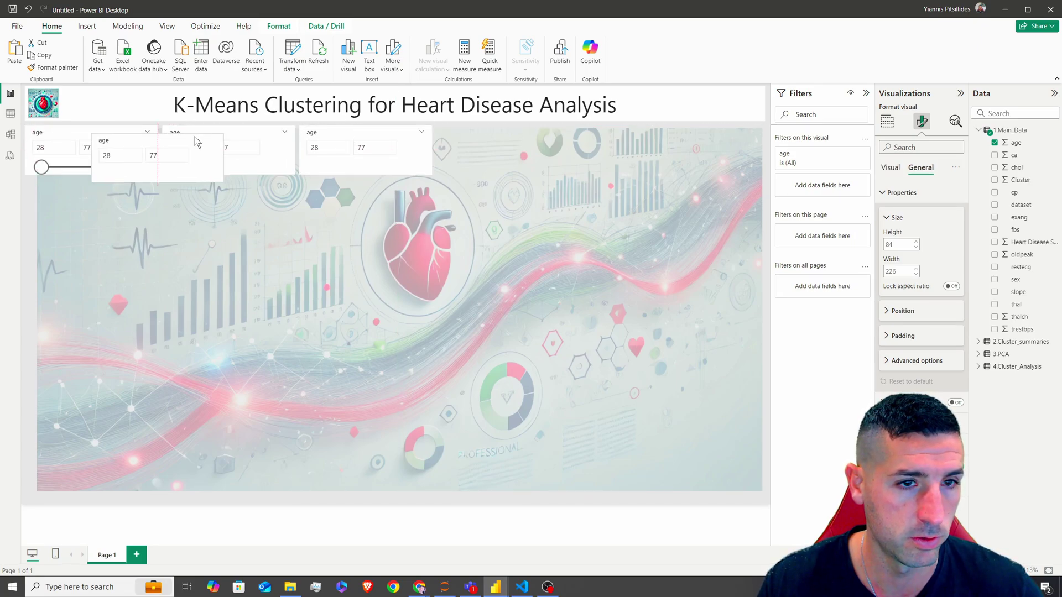
{"action": "left_click_drag", "start_coordinate": [116, 138], "coordinate": [486, 131]}
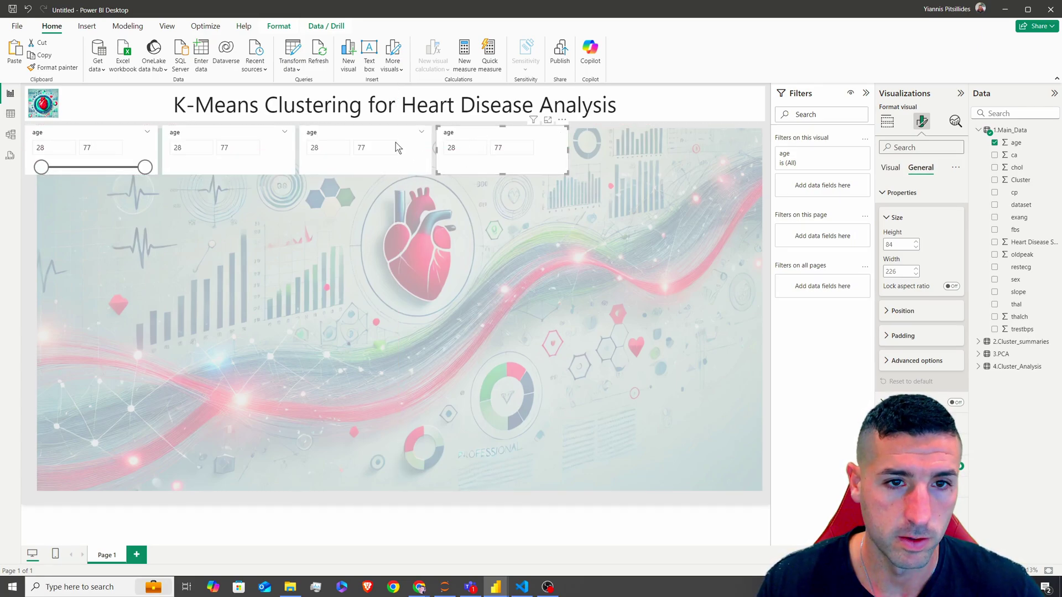
Turn on the title of the original age slicer with the text Age, centred and bold
{"action": "left_click", "coordinate": [86, 130]}
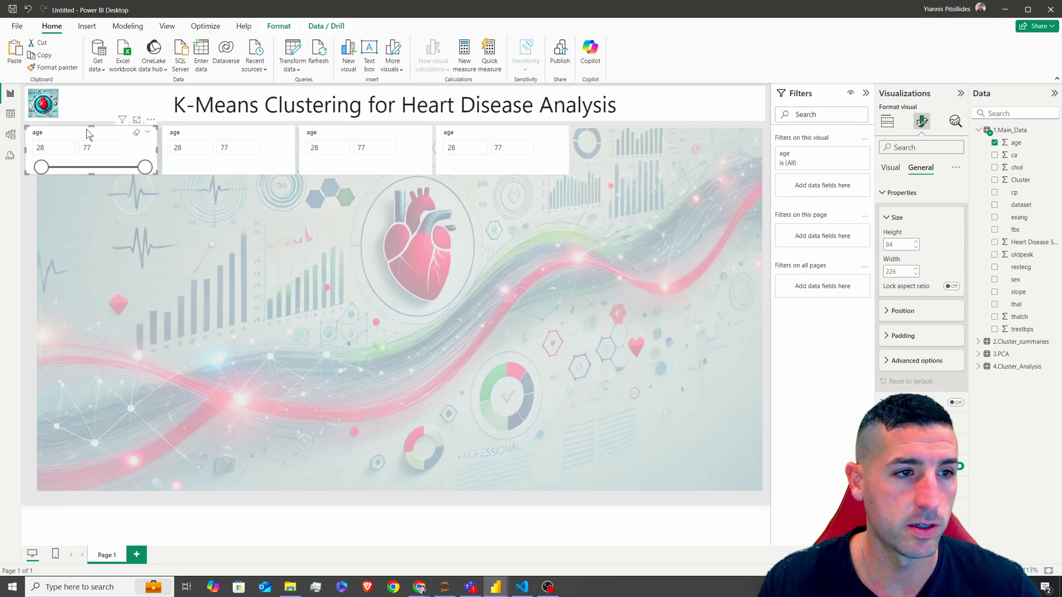
{"action": "left_click", "coordinate": [897, 191]}
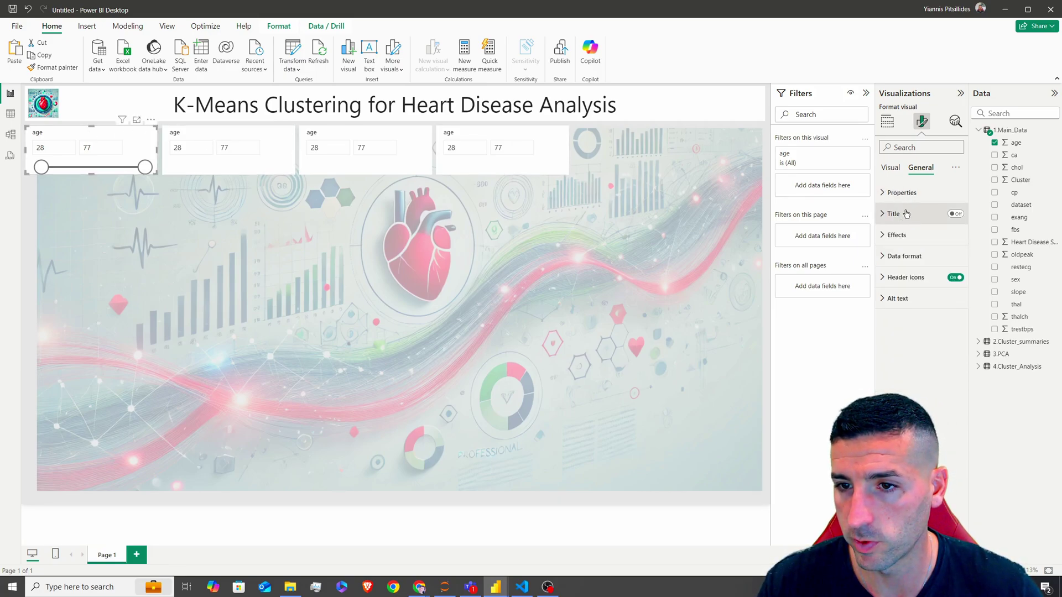
{"action": "left_click", "coordinate": [955, 213]}
{"action": "left_click", "coordinate": [893, 214]}
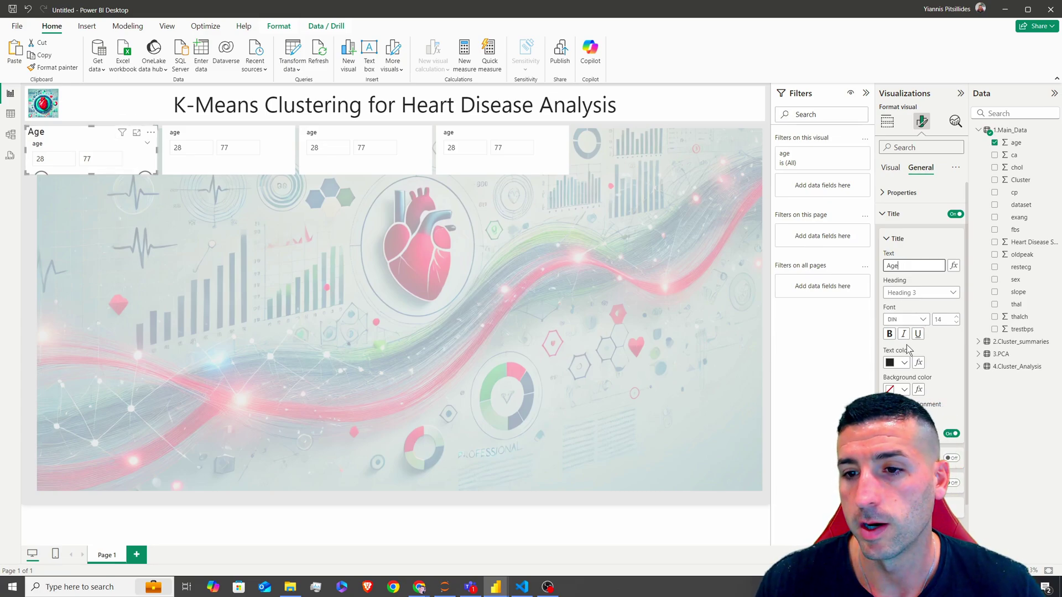
{"action": "left_click", "coordinate": [889, 333]}
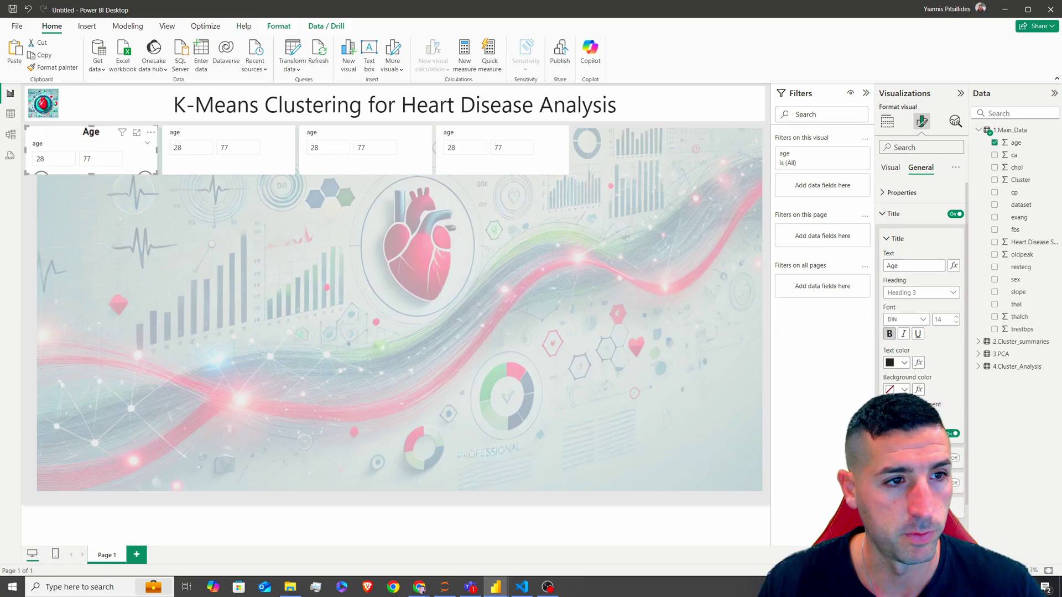
Turn off the age slicer's header and remove the bold formatting from its title
{"action": "left_click", "coordinate": [890, 167]}
{"action": "left_click", "coordinate": [954, 213]}
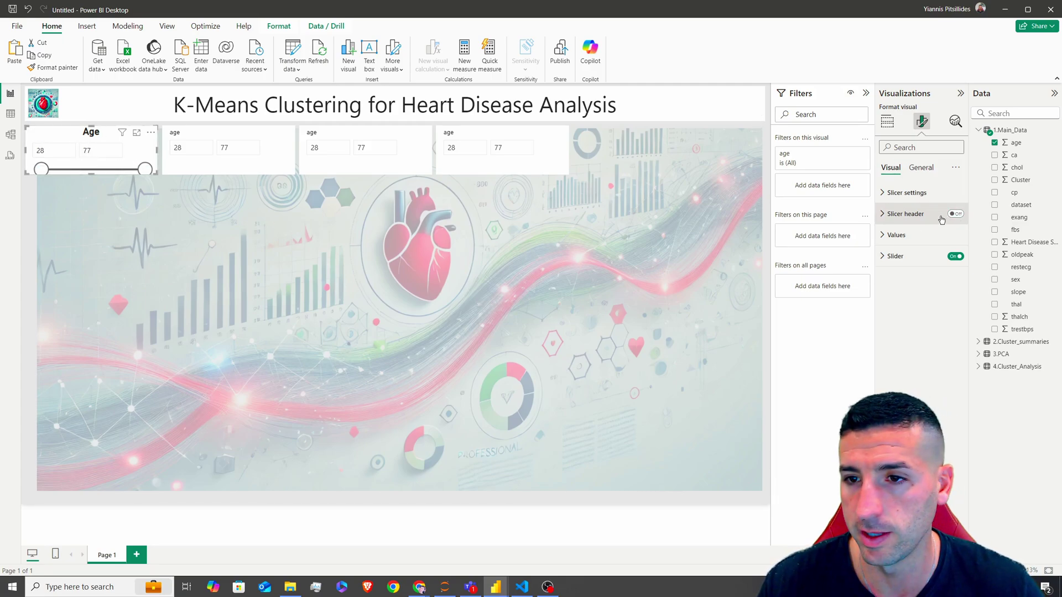
{"action": "left_click", "coordinate": [921, 167]}
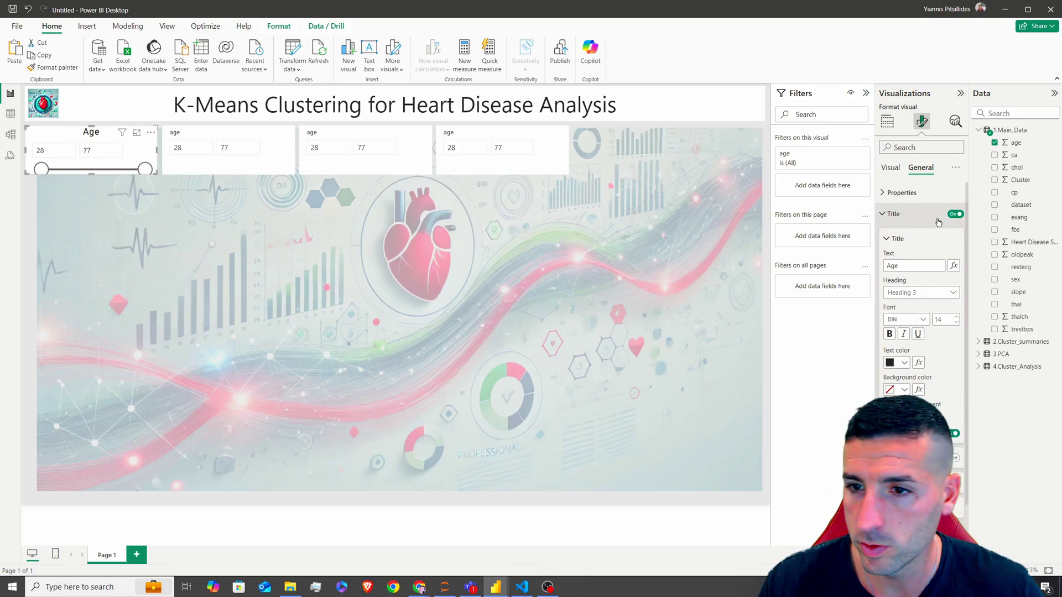
{"action": "left_click", "coordinate": [914, 214]}
Set the age slicer's values to font size 8 and make the slicer slightly taller
{"action": "left_click", "coordinate": [890, 167]}
{"action": "left_click", "coordinate": [896, 235]}
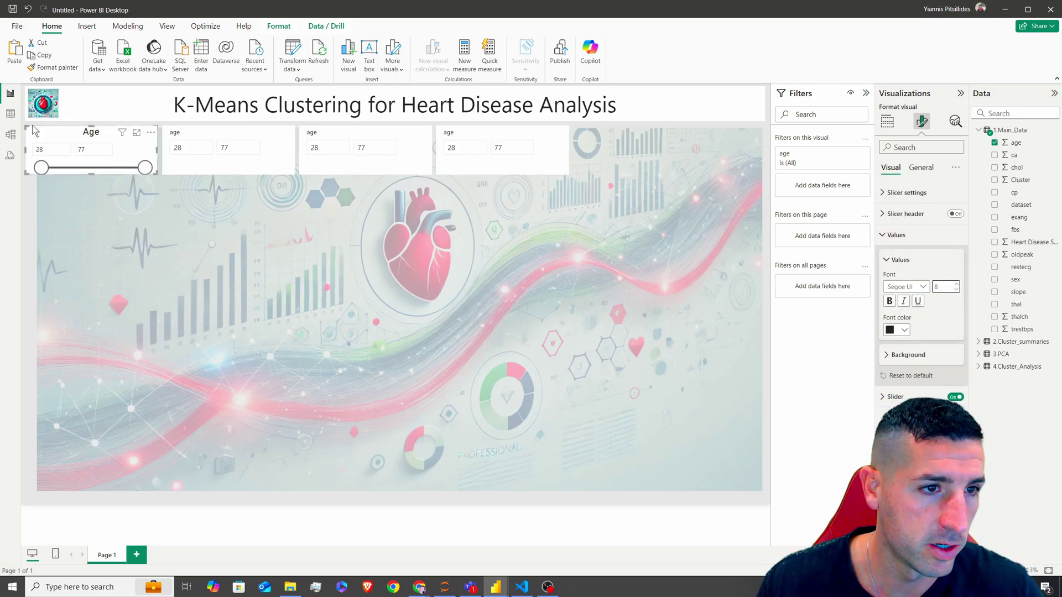
{"action": "left_click_drag", "start_coordinate": [91, 174], "coordinate": [91, 178]}
Delete the three unformatted copies of the age slicer
{"action": "left_click", "coordinate": [217, 128]}
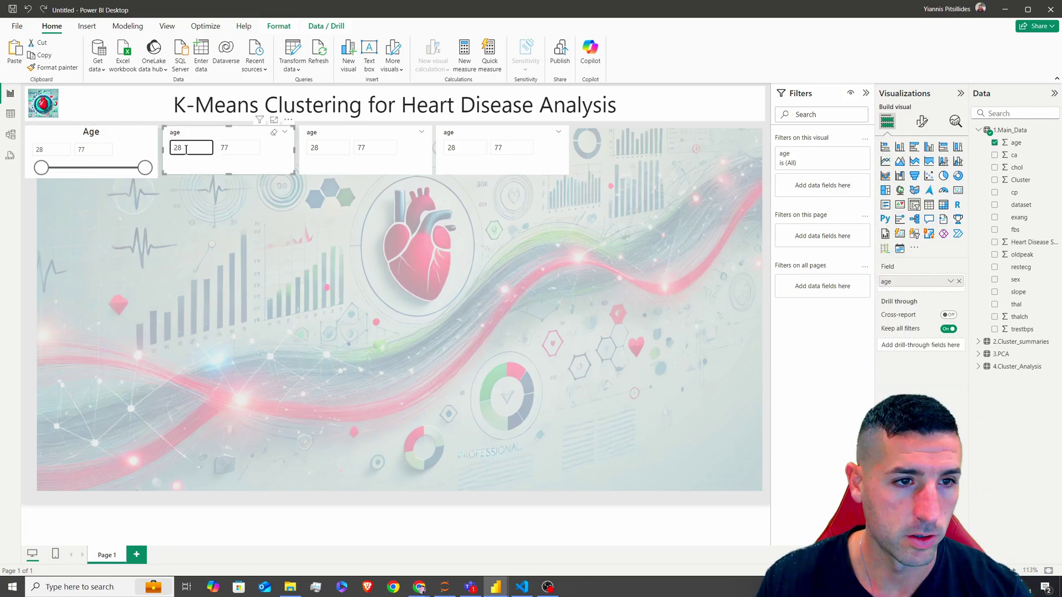
{"action": "key", "text": "Delete"}
{"action": "left_click", "coordinate": [335, 134]}
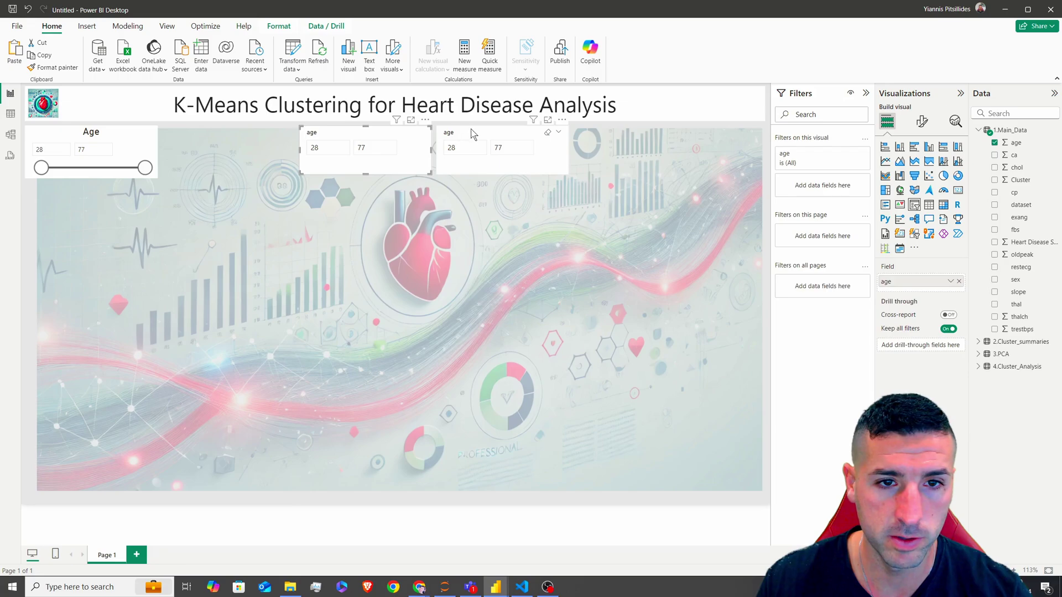
{"action": "key", "text": "Delete"}
{"action": "left_click", "coordinate": [472, 128]}
{"action": "key", "text": "Delete"}
Duplicate the formatted Age slicer and line the copies up beside it in a row below the title
{"action": "left_click", "coordinate": [61, 140]}
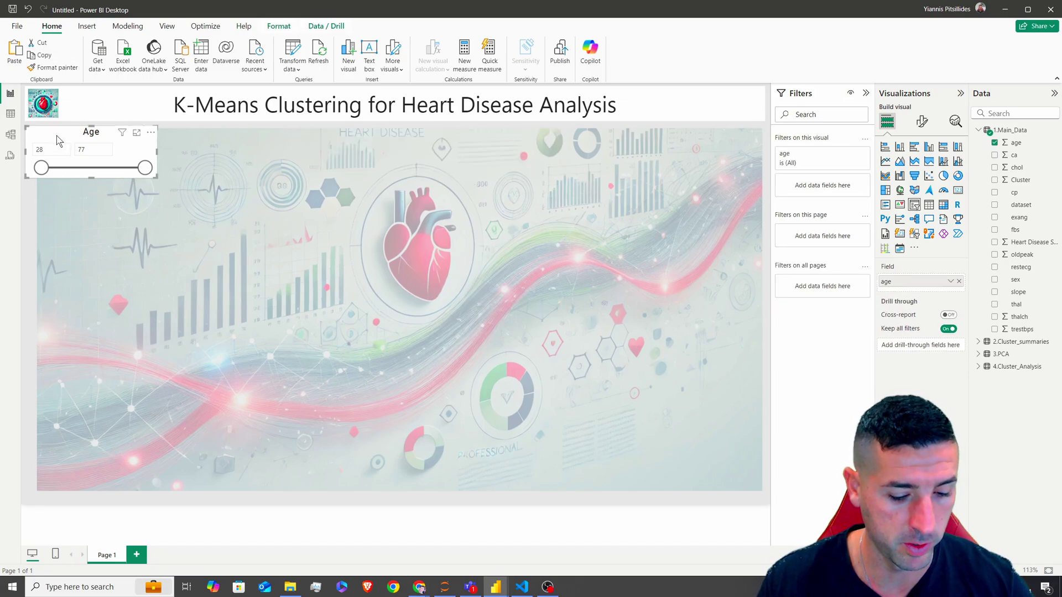
{"action": "key", "text": "ctrl+c"}
{"action": "key", "text": "ctrl+v"}
{"action": "left_click_drag", "start_coordinate": [62, 146], "coordinate": [200, 146]}
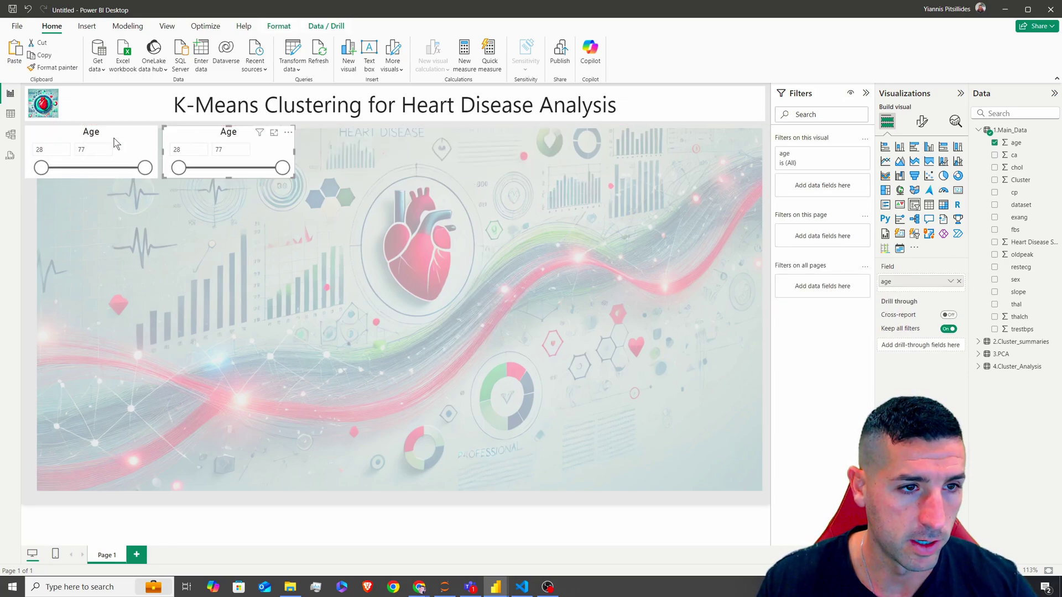
{"action": "key", "text": "ctrl+v"}
{"action": "left_click_drag", "start_coordinate": [96, 136], "coordinate": [357, 136]}
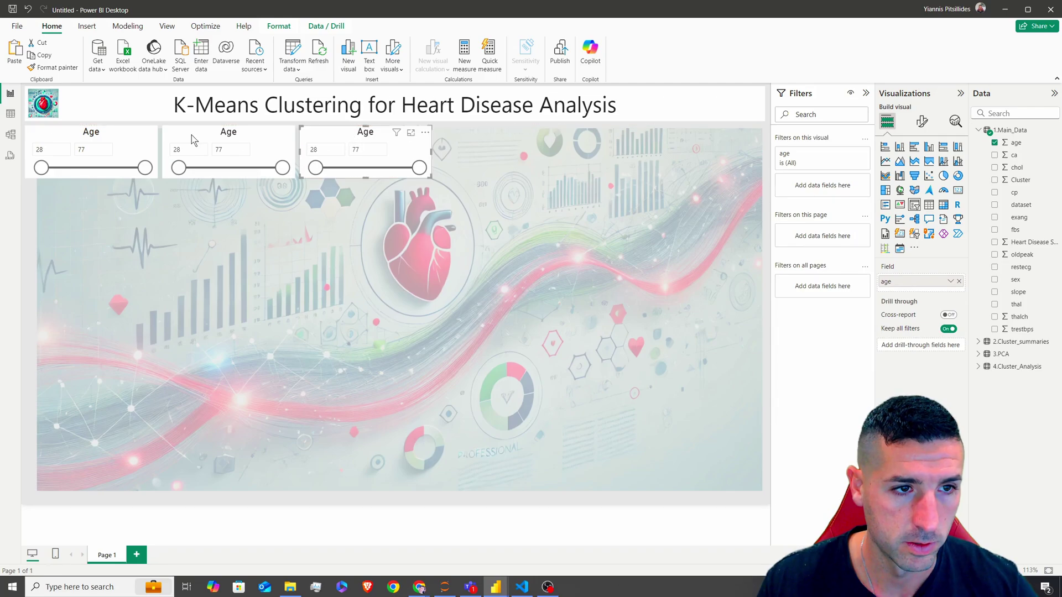
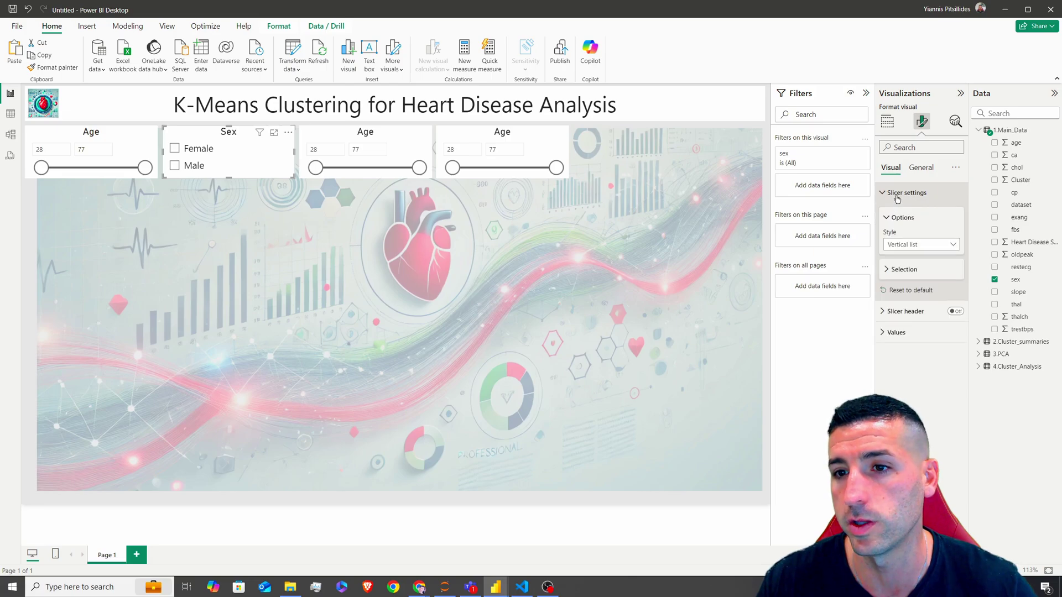
Switch the Sex slicer to the Tile style, and format its values without top and bottom borders and with a light blue border color
{"action": "left_click", "coordinate": [909, 244]}
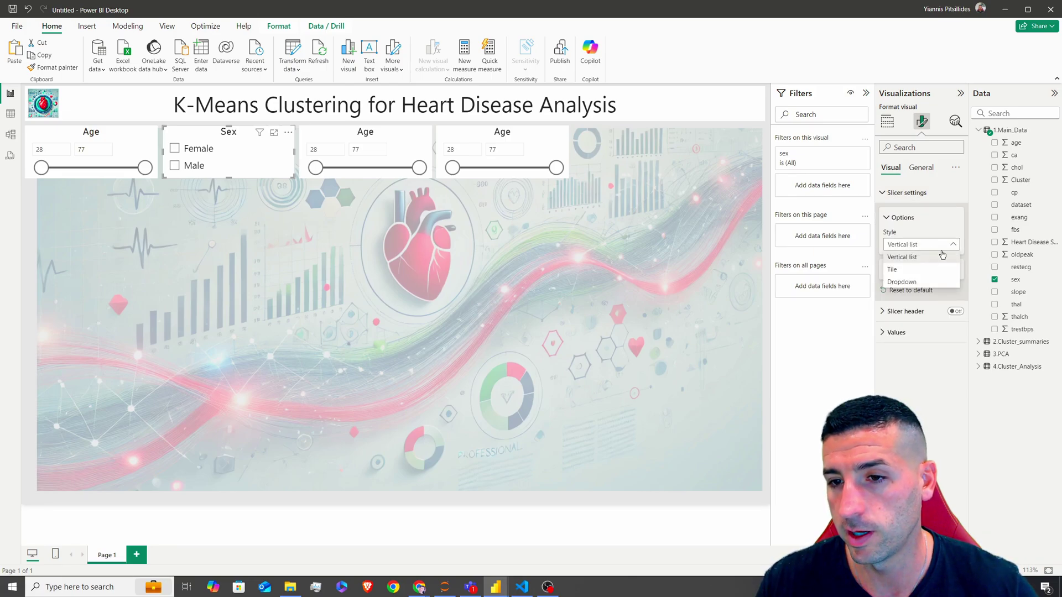
{"action": "left_click", "coordinate": [907, 271]}
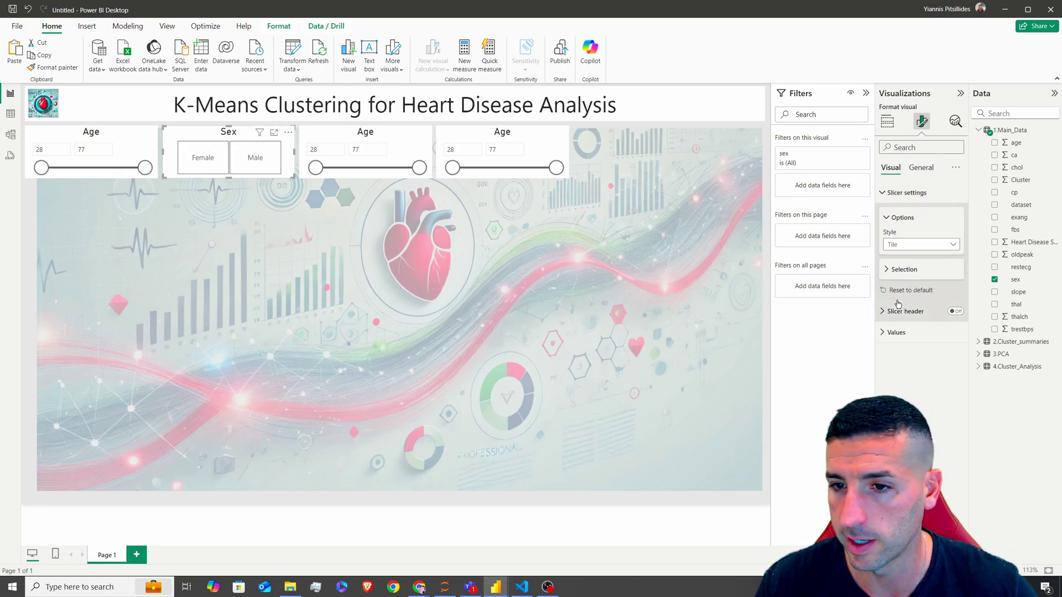
{"action": "left_click", "coordinate": [896, 333]}
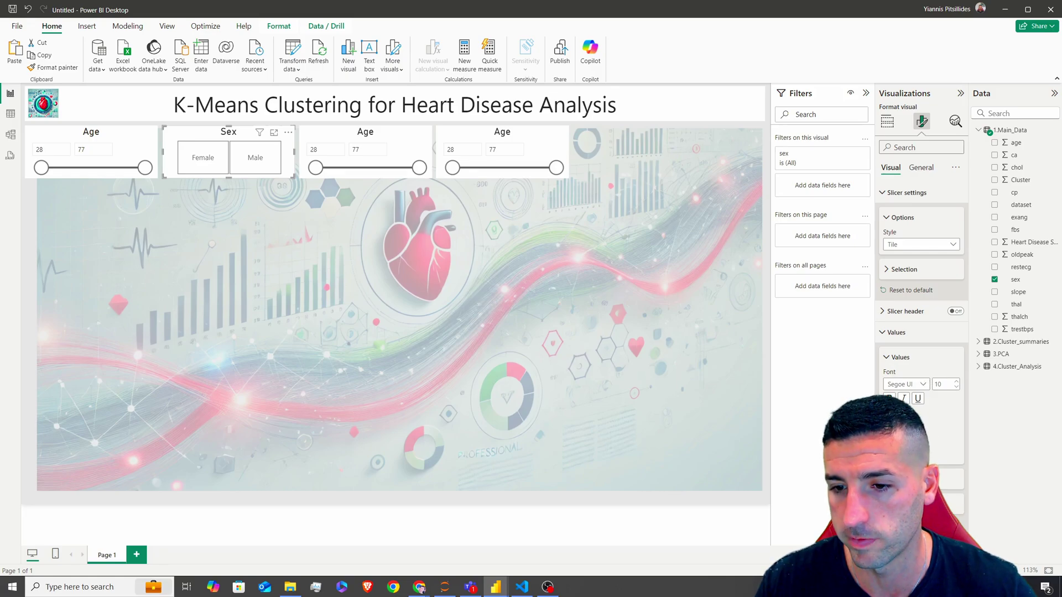
{"action": "scroll", "coordinate": [920, 276], "scroll_direction": "down", "scroll_amount": 2}
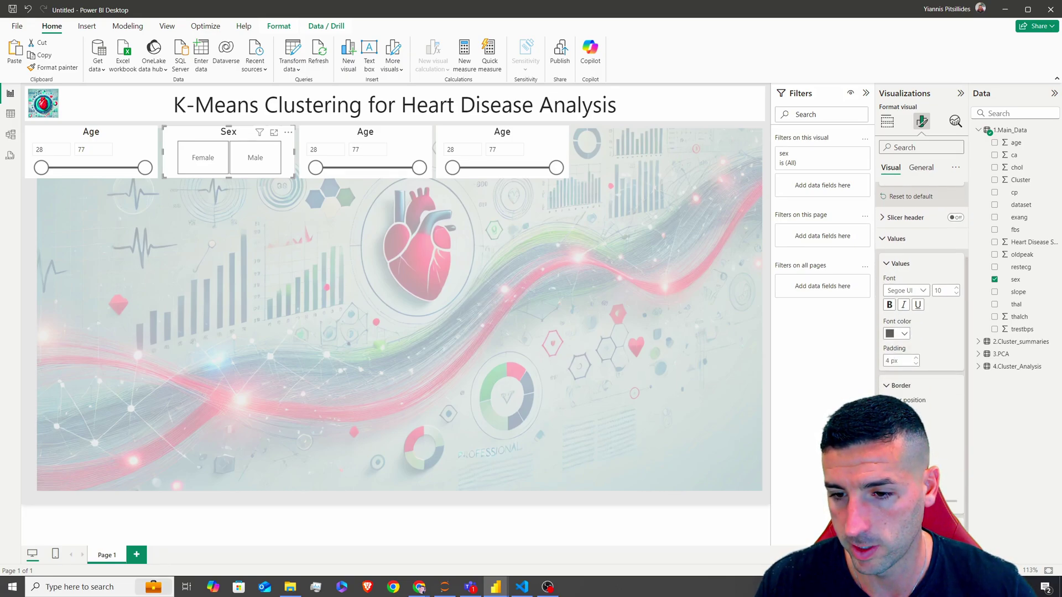
{"action": "scroll", "coordinate": [934, 434], "scroll_direction": "down", "scroll_amount": 1}
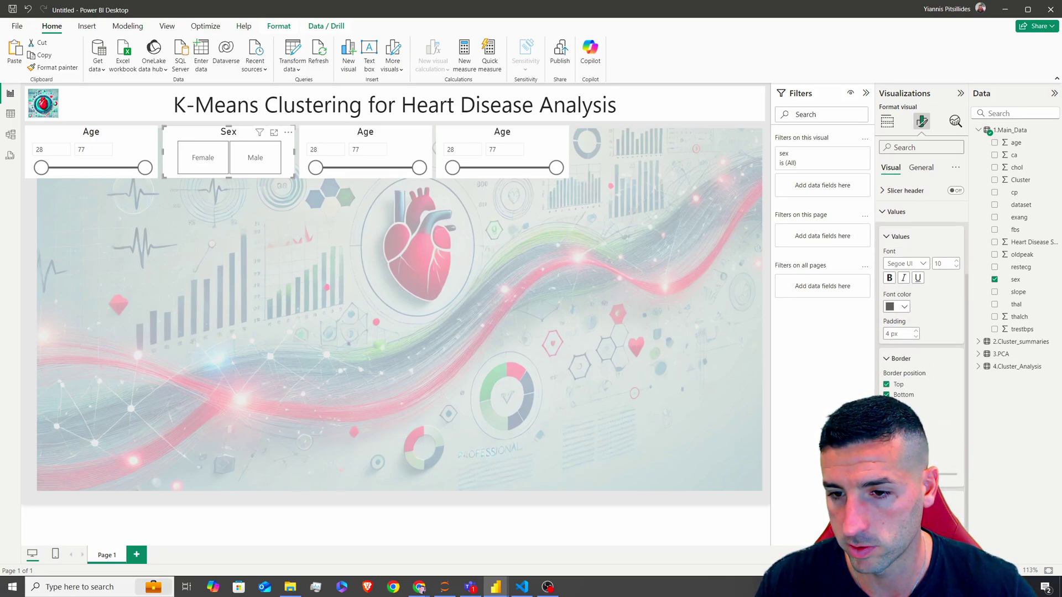
{"action": "left_click", "coordinate": [886, 385]}
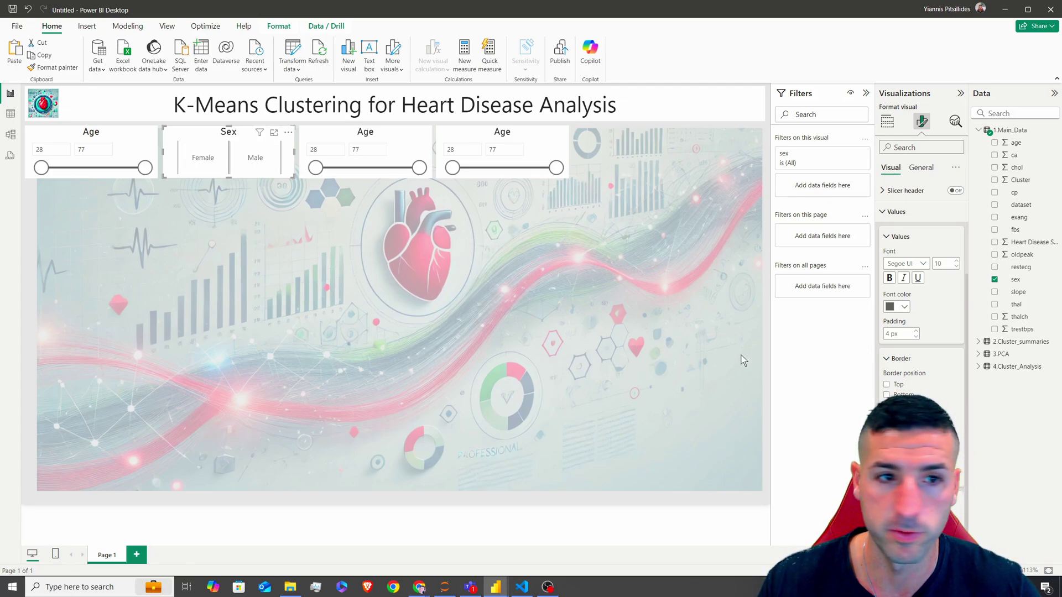
{"action": "left_click", "coordinate": [887, 394]}
{"action": "left_click", "coordinate": [896, 443]}
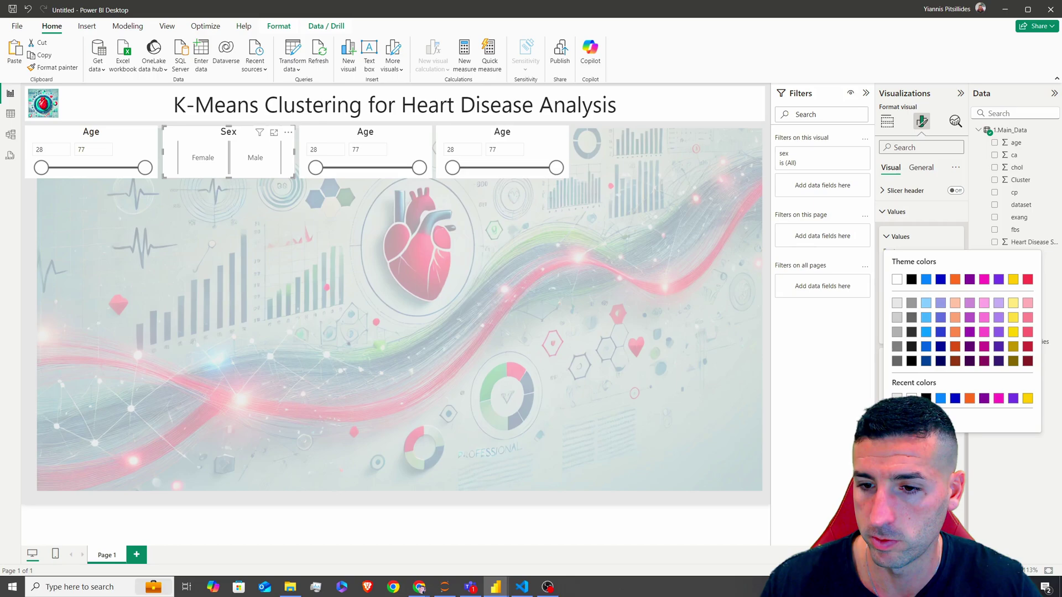
{"action": "left_click", "coordinate": [931, 304]}
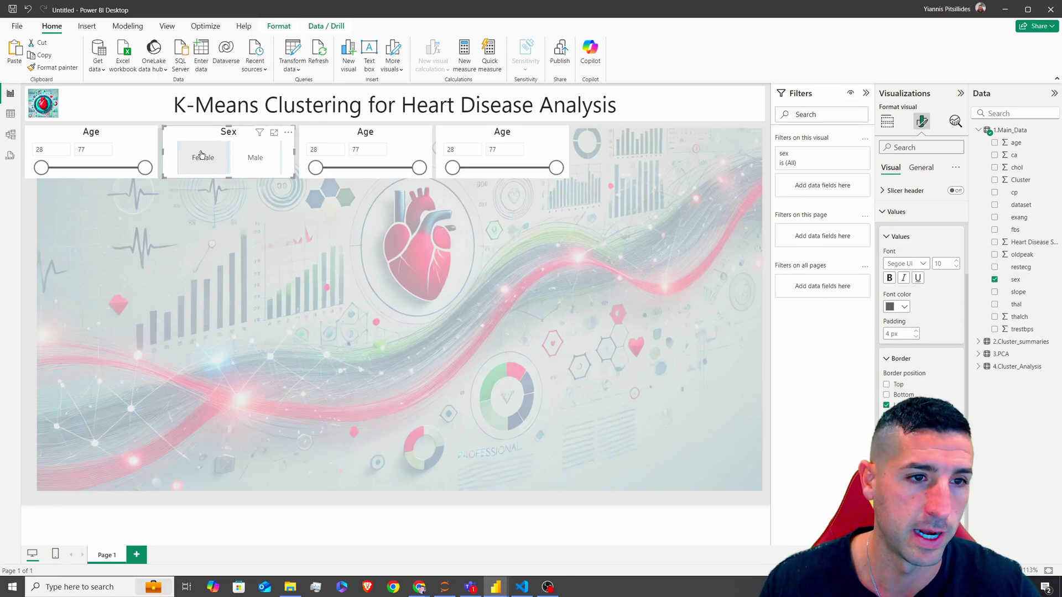
Replace the age field with chol from 1.Main_Data in the third slicer of the row
{"action": "left_click", "coordinate": [368, 138]}
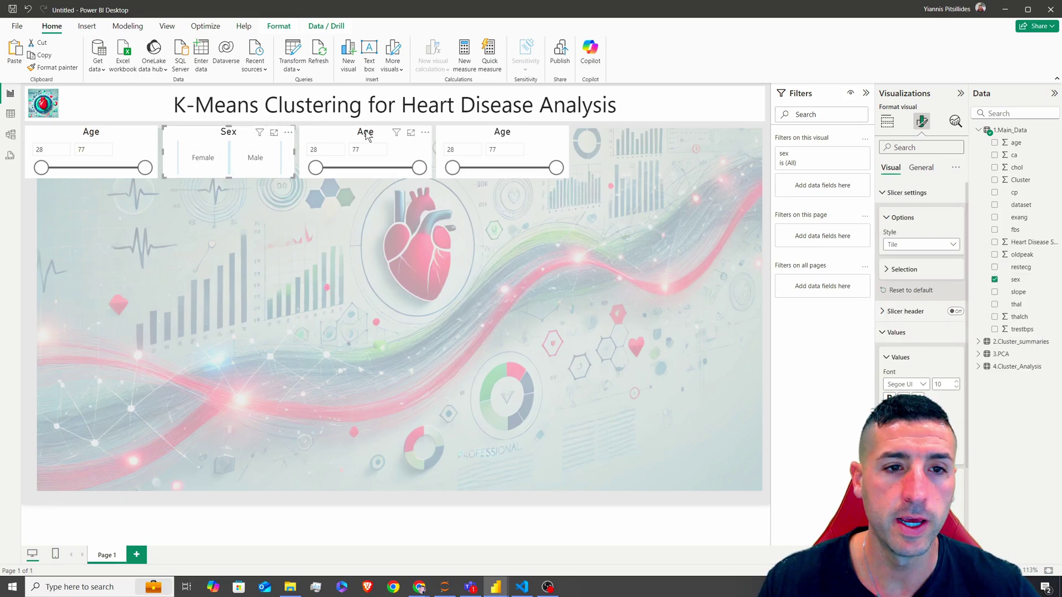
{"action": "left_click", "coordinate": [891, 192]}
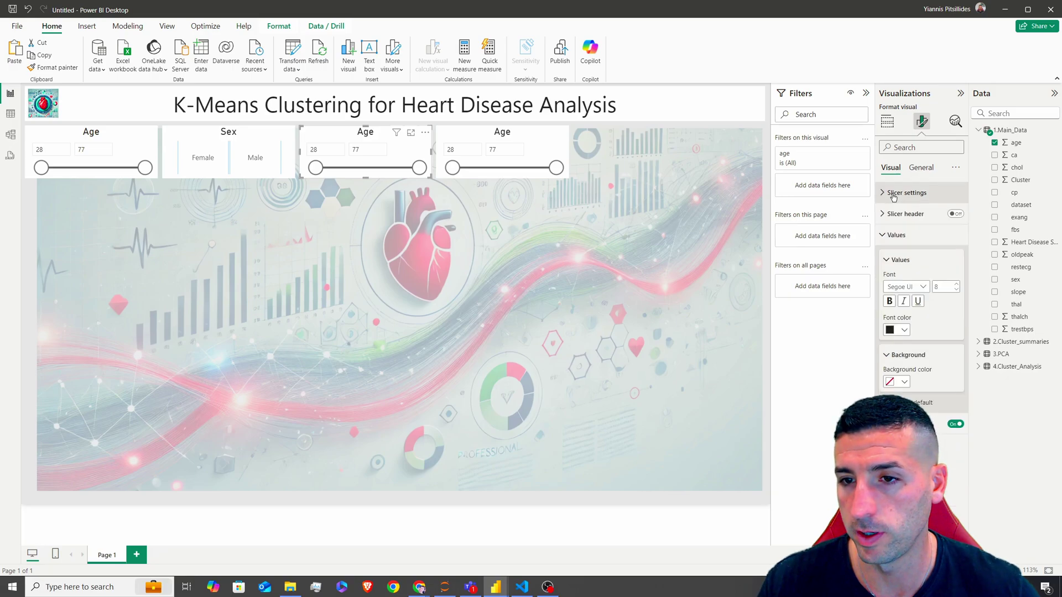
{"action": "left_click", "coordinate": [891, 235]}
{"action": "left_click", "coordinate": [887, 124]}
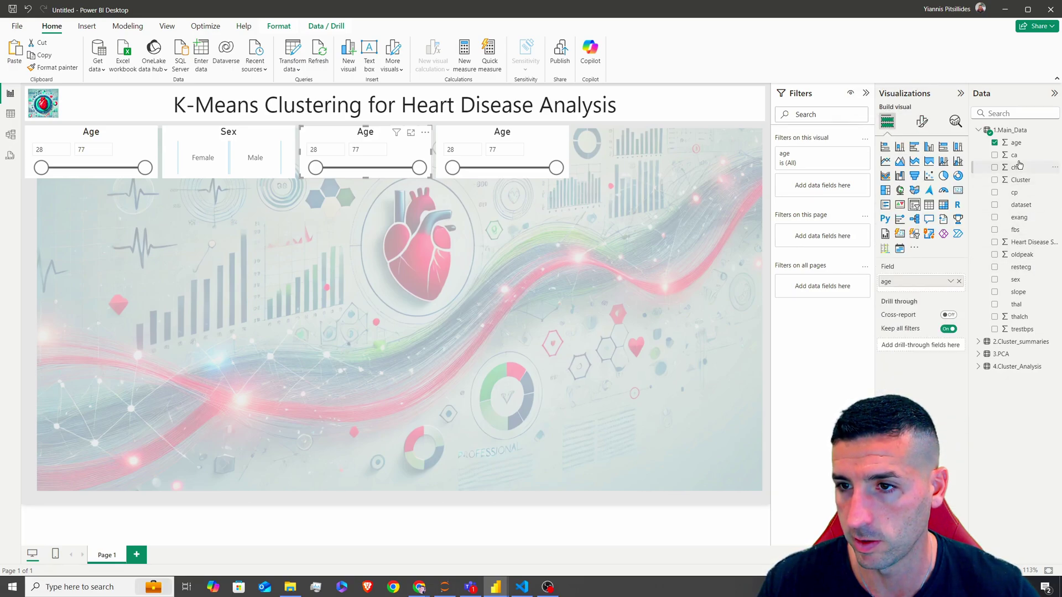
{"action": "left_click_drag", "start_coordinate": [1023, 170], "coordinate": [942, 282]}
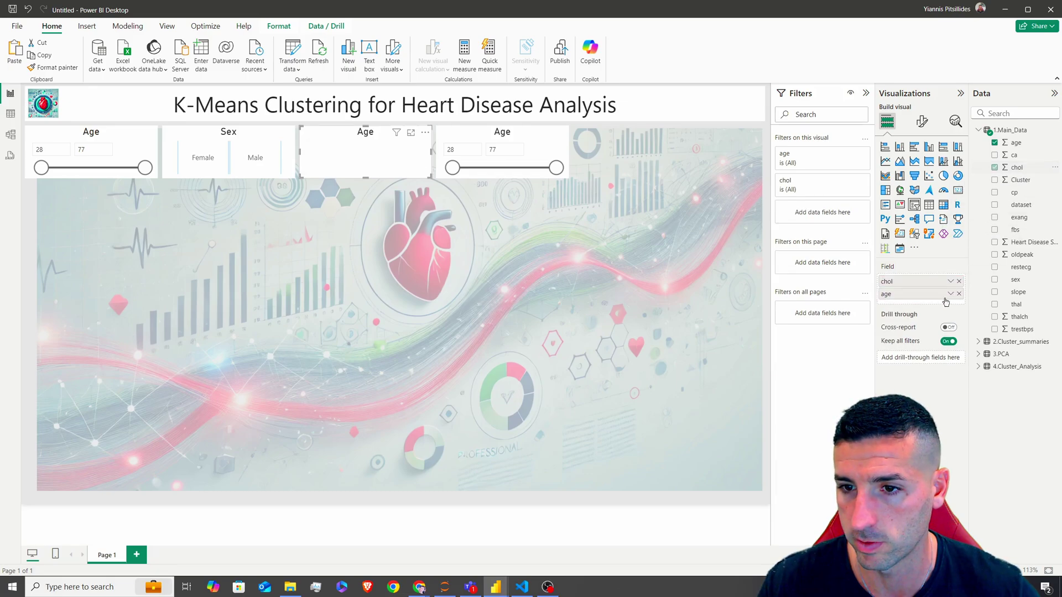
{"action": "left_click", "coordinate": [959, 294]}
Change the title of the chol slicer to Cholisterol
{"action": "left_click", "coordinate": [921, 121]}
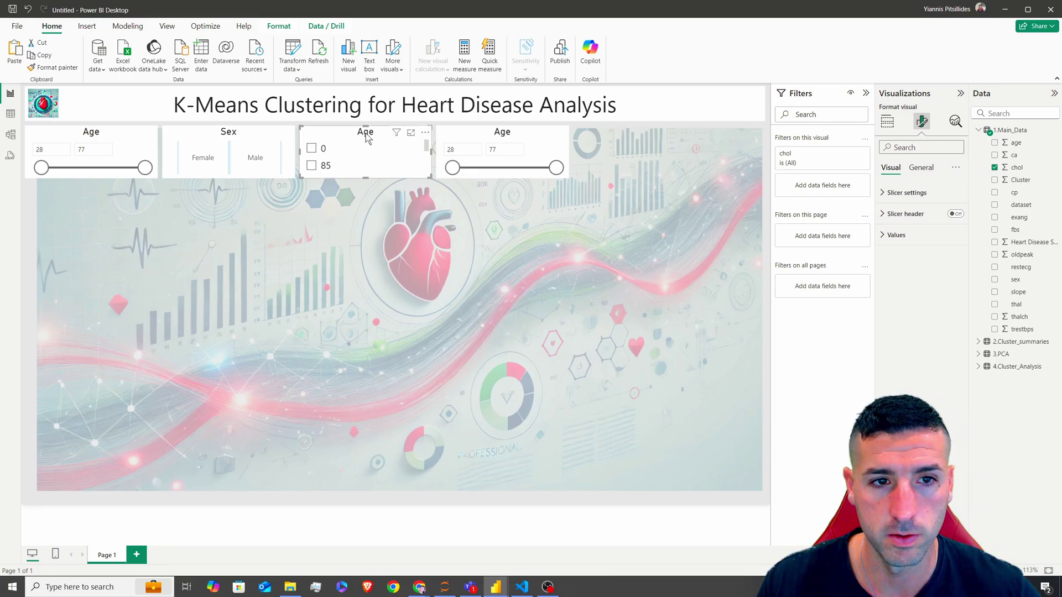
{"action": "left_click", "coordinate": [921, 168]}
{"action": "left_click", "coordinate": [893, 213]}
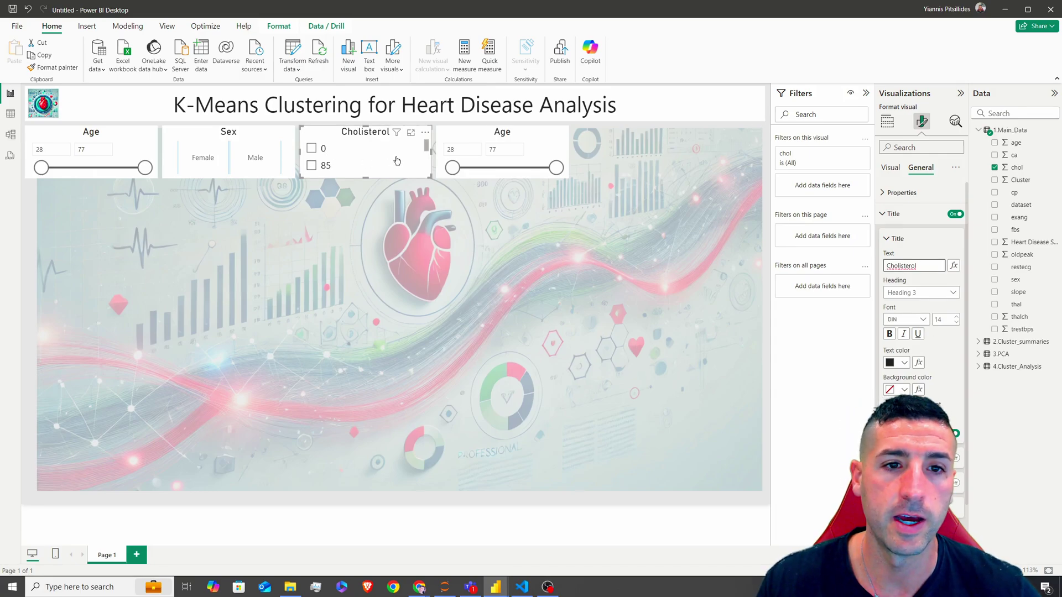
Set the style of the Cholisterol slicer to Between
{"action": "scroll", "coordinate": [361, 153], "scroll_direction": "up", "scroll_amount": 5}
{"action": "left_click", "coordinate": [890, 167]}
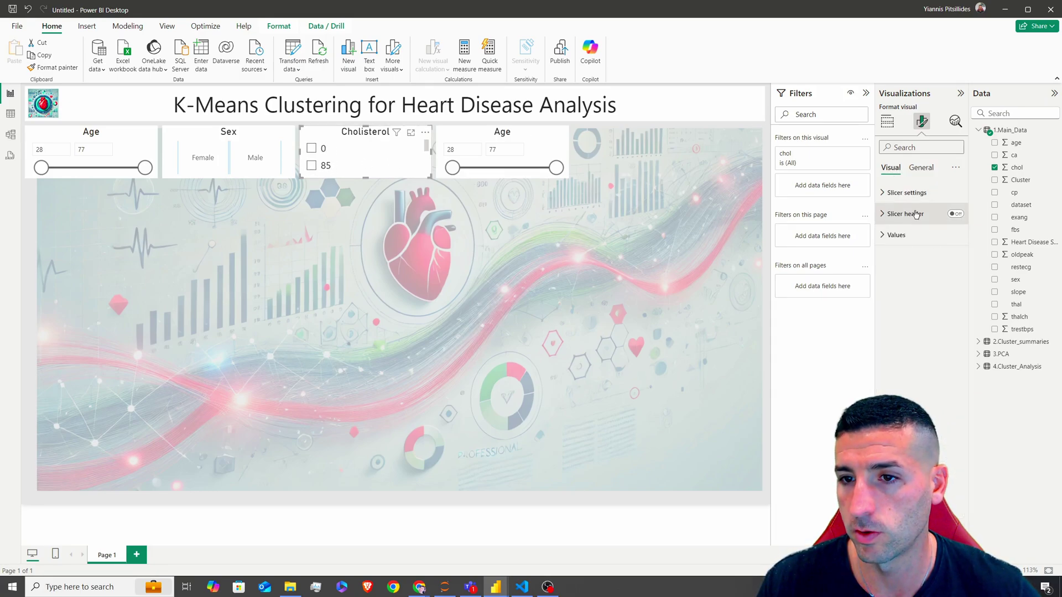
{"action": "left_click", "coordinate": [906, 193]}
{"action": "left_click", "coordinate": [937, 246]}
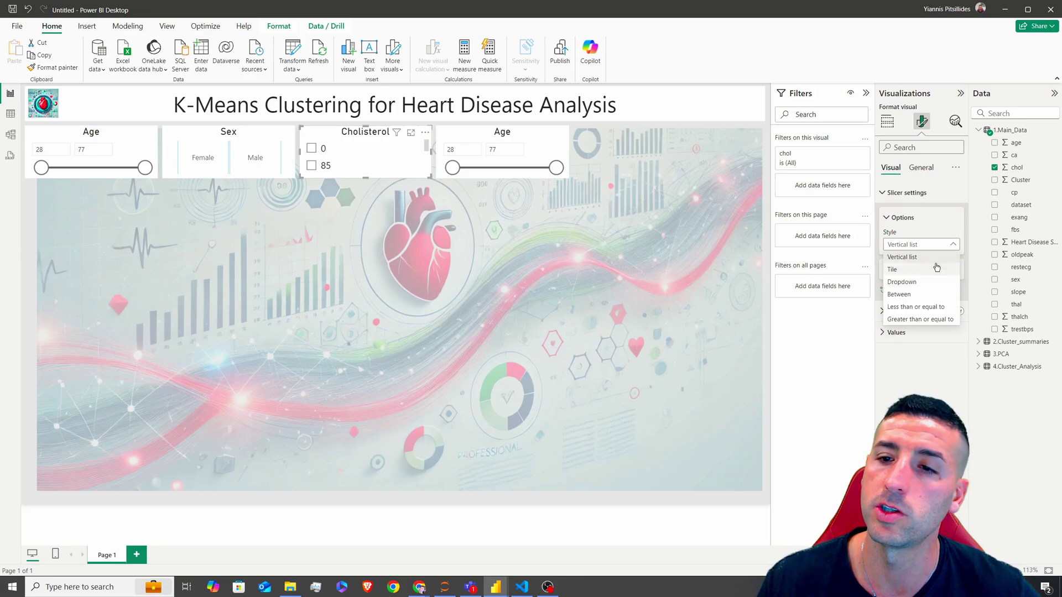
{"action": "left_click", "coordinate": [900, 294]}
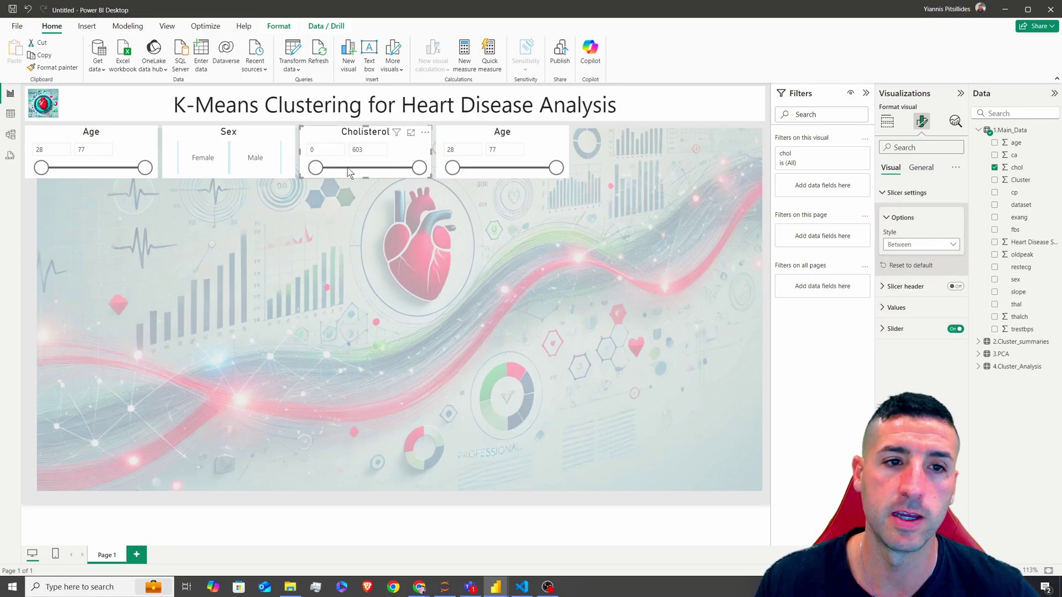
Replace the age field with cp from 1.Main_Data in the fourth slicer and set its style to Tile
{"action": "left_click", "coordinate": [521, 133]}
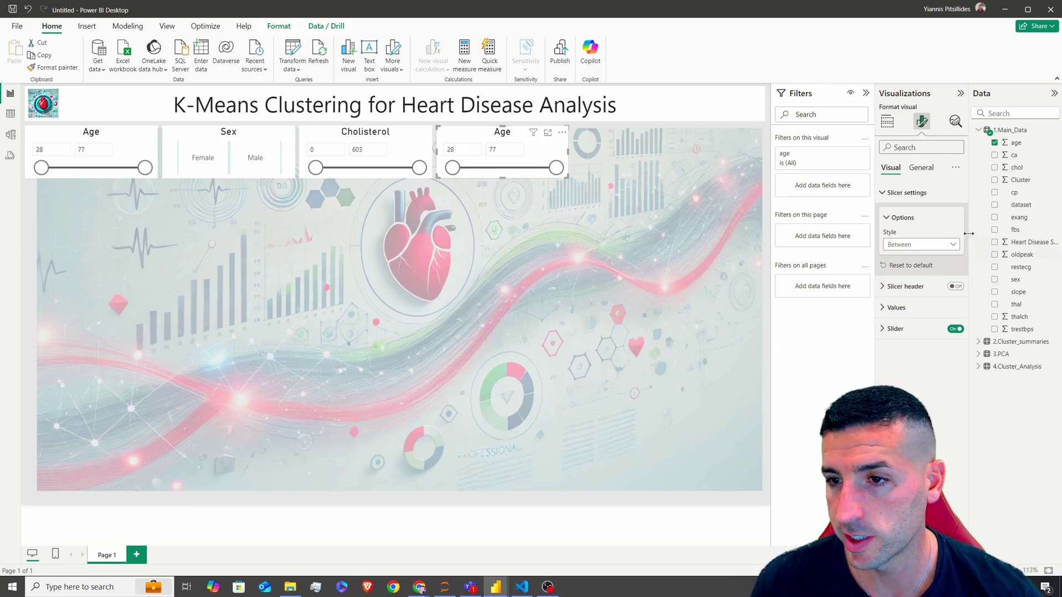
{"action": "left_click", "coordinate": [887, 121]}
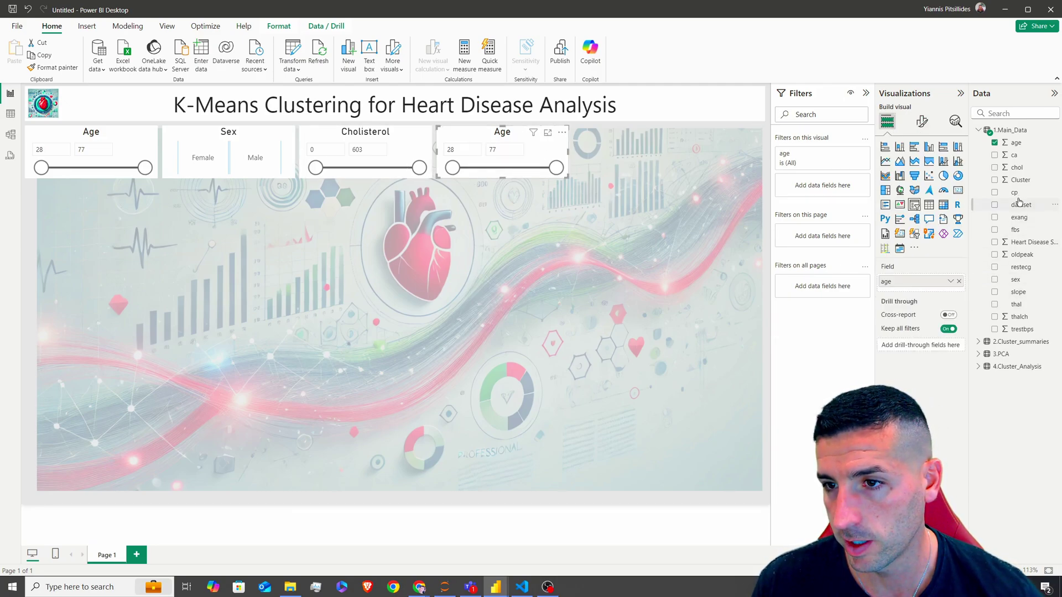
{"action": "left_click_drag", "start_coordinate": [926, 281], "coordinate": [924, 282]}
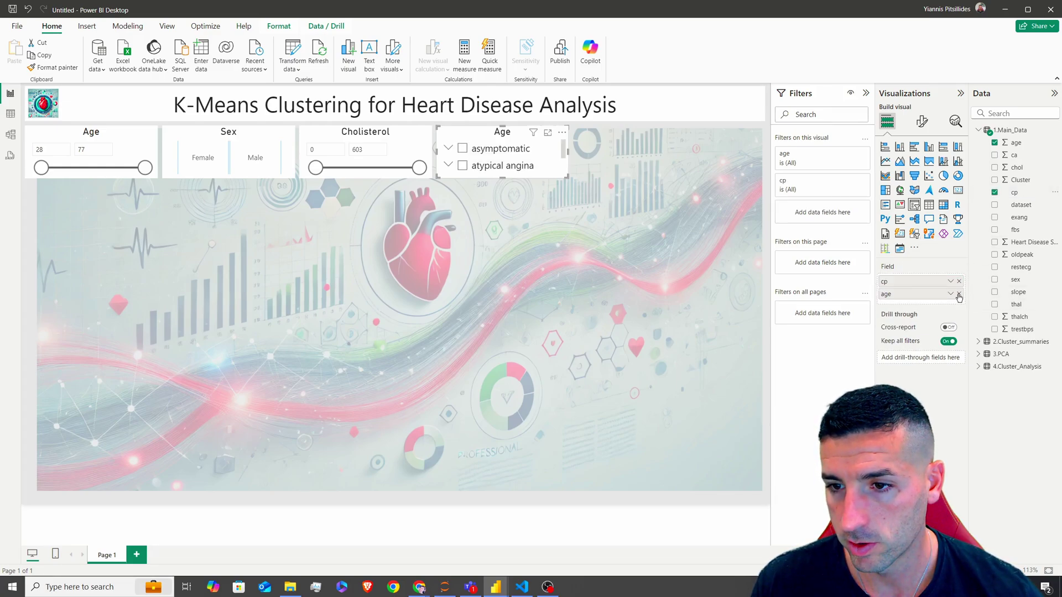
{"action": "left_click", "coordinate": [921, 121]}
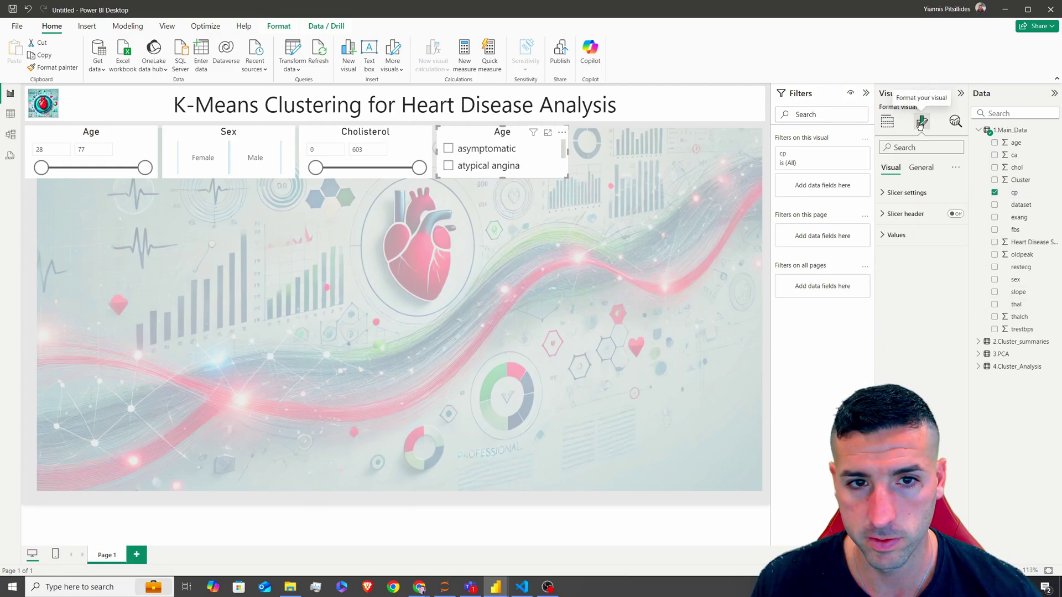
{"action": "left_click", "coordinate": [906, 192]}
{"action": "left_click", "coordinate": [902, 244]}
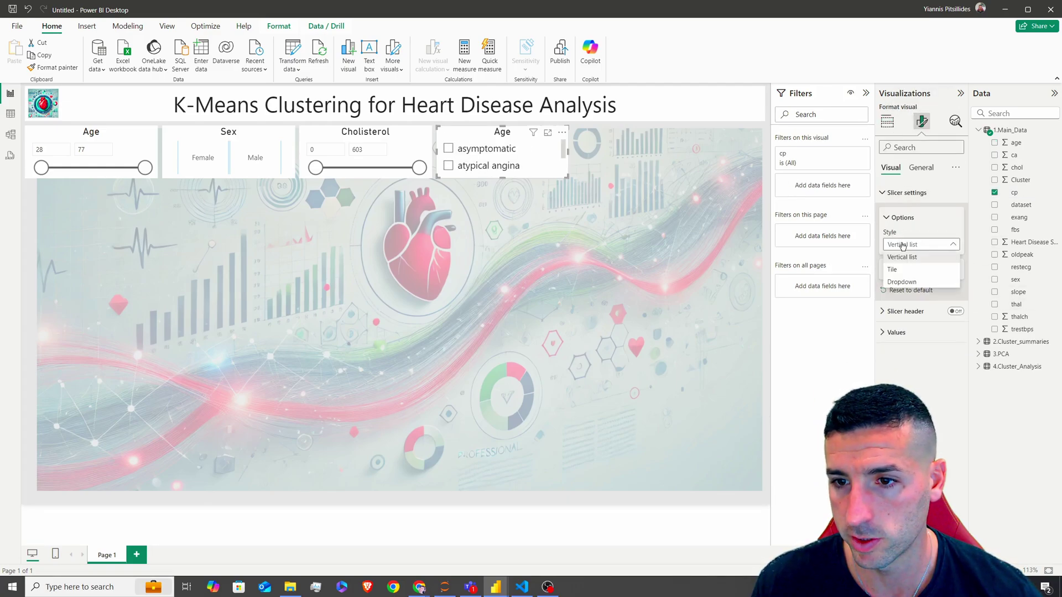
{"action": "left_click", "coordinate": [913, 269]}
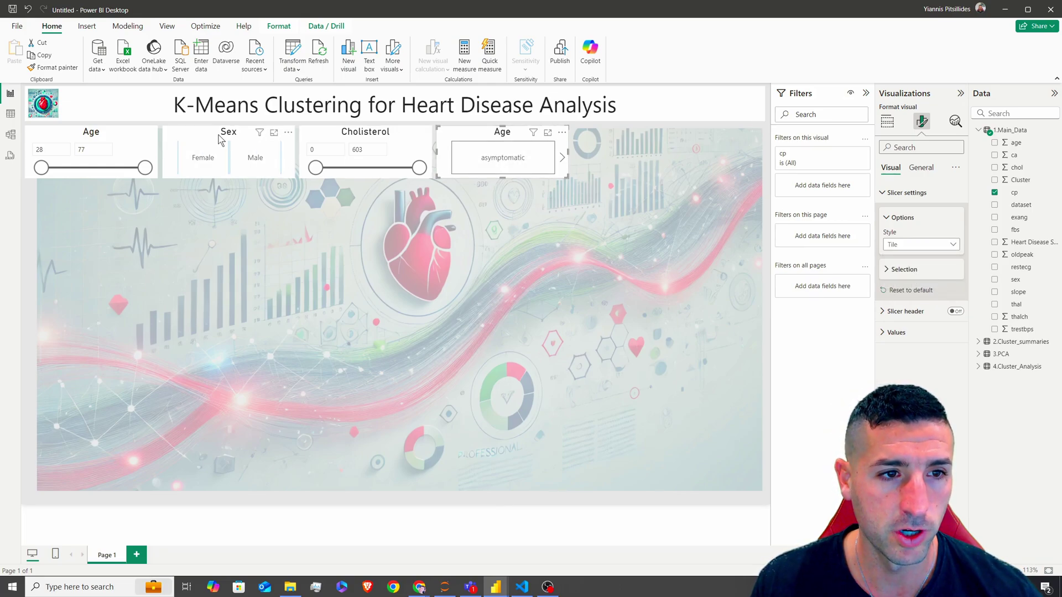
Replace the fourth slicer in the row with a copy of the Sex slicer
{"action": "left_click_drag", "start_coordinate": [219, 140], "coordinate": [501, 195]}
{"action": "left_click", "coordinate": [505, 145]}
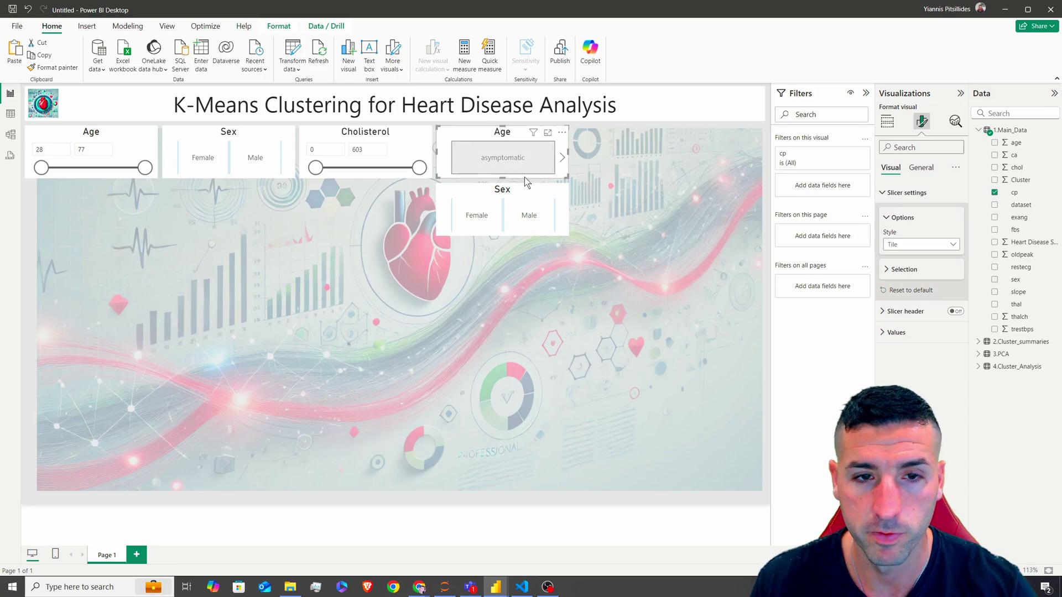
{"action": "key", "text": "Delete"}
{"action": "left_click_drag", "start_coordinate": [489, 193], "coordinate": [489, 135]}
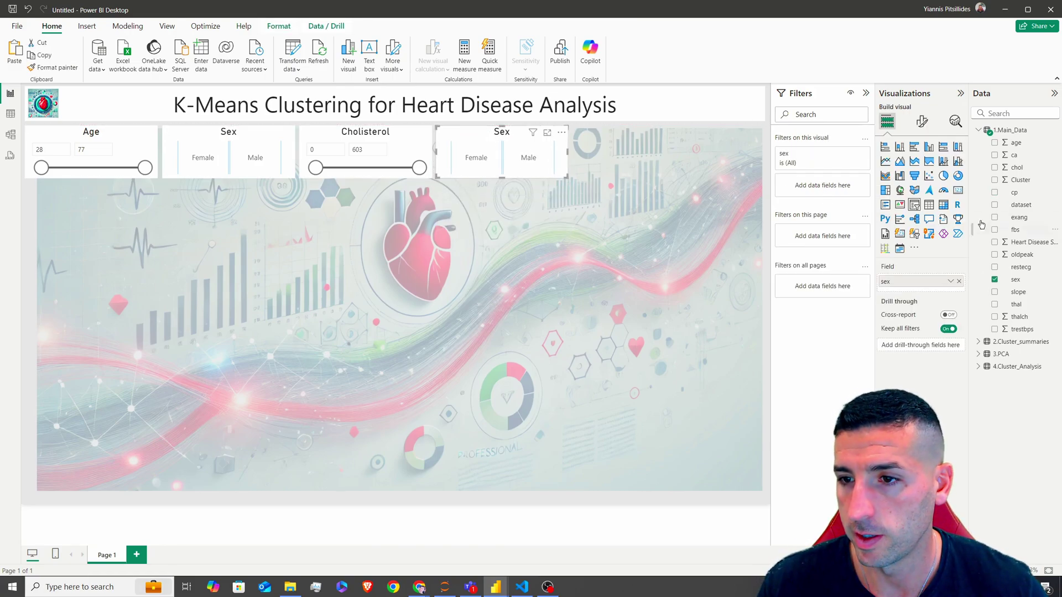
Swap the sex field for cp from 1.Main_Data in the copied slicer and change its title to Chess Pain Type
{"action": "left_click_drag", "start_coordinate": [934, 281], "coordinate": [933, 281]}
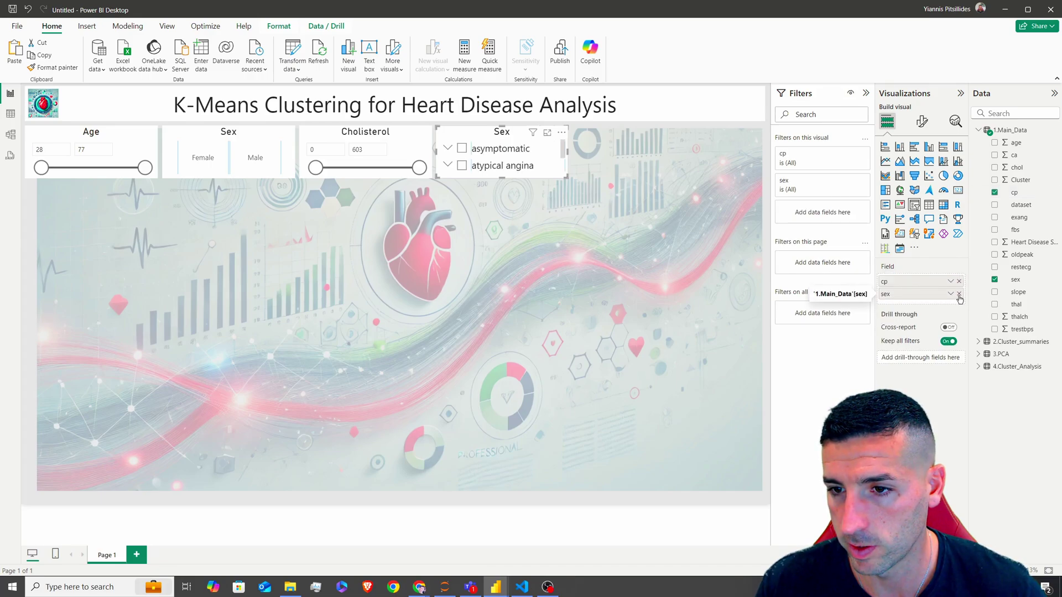
{"action": "left_click", "coordinate": [921, 123]}
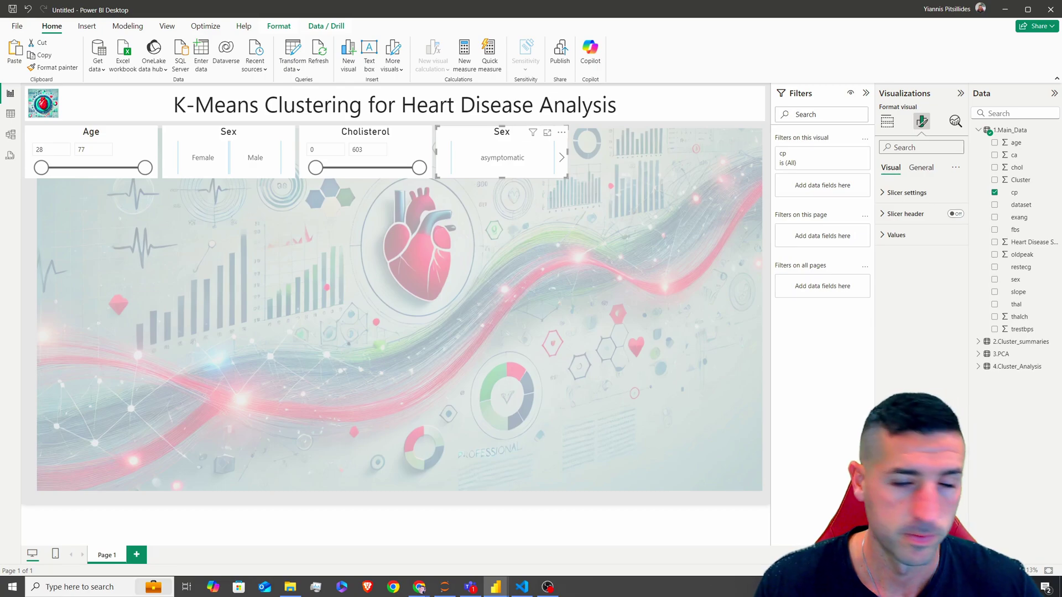
{"action": "left_click", "coordinate": [916, 168]}
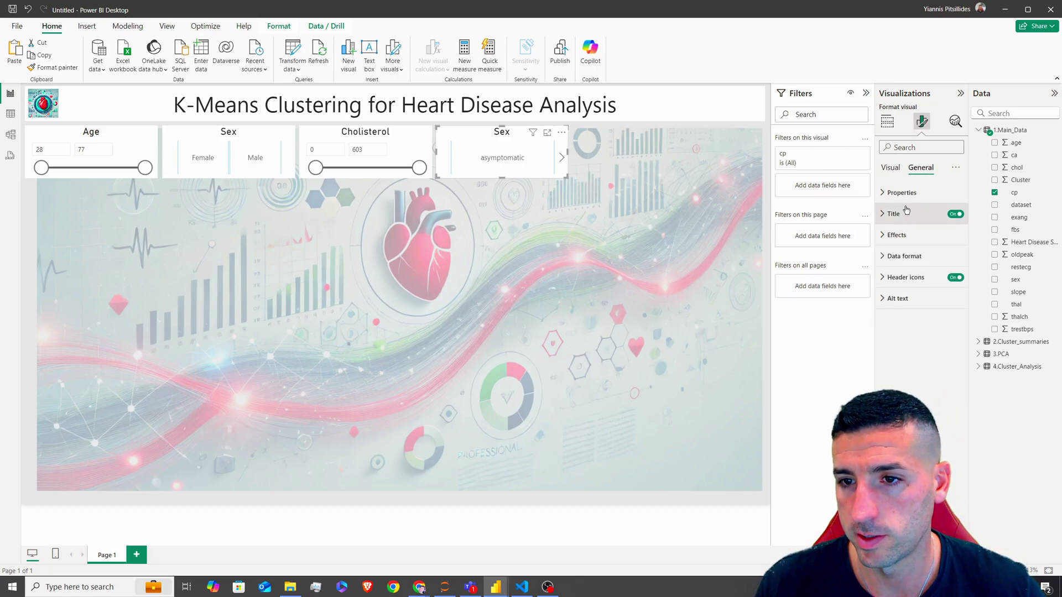
{"action": "left_click", "coordinate": [893, 214]}
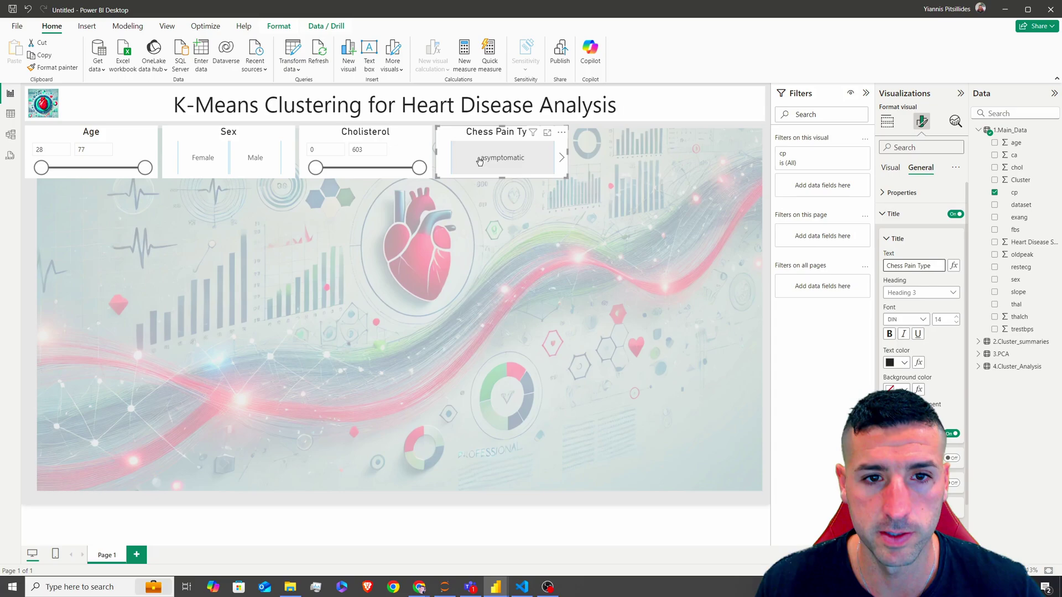
Set the style of the Chess Pain Type slicer to Dropdown
{"action": "left_click", "coordinate": [890, 168]}
{"action": "left_click", "coordinate": [907, 193]}
{"action": "left_click", "coordinate": [918, 245]}
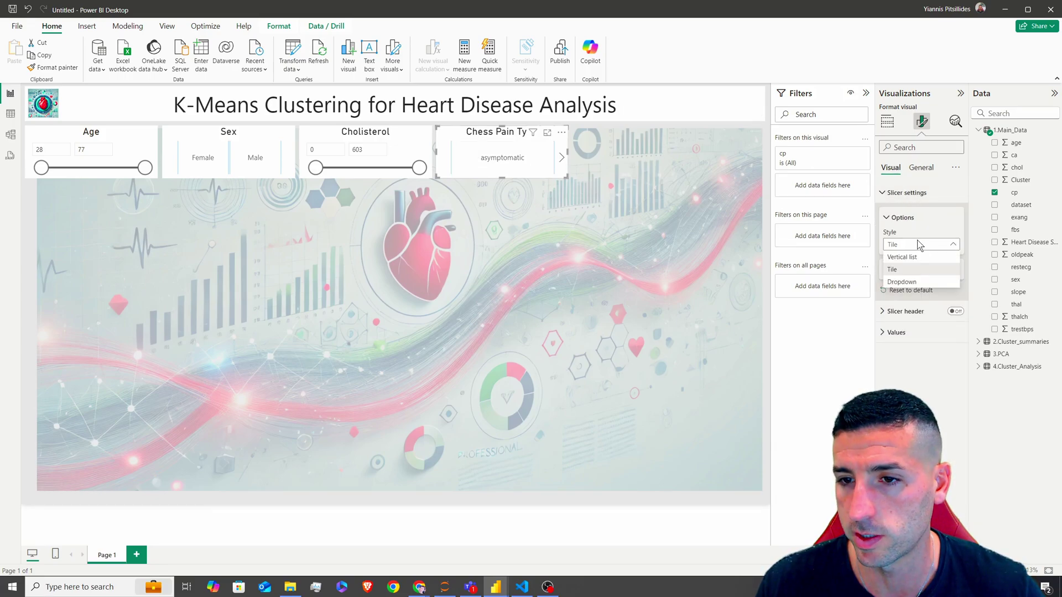
{"action": "left_click", "coordinate": [901, 282]}
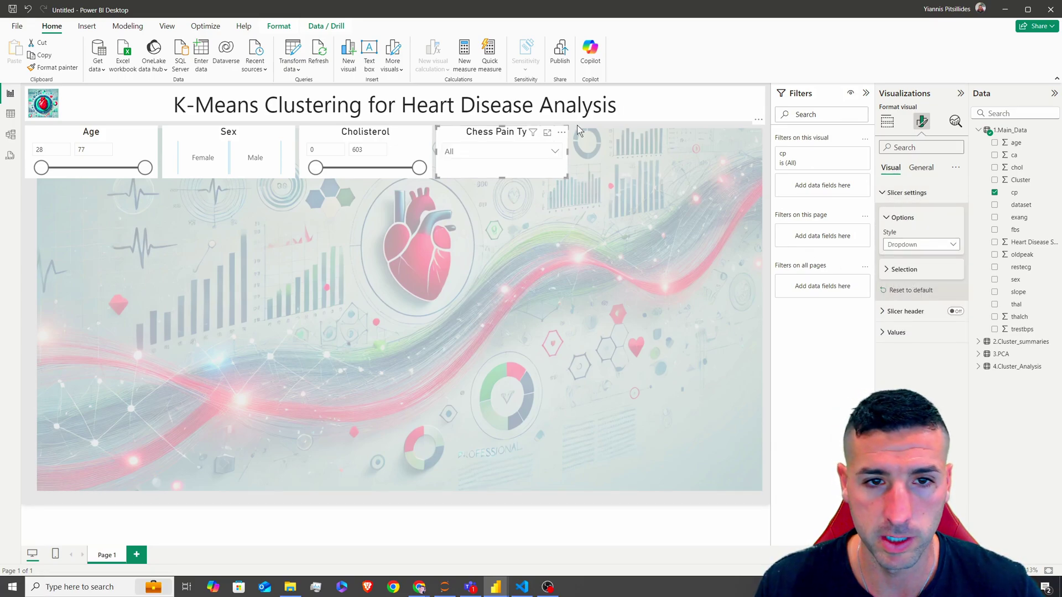
{"action": "left_click", "coordinate": [514, 151]}
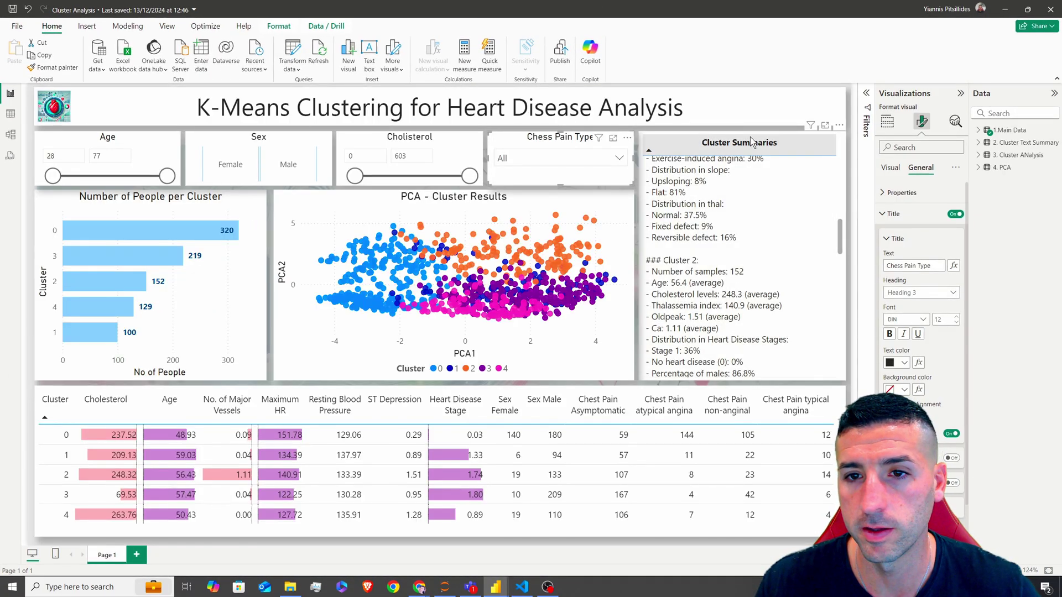
Add an empty table visual beside the Chess Pain Type slicer, modelled on the Cluster Analysis report, and enlarge it to the page's right edge
{"action": "left_click", "coordinate": [750, 140]}
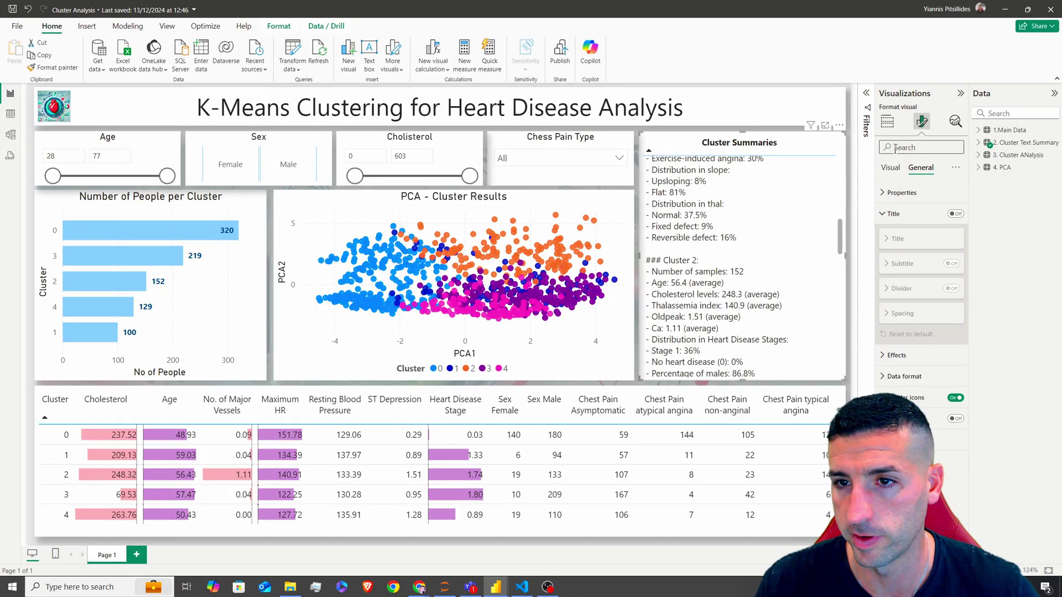
{"action": "left_click", "coordinate": [886, 121]}
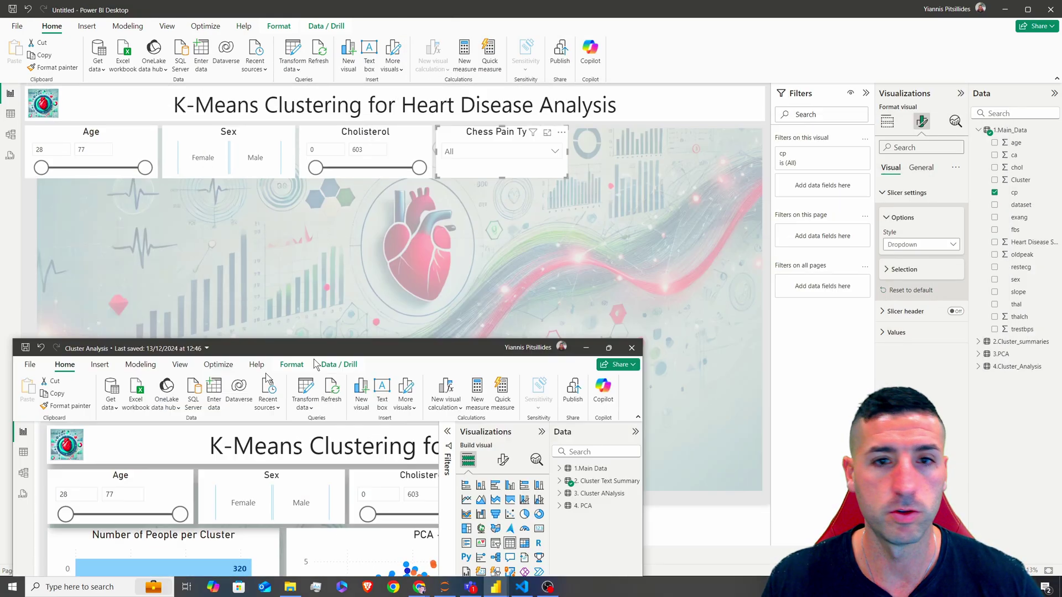
{"action": "left_click", "coordinate": [758, 516]}
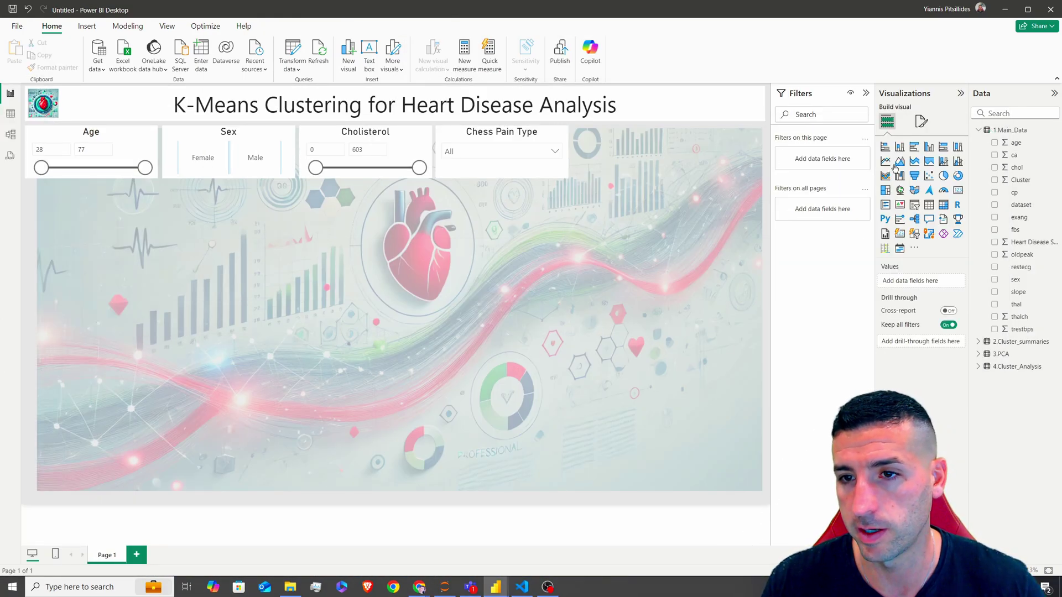
{"action": "left_click", "coordinate": [931, 206]}
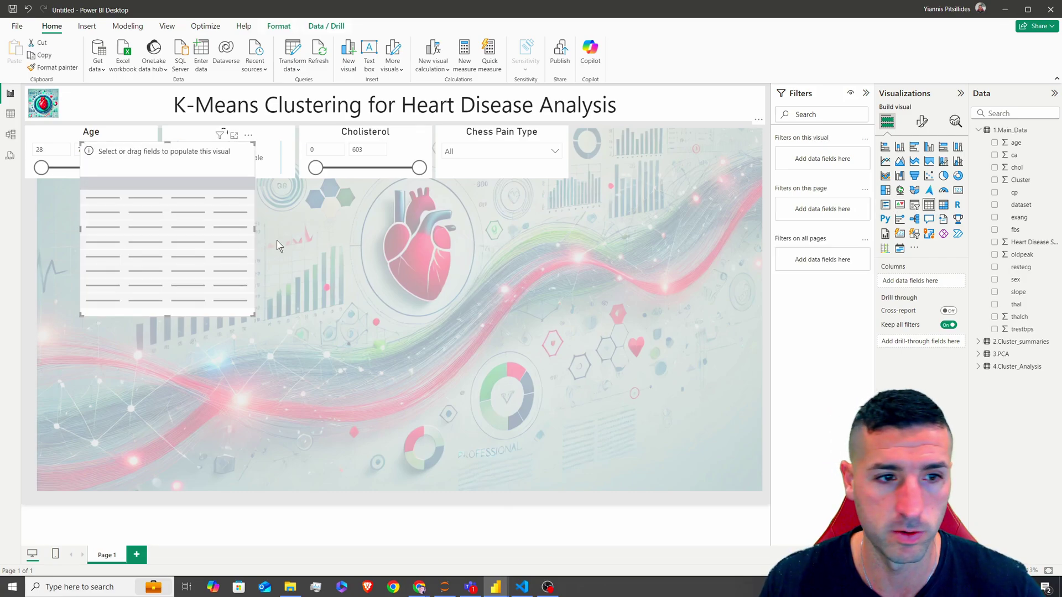
{"action": "left_click_drag", "start_coordinate": [189, 160], "coordinate": [681, 139]}
{"action": "left_click_drag", "start_coordinate": [743, 298], "coordinate": [759, 375]}
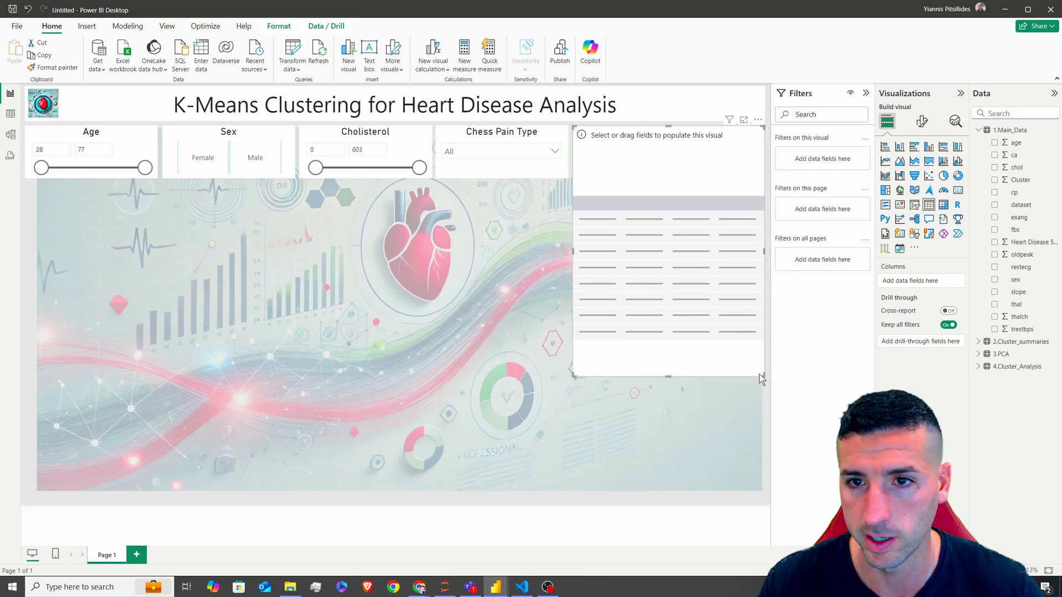
Fill the new table with Column1 from 2.Cluster_summaries and look through the summary text
{"action": "left_click", "coordinate": [980, 130]}
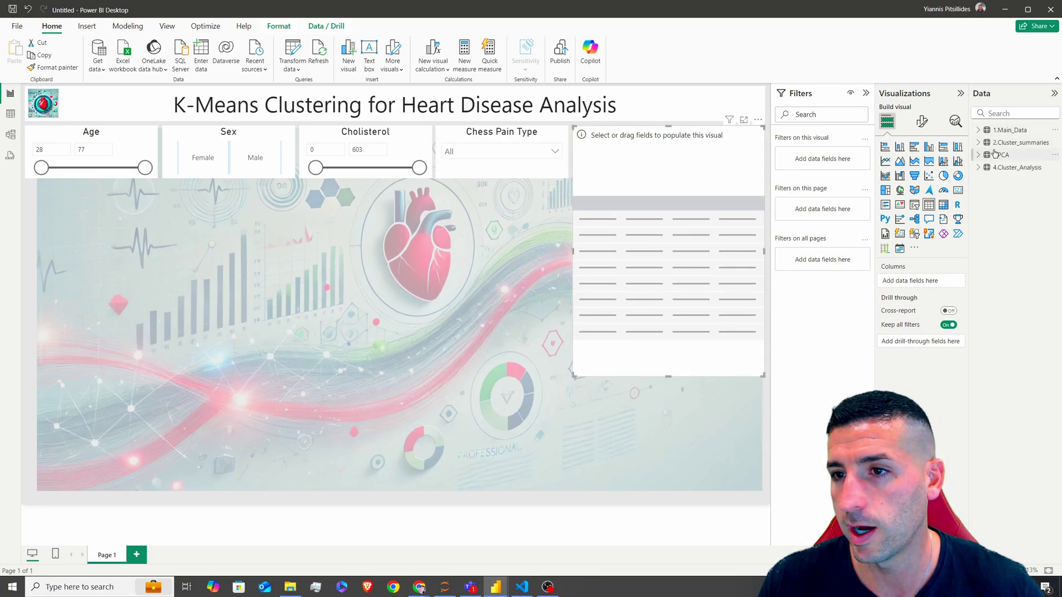
{"action": "left_click", "coordinate": [979, 142]}
{"action": "left_click", "coordinate": [1011, 156]}
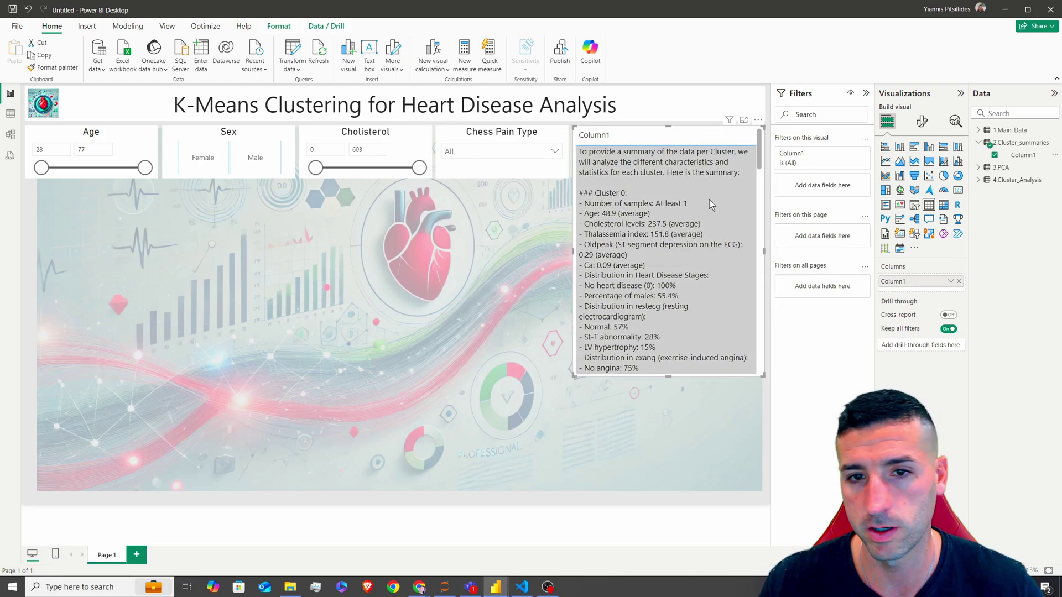
{"action": "scroll", "coordinate": [709, 200], "scroll_direction": "down", "scroll_amount": 15}
{"action": "scroll", "coordinate": [708, 242], "scroll_direction": "up", "scroll_amount": 15}
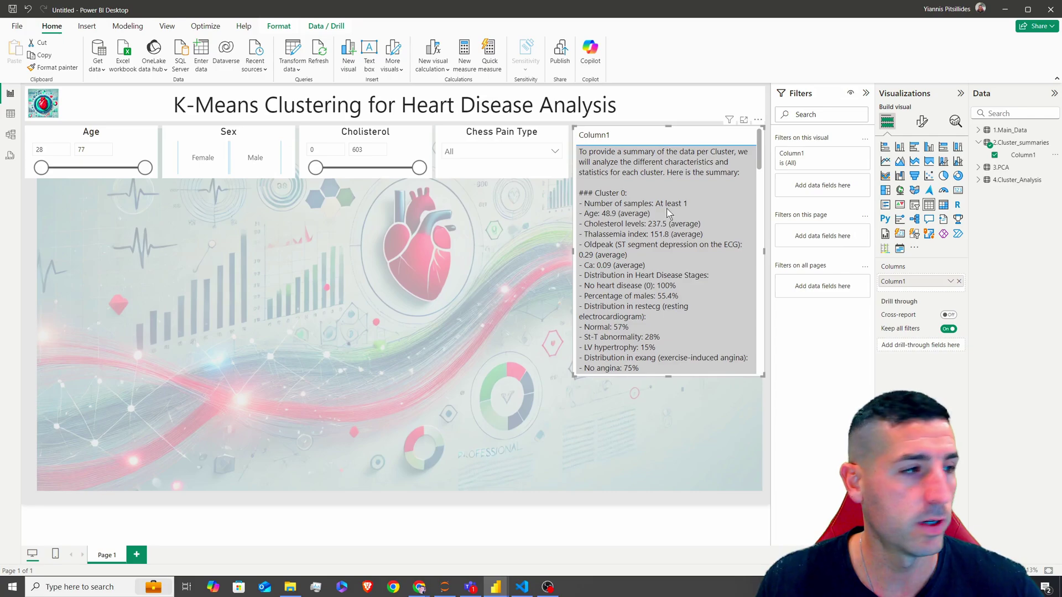
{"action": "left_click", "coordinate": [921, 121]}
{"action": "left_click", "coordinate": [920, 167]}
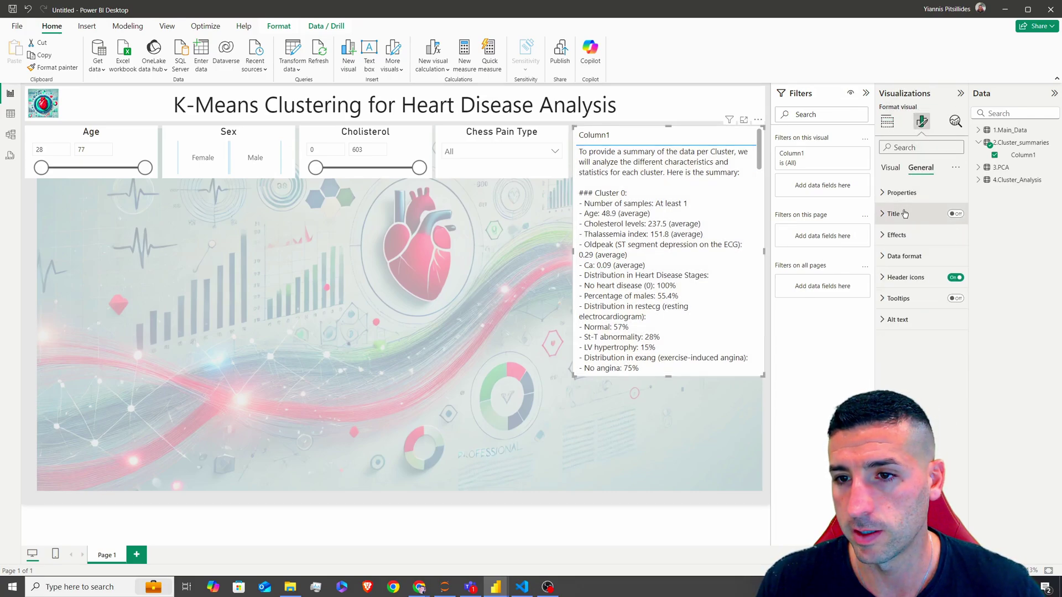
{"action": "left_click", "coordinate": [896, 217]}
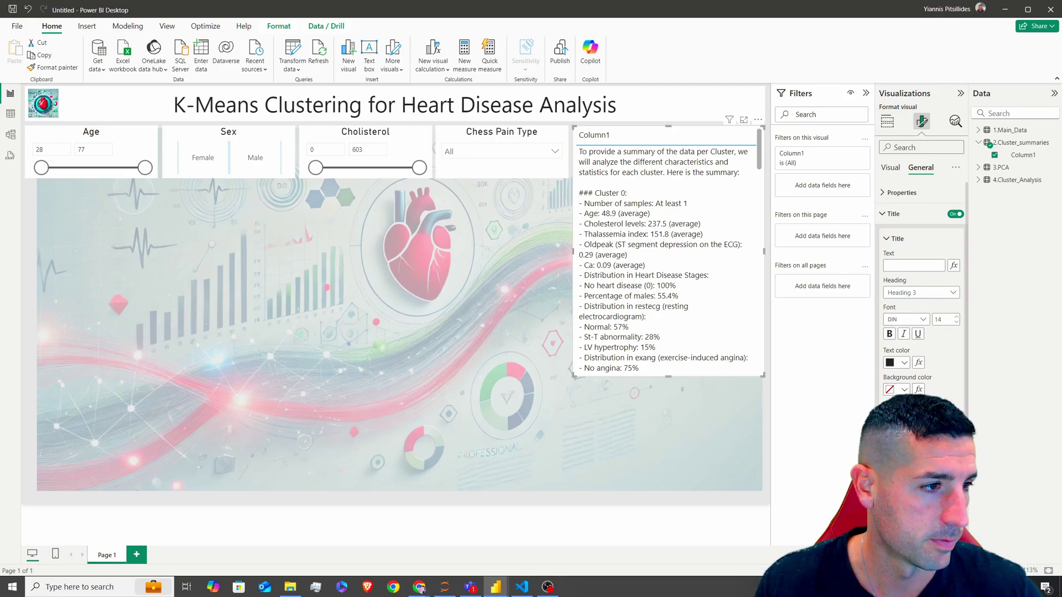
{"action": "left_click", "coordinate": [955, 214]}
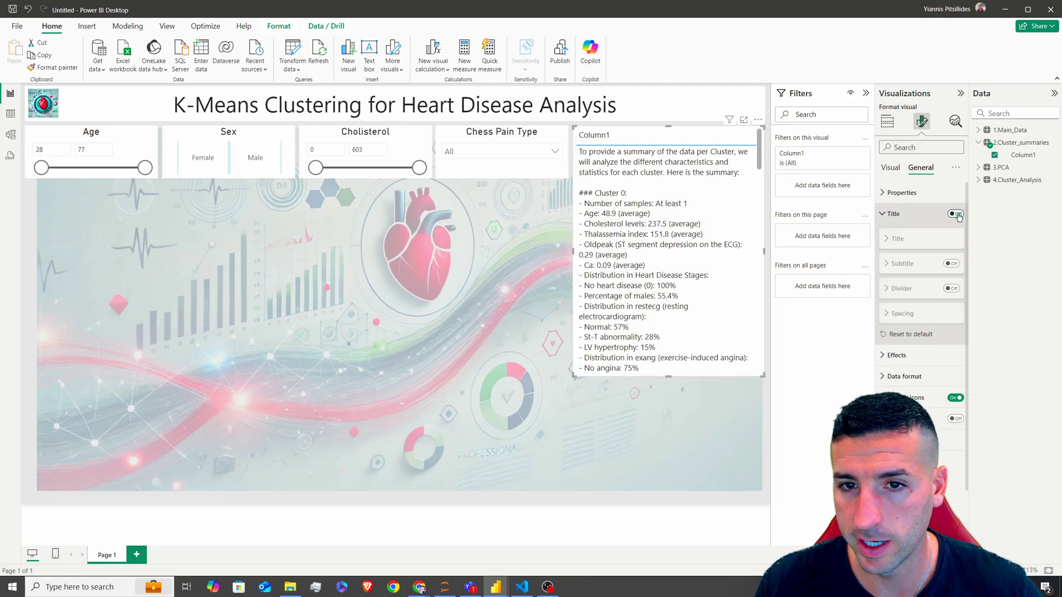
Rename the table's Column1 field to Cluster Summaries for this visual
{"action": "left_click", "coordinate": [887, 121]}
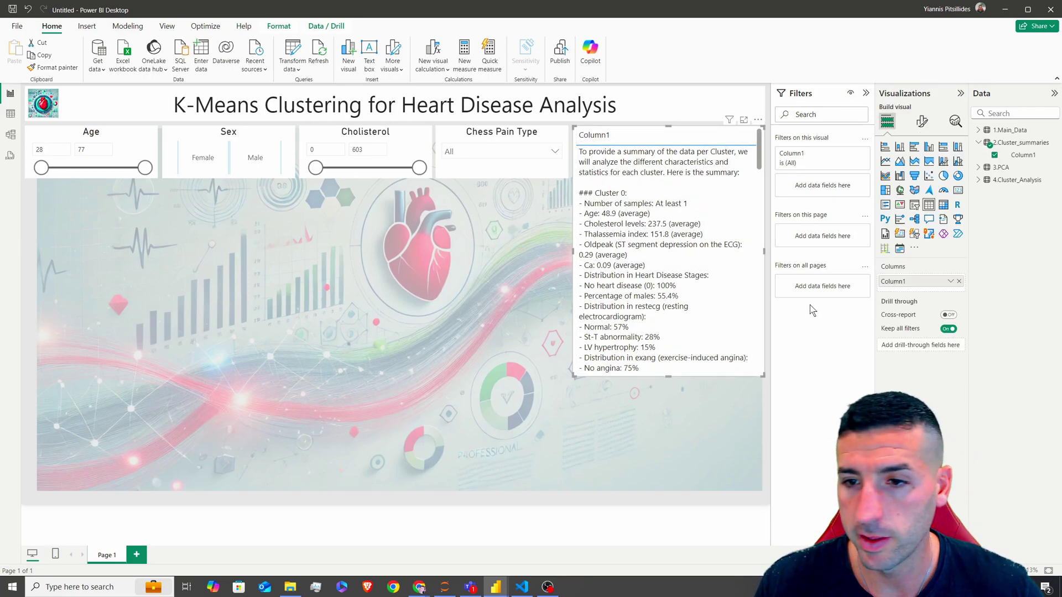
{"action": "type", "text": "Cluster Summaries"}
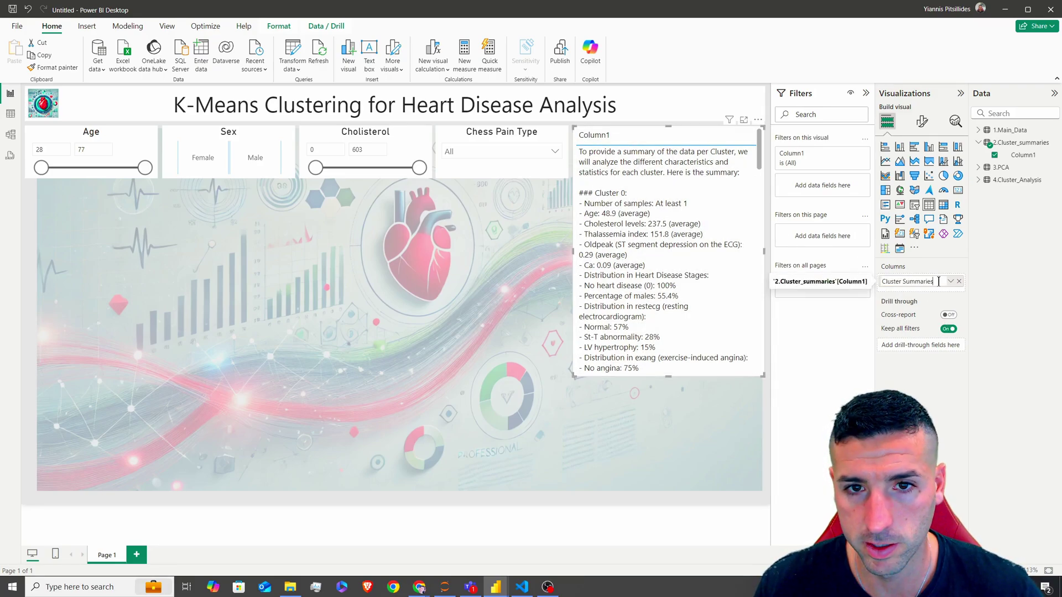
{"action": "key", "text": "Return"}
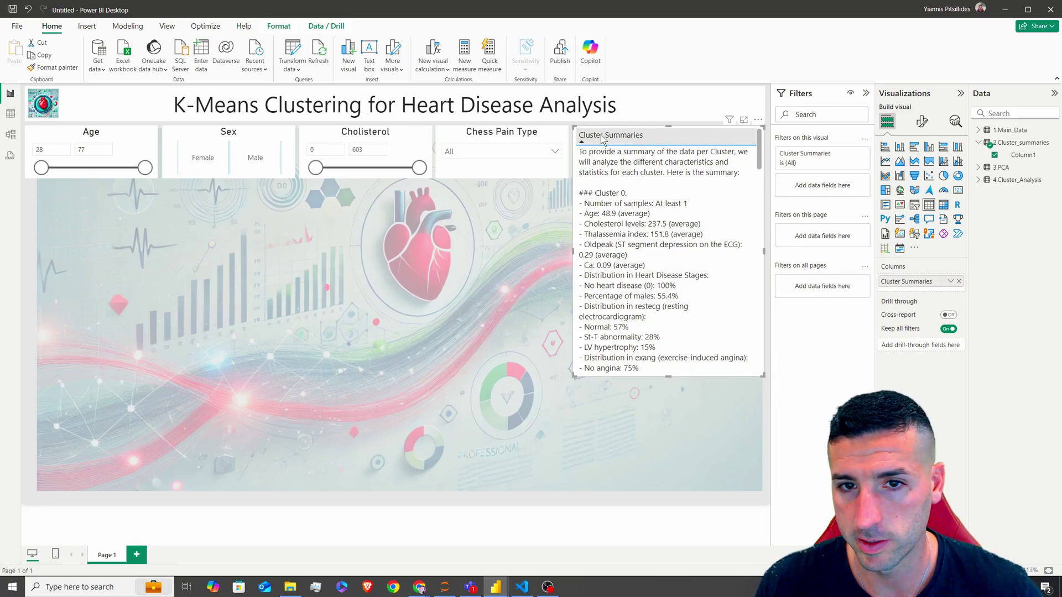
Center the Cluster Summaries column header and make it bold
{"action": "left_click", "coordinate": [921, 121]}
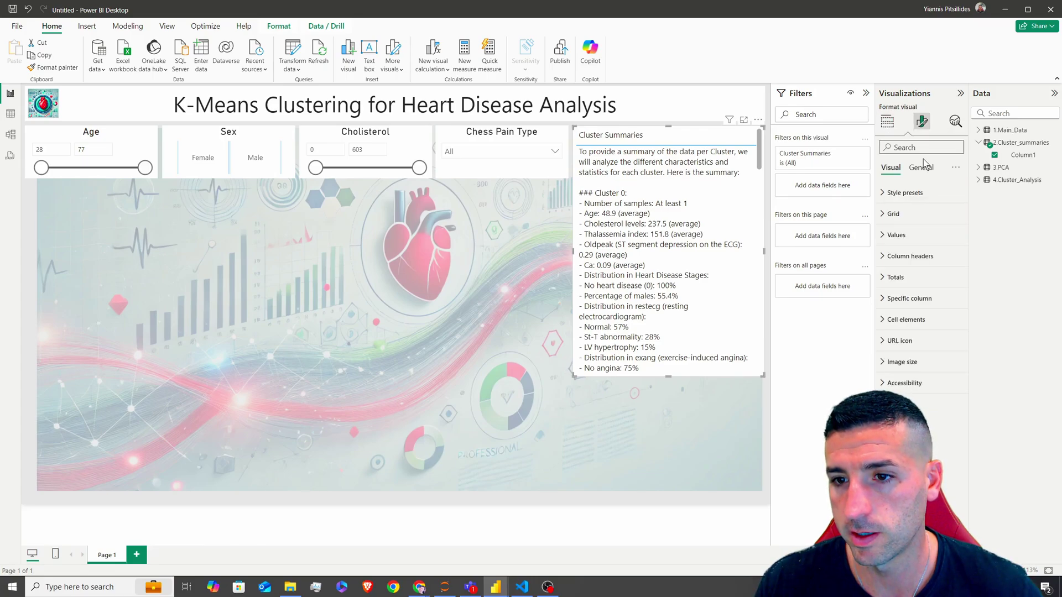
{"action": "left_click", "coordinate": [910, 260]}
{"action": "left_click", "coordinate": [904, 405]}
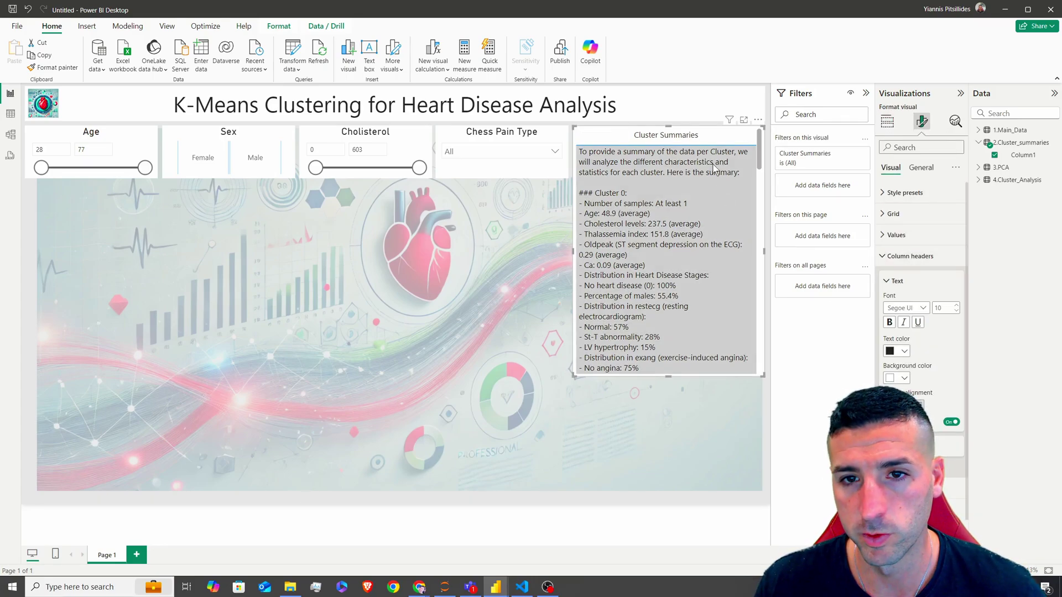
{"action": "left_click", "coordinate": [890, 322]}
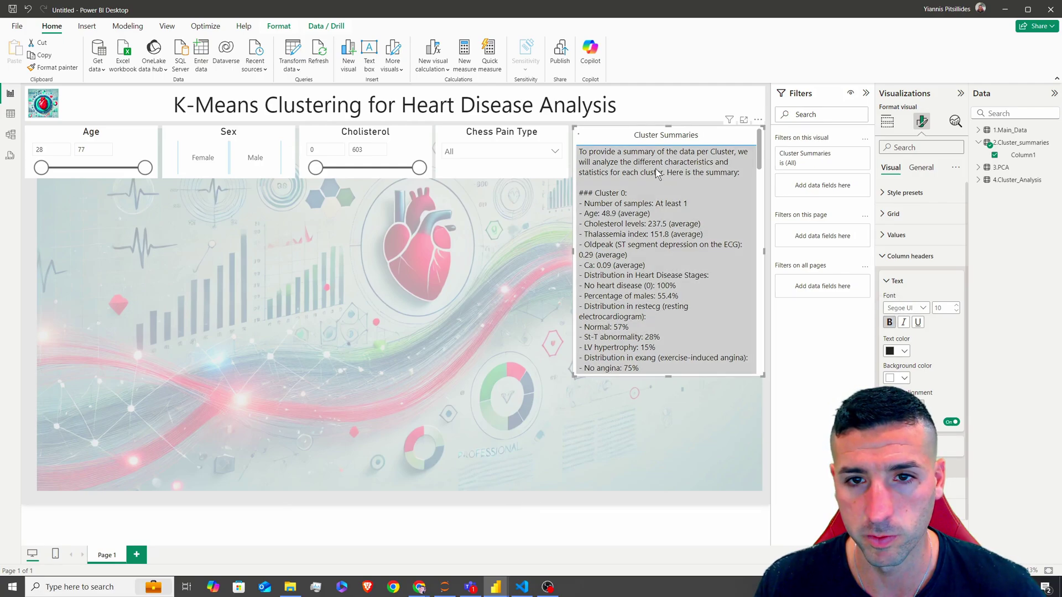
{"action": "scroll", "coordinate": [687, 237], "scroll_direction": "down", "scroll_amount": 5}
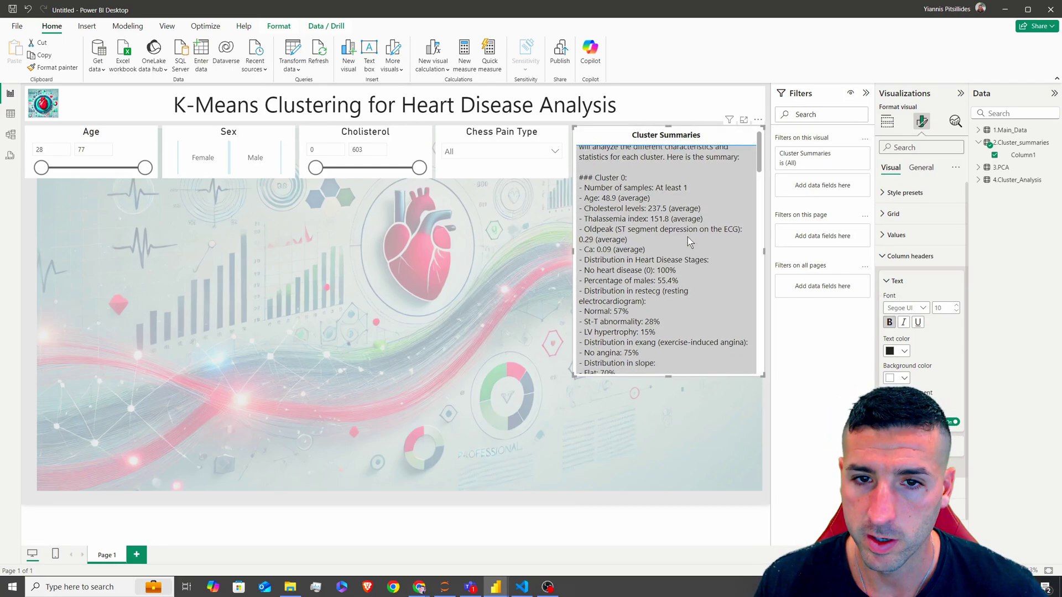
{"action": "scroll", "coordinate": [692, 240], "scroll_direction": "up", "scroll_amount": 5}
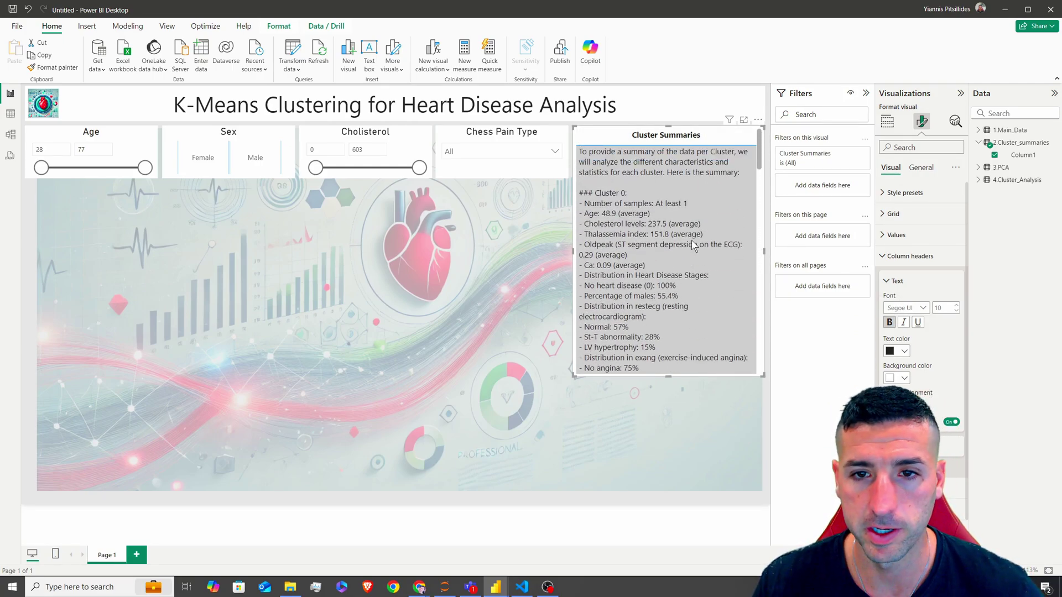
{"action": "left_click", "coordinate": [347, 311]}
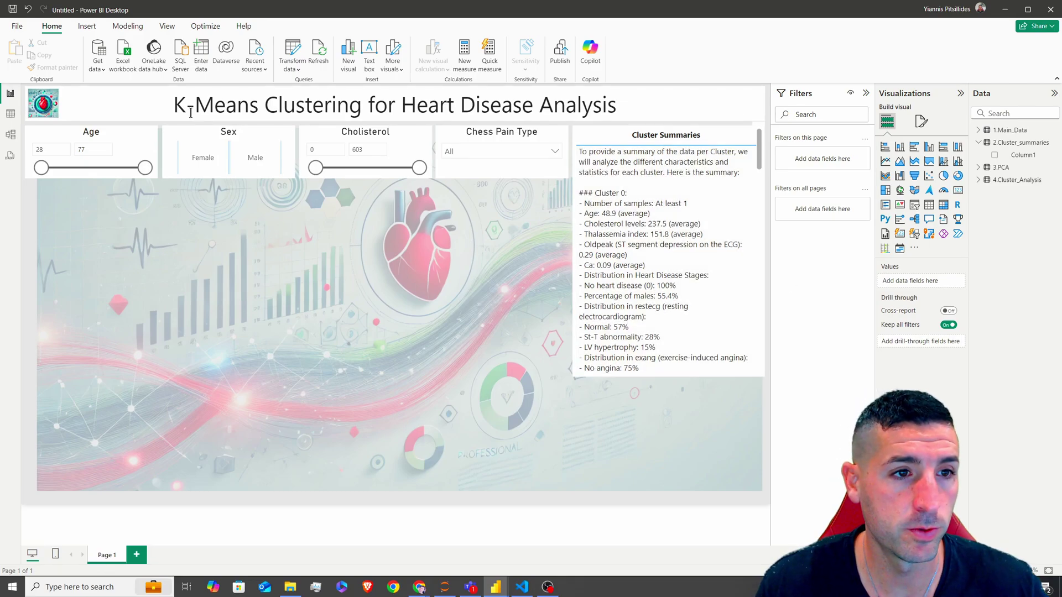
Turn on the shadow effect for the dashboard title text box and the Age slicer
{"action": "left_click", "coordinate": [151, 118]}
{"action": "left_click", "coordinate": [903, 215]}
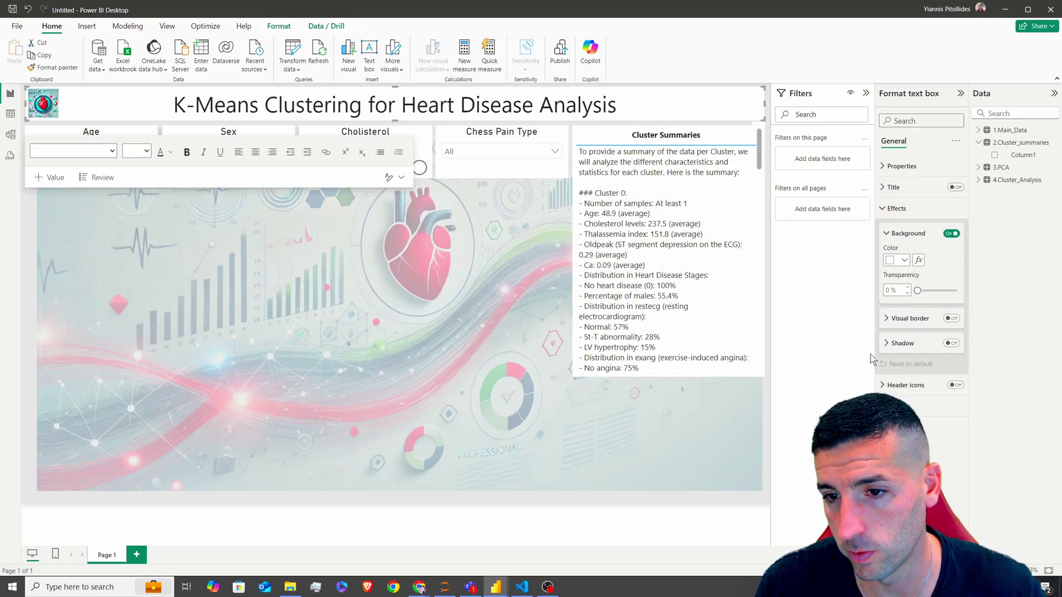
{"action": "left_click", "coordinate": [951, 343]}
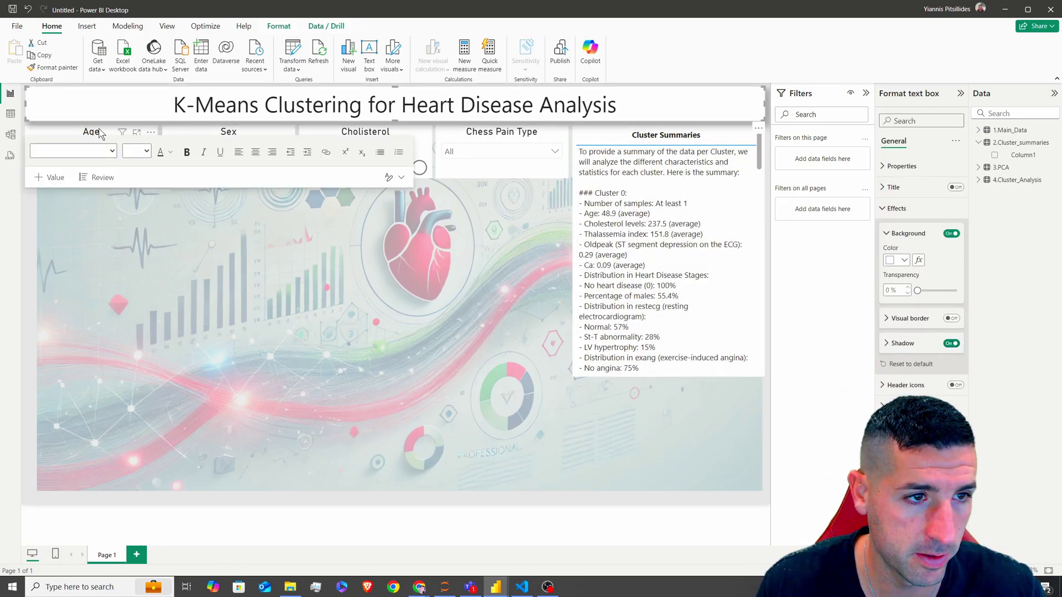
{"action": "left_click", "coordinate": [144, 141]}
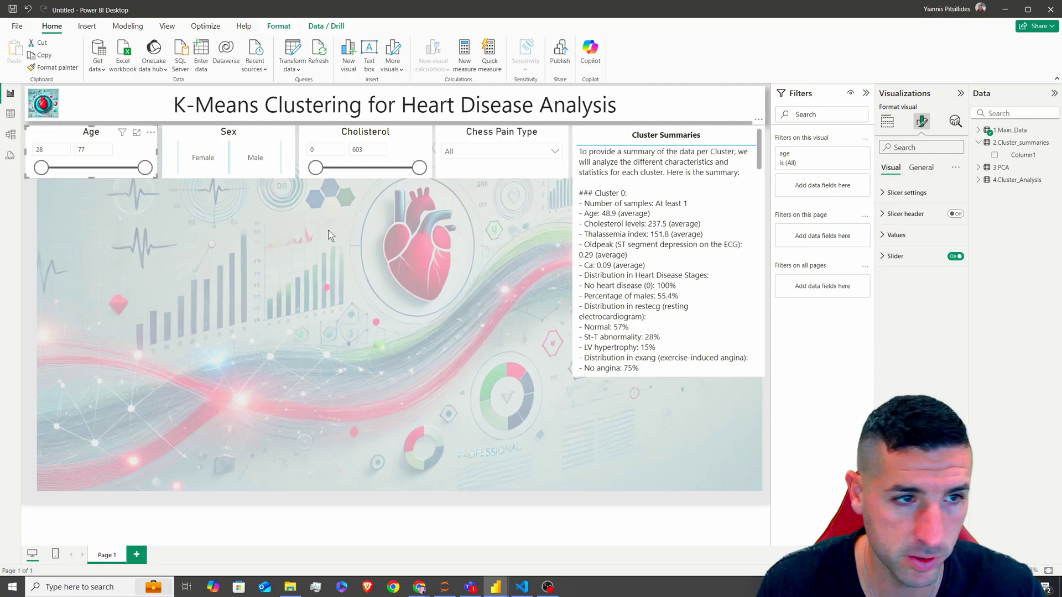
{"action": "left_click", "coordinate": [920, 167]}
{"action": "left_click", "coordinate": [901, 235]}
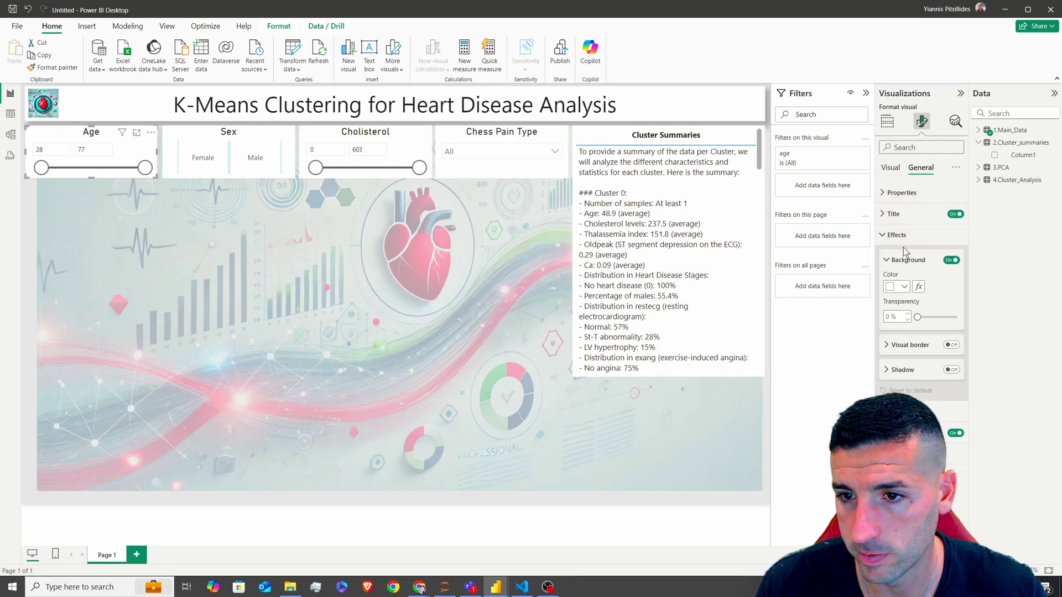
{"action": "left_click", "coordinate": [951, 369]}
Turn on the shadow effect for the Sex, Cholisterol and Chess Pain Type slicers and the Cluster Summaries table
{"action": "left_click", "coordinate": [229, 141]}
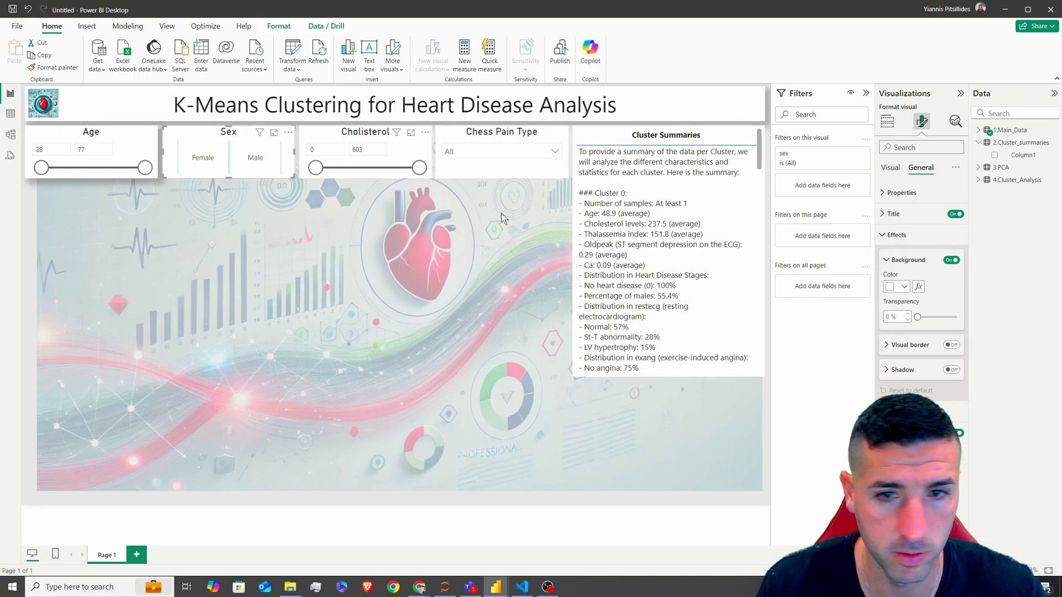
{"action": "left_click", "coordinate": [950, 369]}
{"action": "left_click", "coordinate": [365, 141]}
{"action": "left_click", "coordinate": [951, 370]}
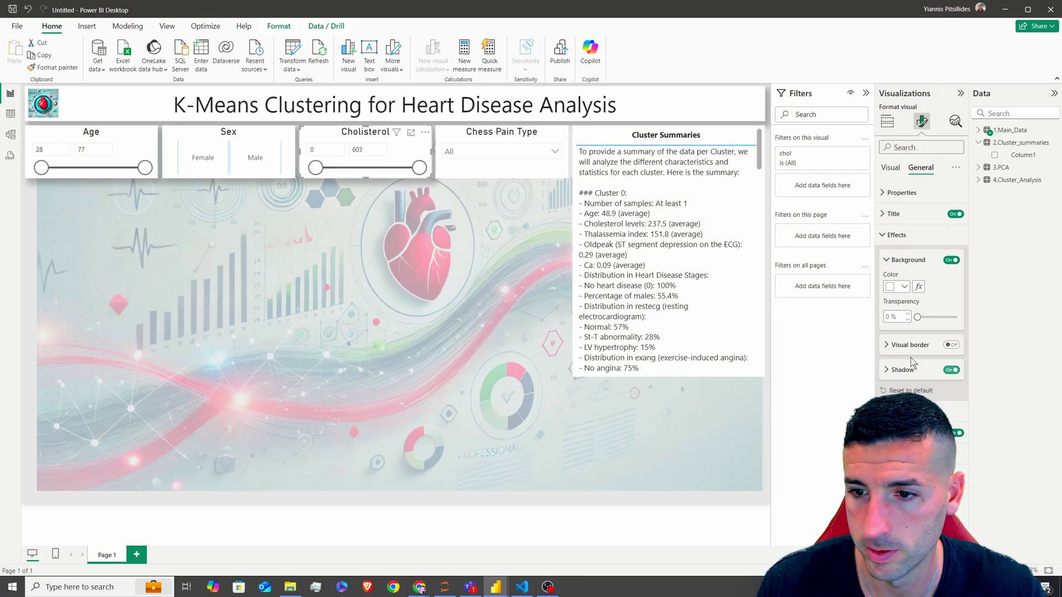
{"action": "left_click", "coordinate": [502, 141]}
{"action": "left_click", "coordinate": [950, 370]}
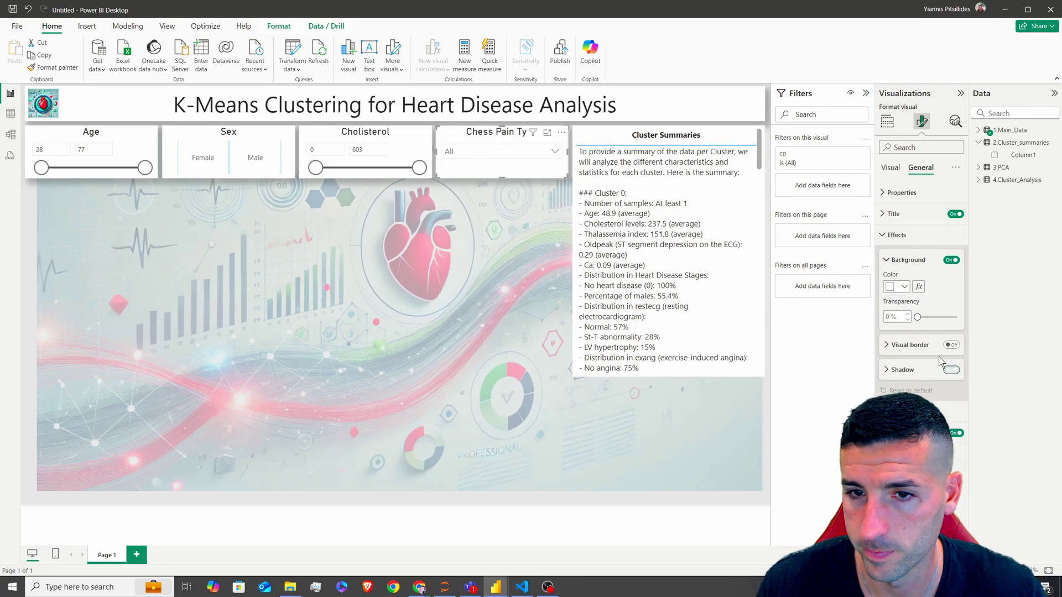
{"action": "left_click", "coordinate": [666, 135]}
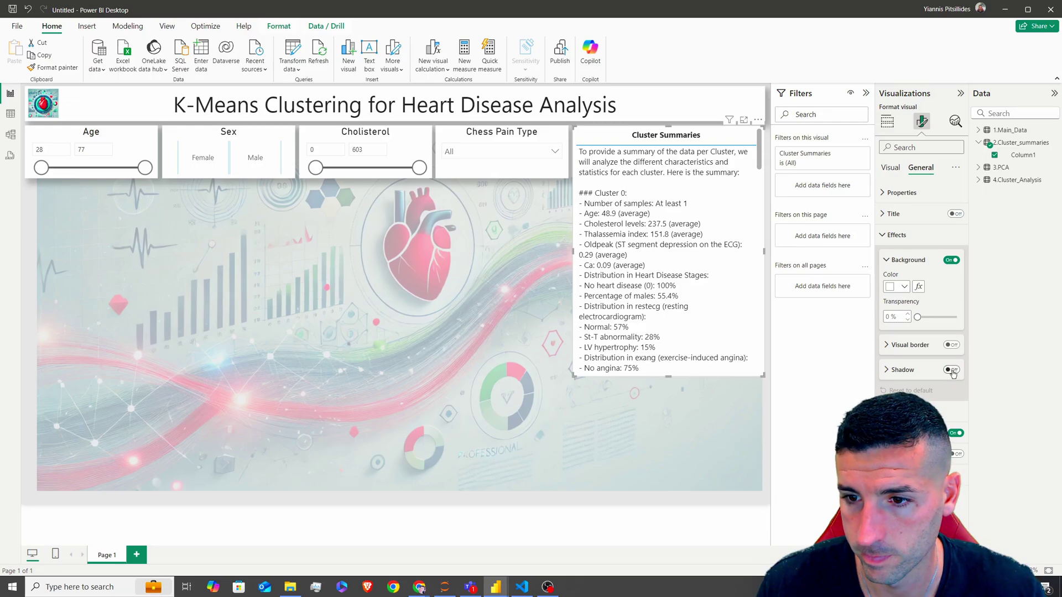
{"action": "left_click", "coordinate": [951, 370]}
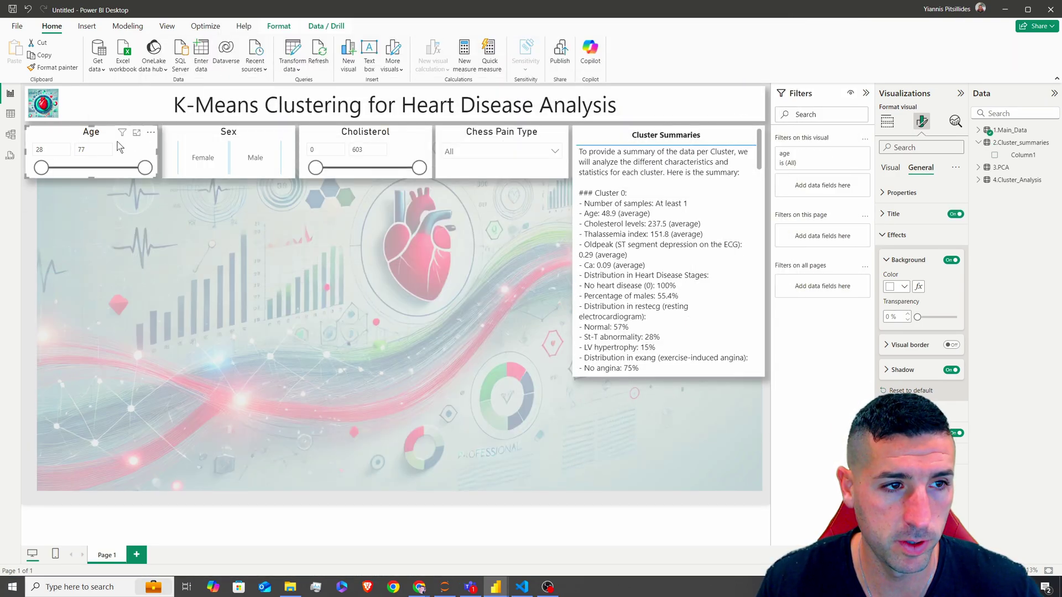
Place an enlarged copy of the Age slicer below the original and convert it to a clustered bar chart
{"action": "key", "text": "ctrl+c"}
{"action": "key", "text": "ctrl+v"}
{"action": "left_click_drag", "start_coordinate": [96, 141], "coordinate": [87, 199]}
{"action": "left_click_drag", "start_coordinate": [153, 236], "coordinate": [235, 376]}
{"action": "left_click", "coordinate": [890, 124]}
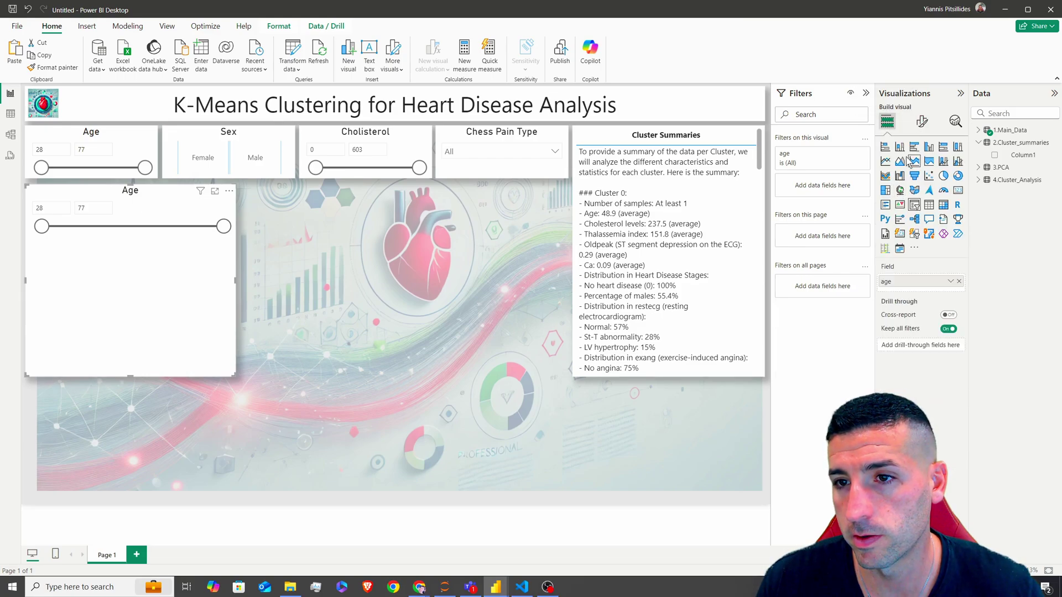
{"action": "left_click", "coordinate": [915, 148]}
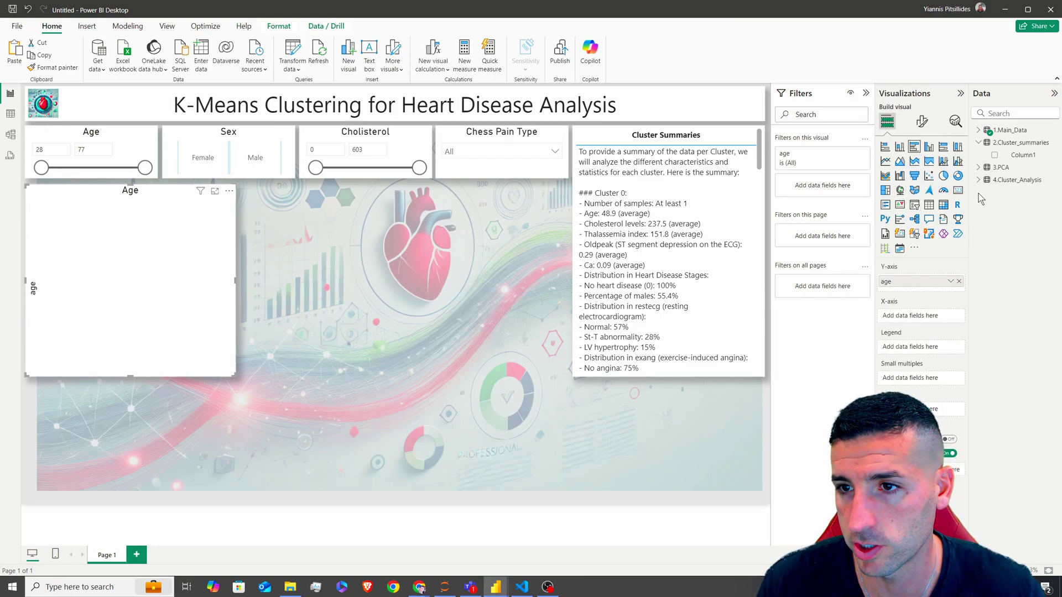
Plot the count of Cluster from 1.Main_Data on the chart's X-axis and replace age with Cluster on the Y-axis
{"action": "left_click", "coordinate": [987, 132]}
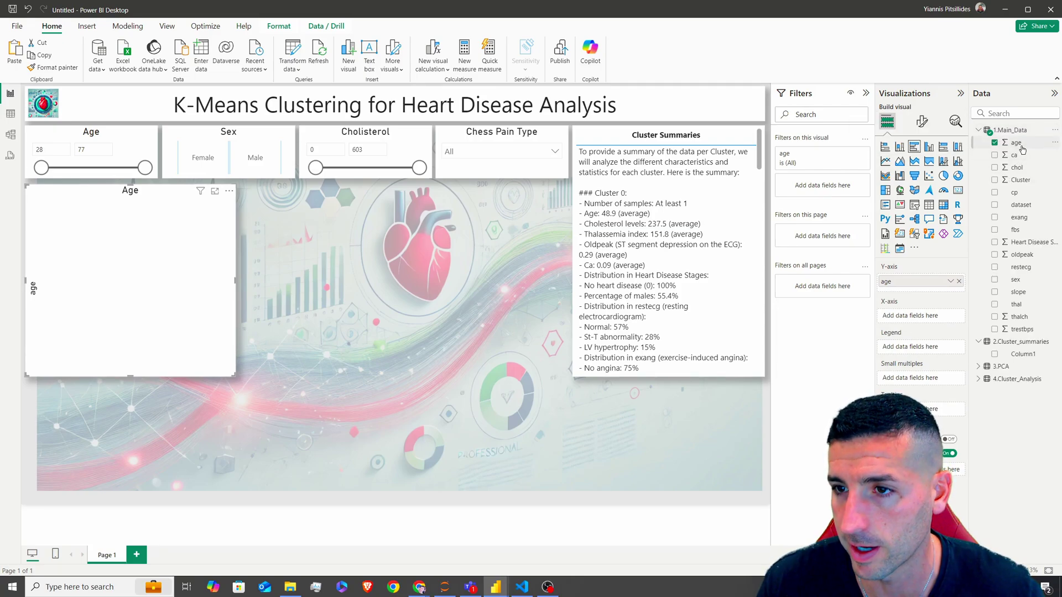
{"action": "left_click_drag", "start_coordinate": [1021, 179], "coordinate": [953, 326]}
{"action": "left_click", "coordinate": [951, 316]}
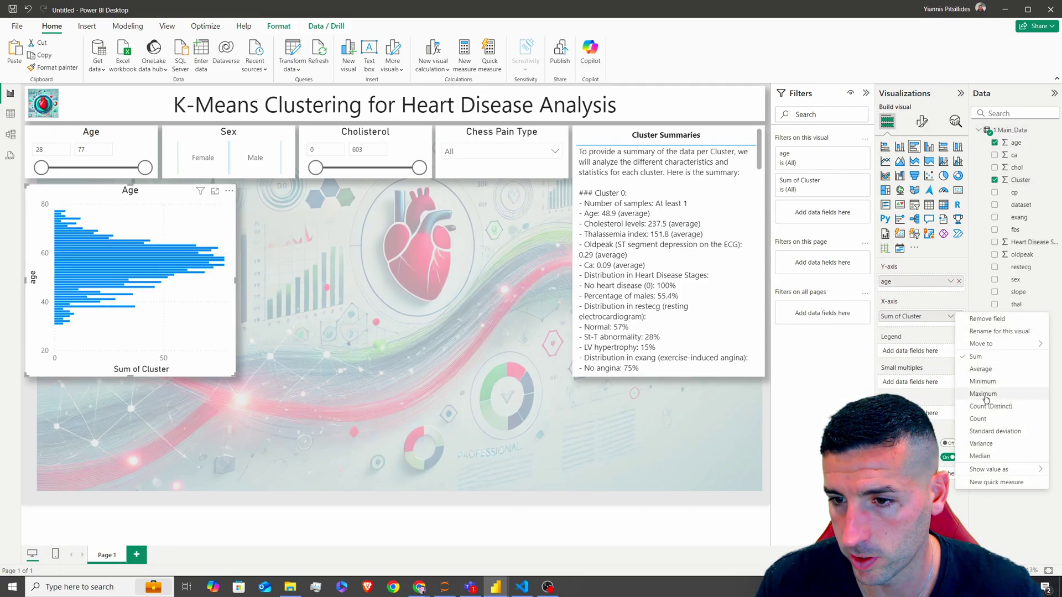
{"action": "left_click", "coordinate": [990, 420]}
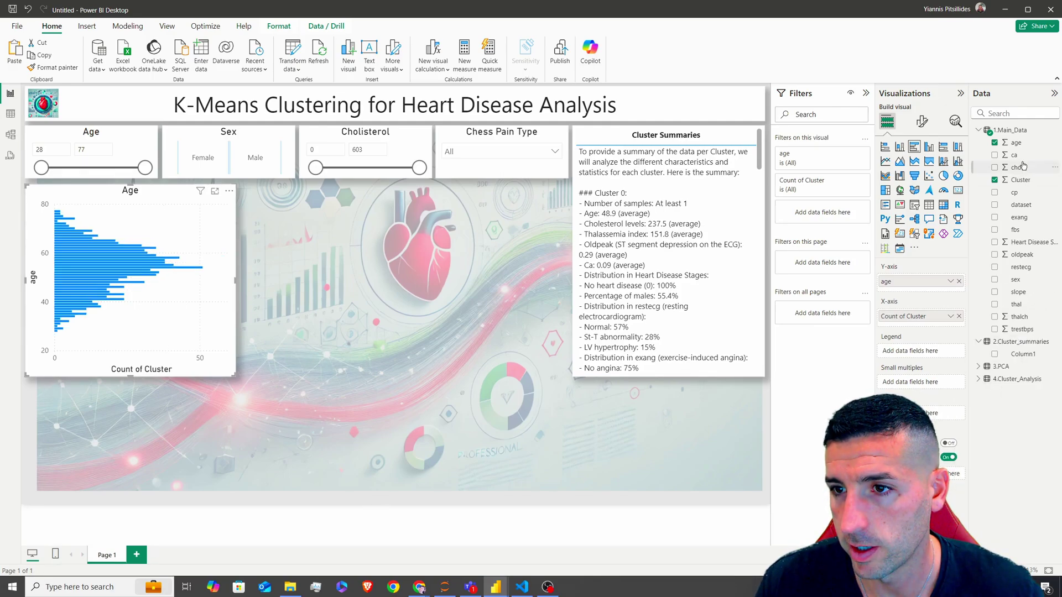
{"action": "left_click_drag", "start_coordinate": [1020, 180], "coordinate": [935, 283]}
{"action": "left_click", "coordinate": [960, 294]}
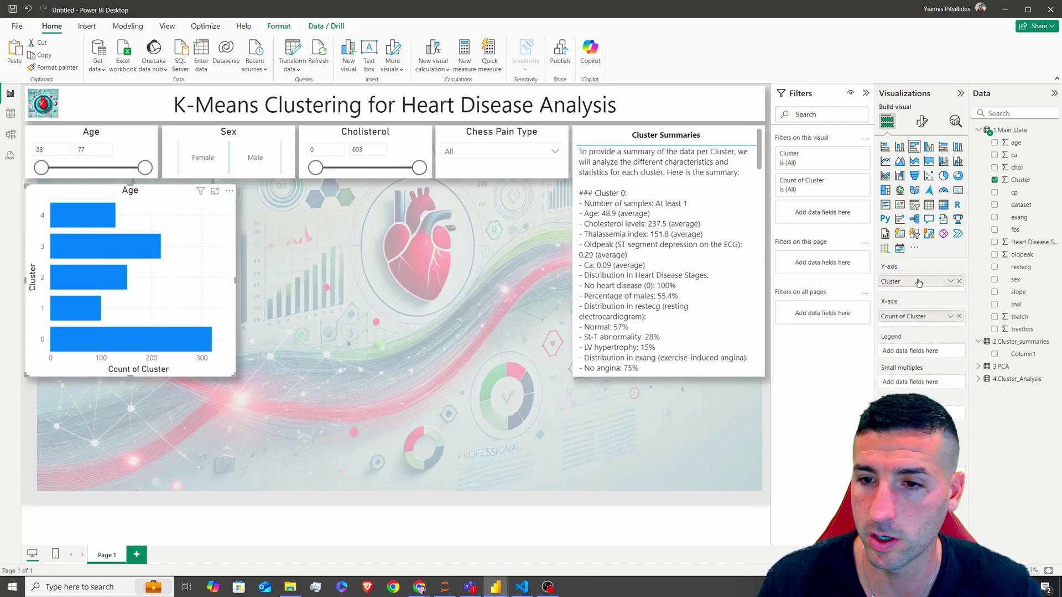
Change the Cluster column of the 1.Main_Data query to Text, replacing the current type conversion, and apply the query changes
{"action": "right_click", "coordinate": [1011, 131]}
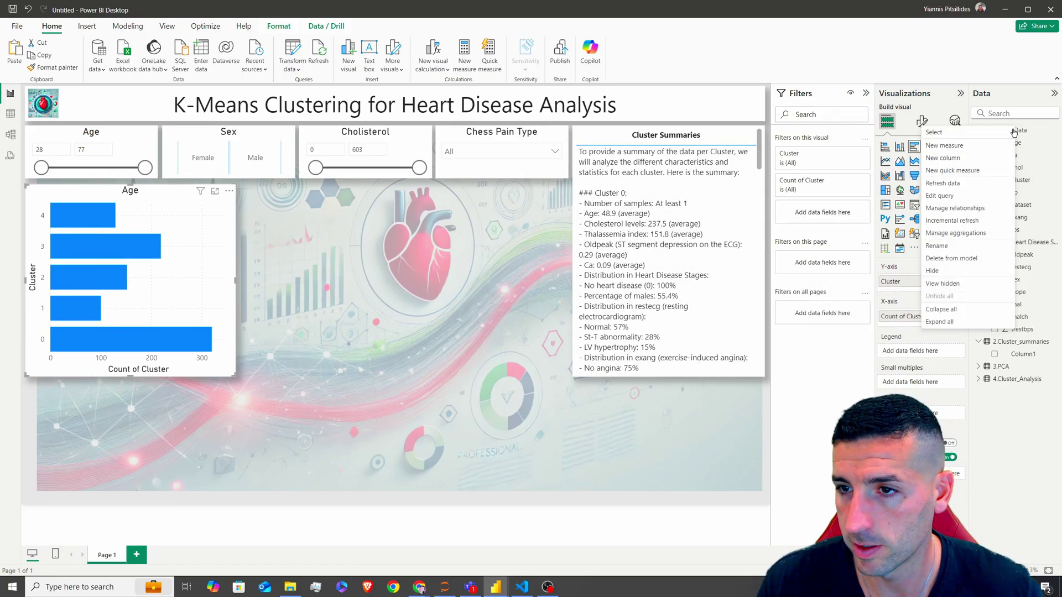
{"action": "left_click", "coordinate": [968, 196]}
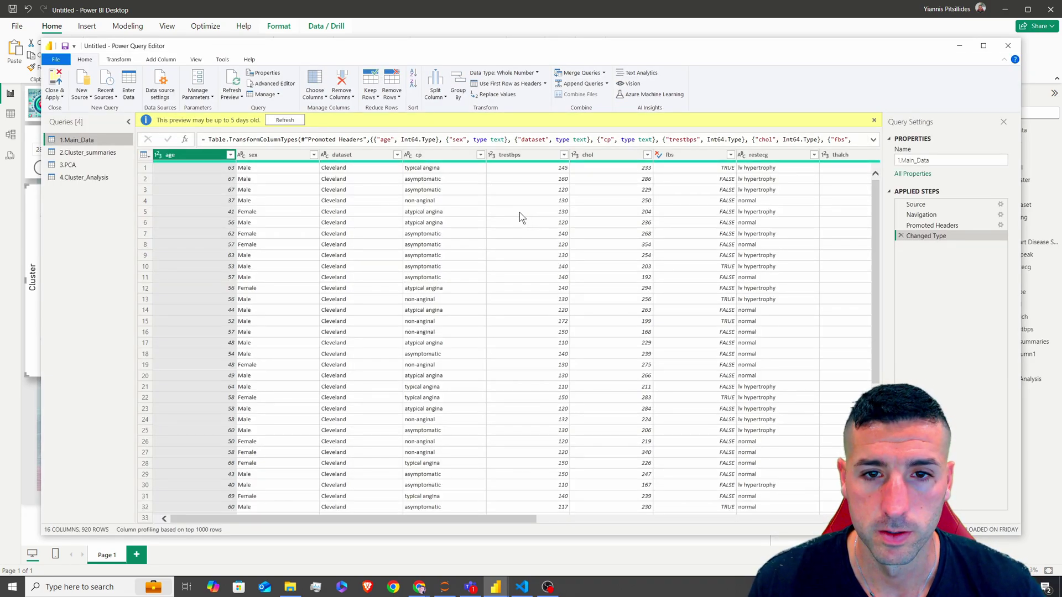
{"action": "left_click", "coordinate": [549, 518]}
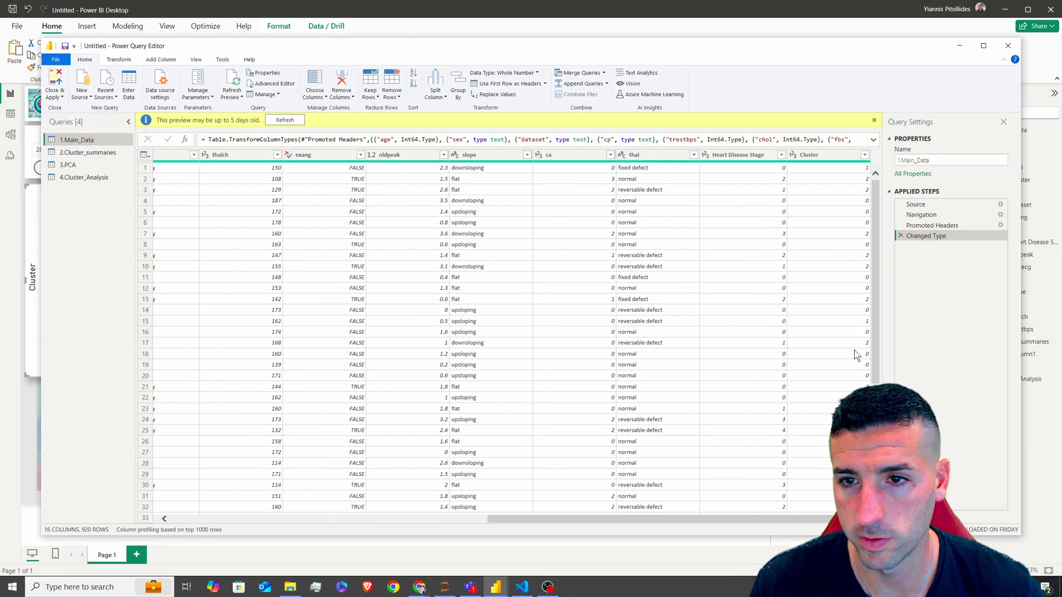
{"action": "left_click", "coordinate": [816, 154]}
{"action": "left_click", "coordinate": [503, 73]}
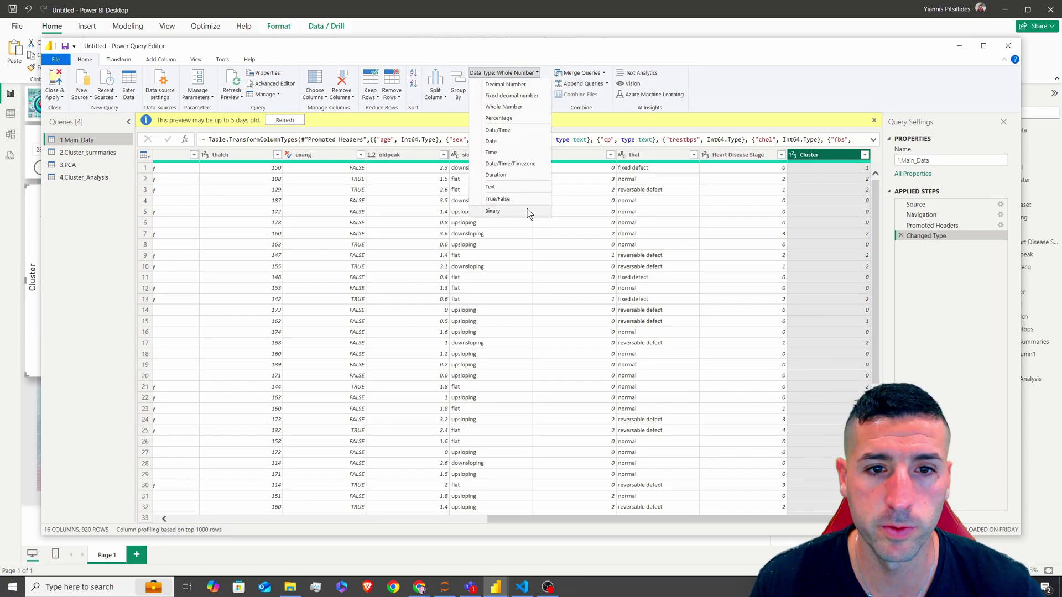
{"action": "left_click", "coordinate": [498, 197]}
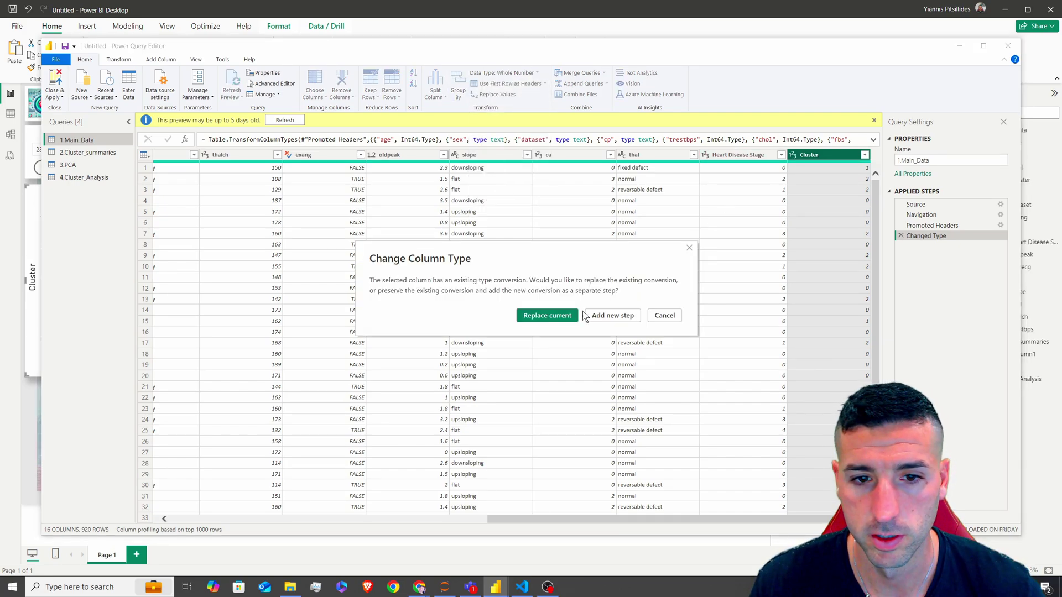
{"action": "left_click", "coordinate": [554, 318]}
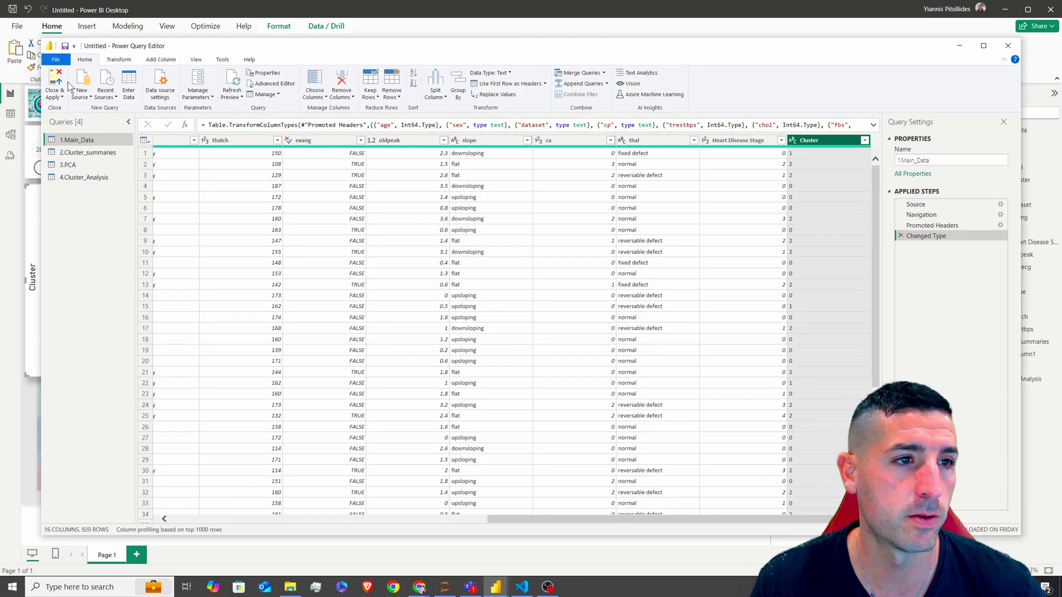
{"action": "left_click", "coordinate": [64, 80]}
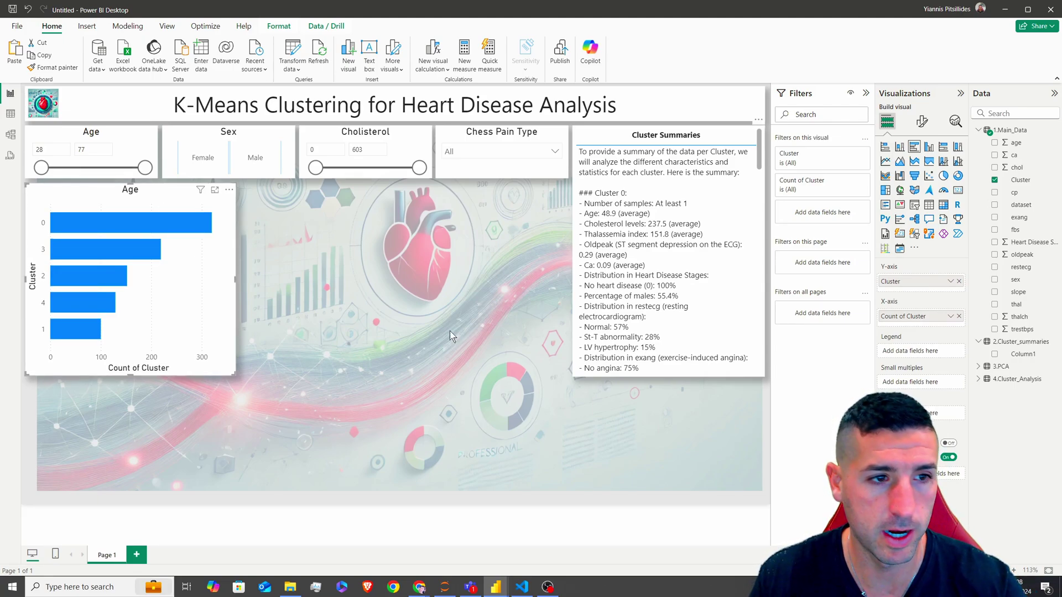
Set the bar chart's title to "Number of People per Cluster"
{"action": "left_click", "coordinate": [921, 122]}
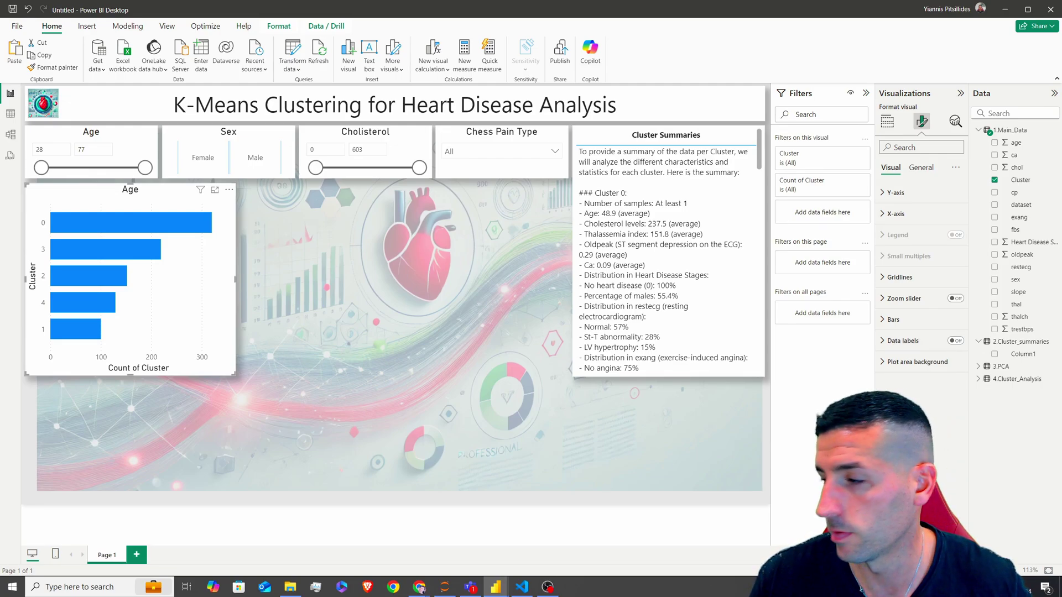
{"action": "left_click", "coordinate": [921, 167]}
{"action": "left_click", "coordinate": [893, 213]}
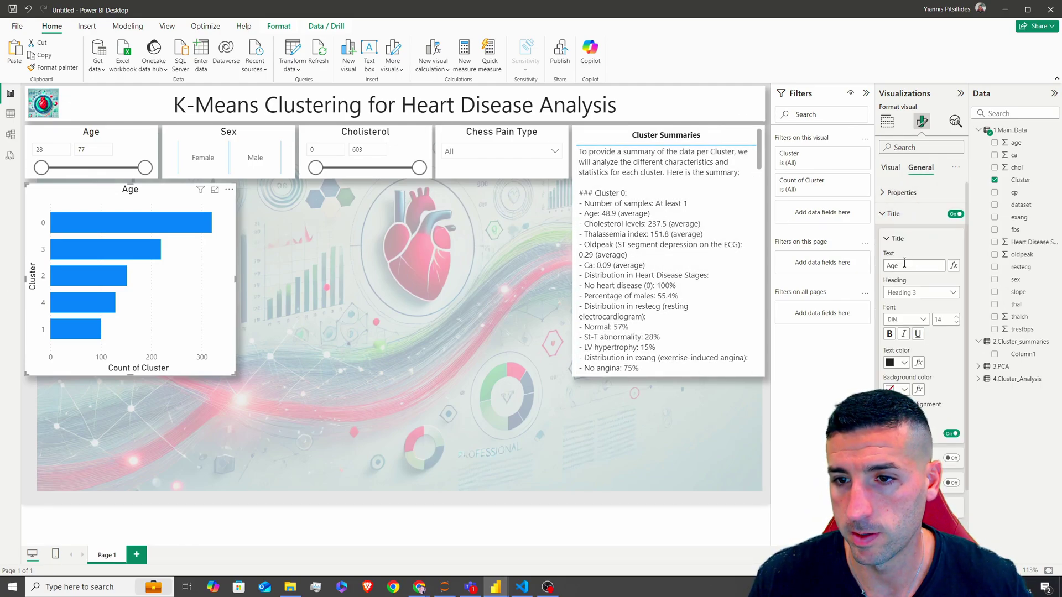
{"action": "double_click", "coordinate": [904, 265]}
{"action": "type", "text": "Number of People per Cluster"}
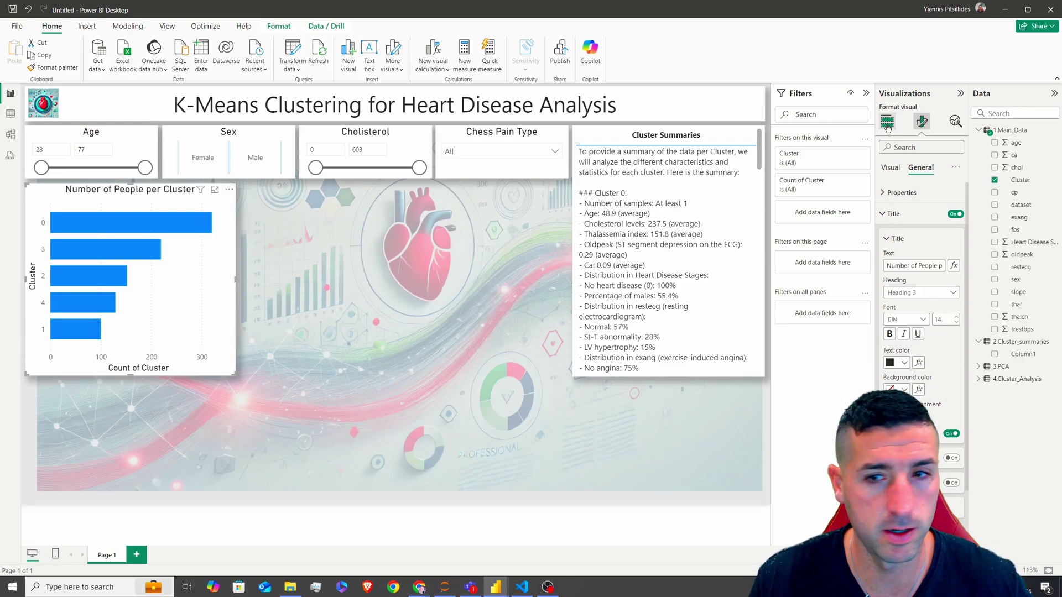
Recolor all bars of the Number of People per Cluster chart light blue
{"action": "left_click", "coordinate": [886, 123]}
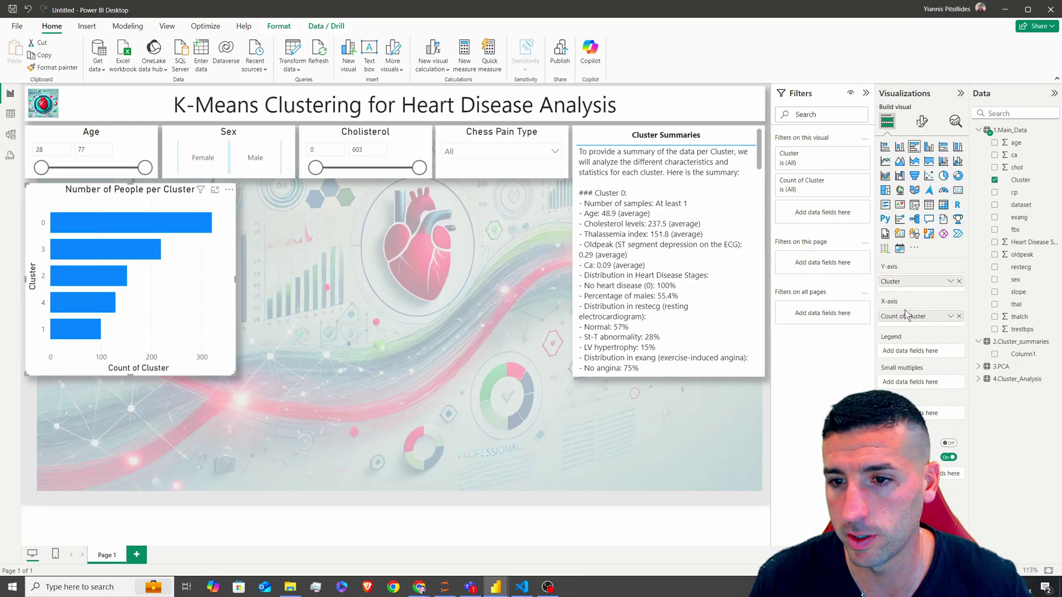
{"action": "left_click", "coordinate": [921, 122]}
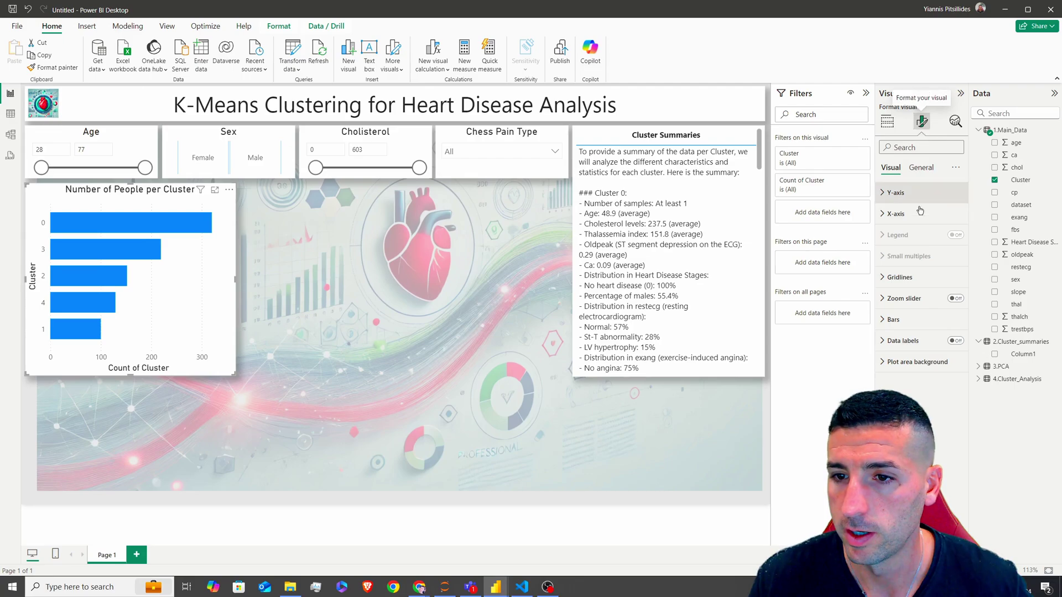
{"action": "left_click", "coordinate": [892, 319]}
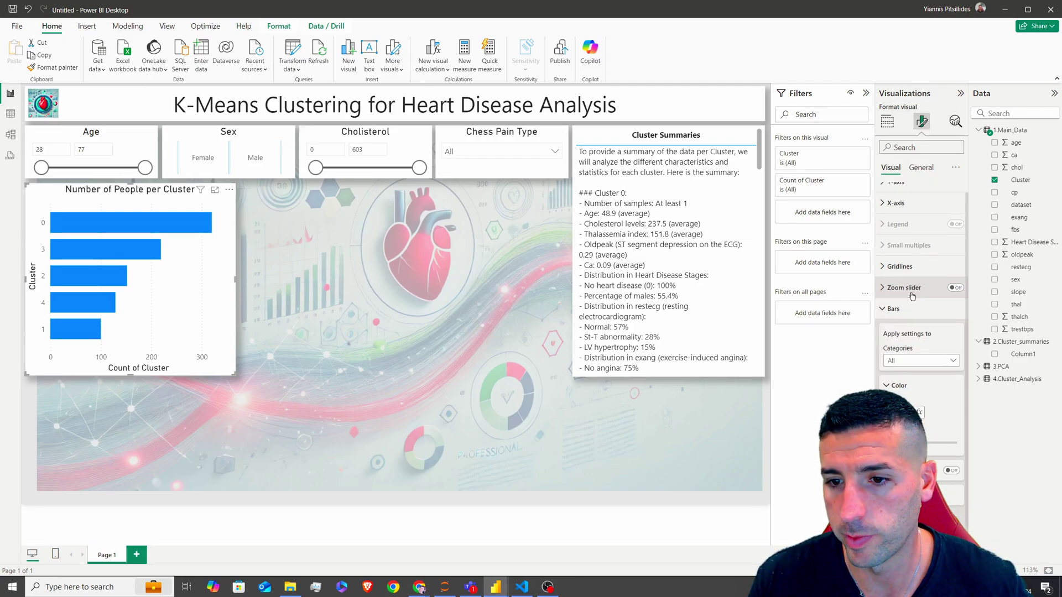
{"action": "left_click", "coordinate": [908, 357]}
{"action": "left_click", "coordinate": [912, 358]}
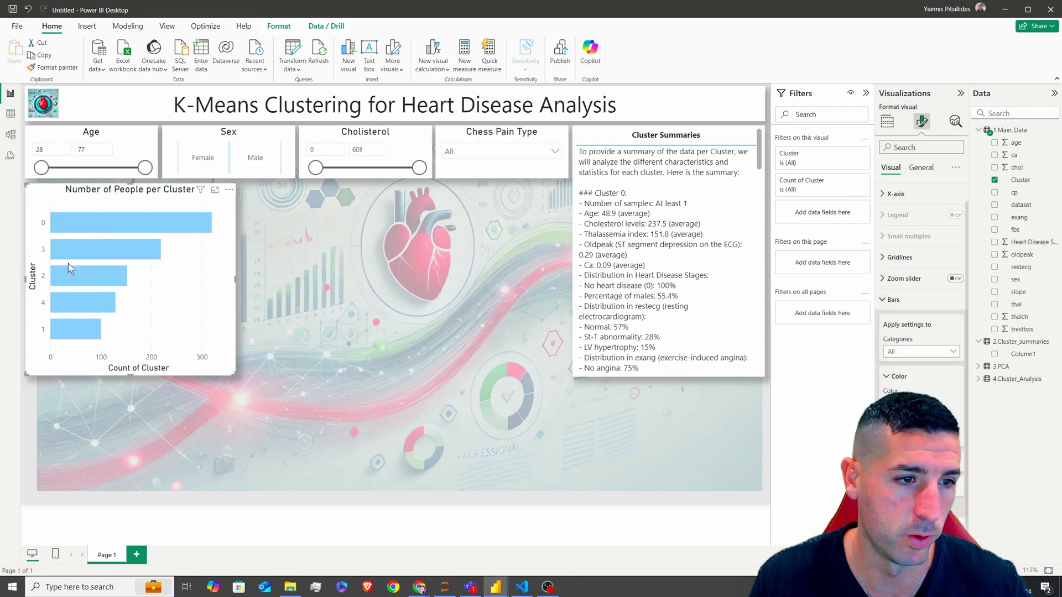
{"action": "left_click", "coordinate": [891, 300]}
Turn on data labels for the bar chart and make their values dark blue and bold
{"action": "left_click", "coordinate": [907, 343]}
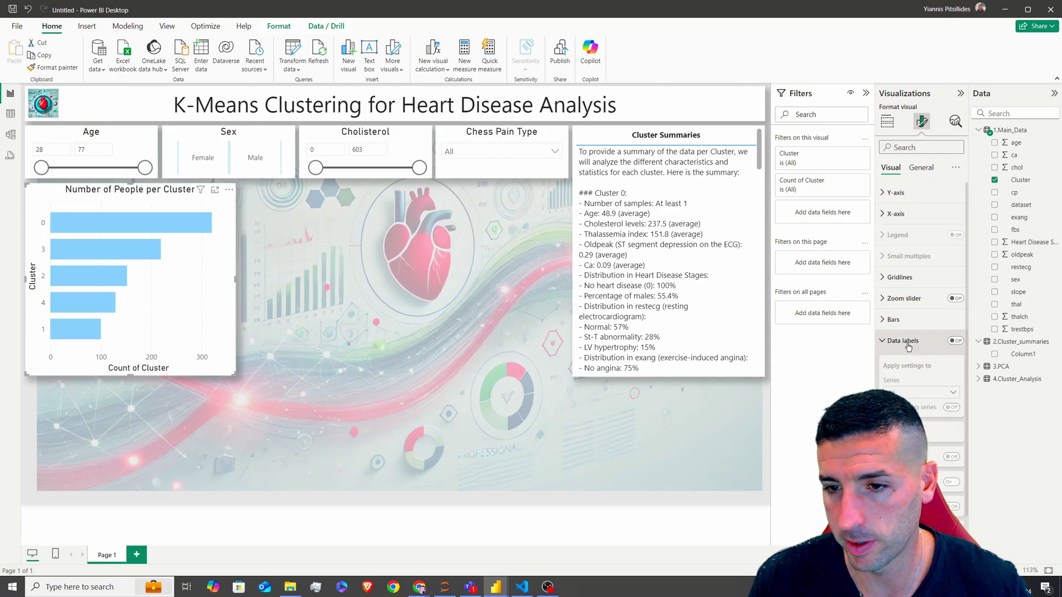
{"action": "left_click", "coordinate": [956, 341]}
{"action": "scroll", "coordinate": [940, 332], "scroll_direction": "down", "scroll_amount": 2}
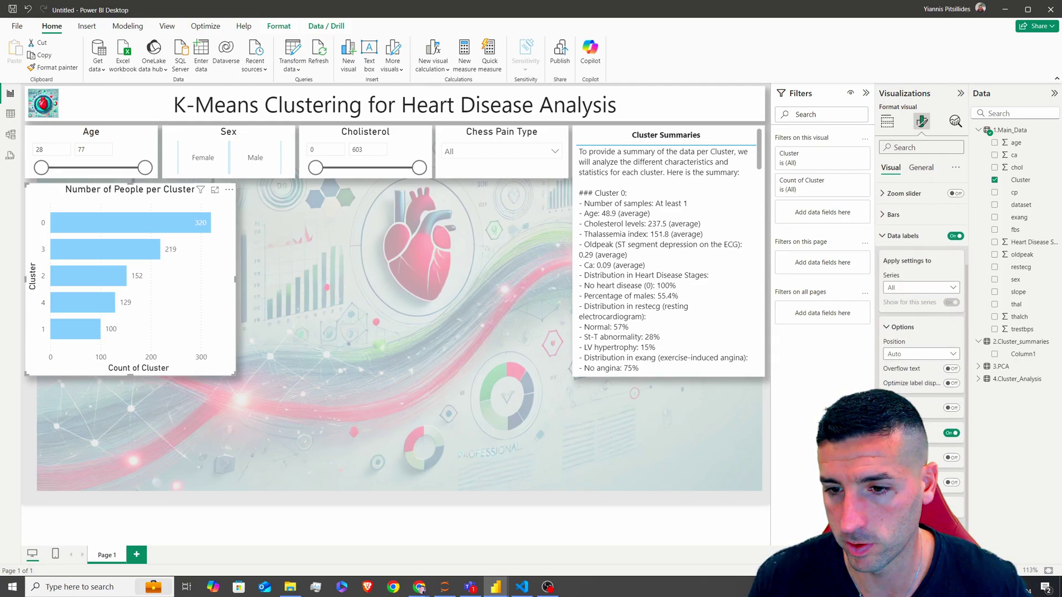
{"action": "scroll", "coordinate": [921, 332], "scroll_direction": "down", "scroll_amount": 4}
{"action": "left_click", "coordinate": [903, 319]}
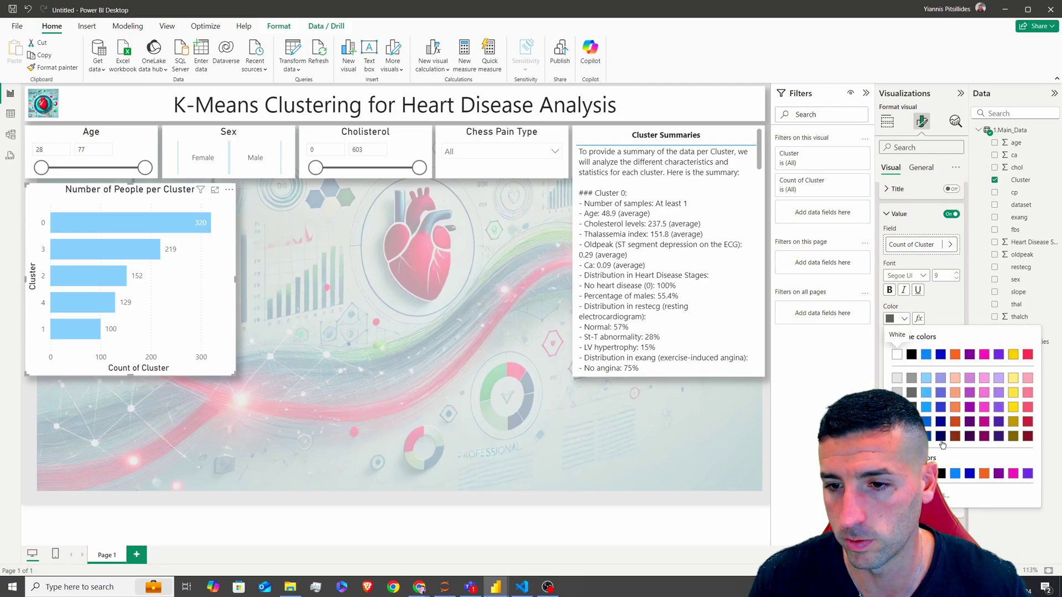
{"action": "left_click", "coordinate": [940, 353]}
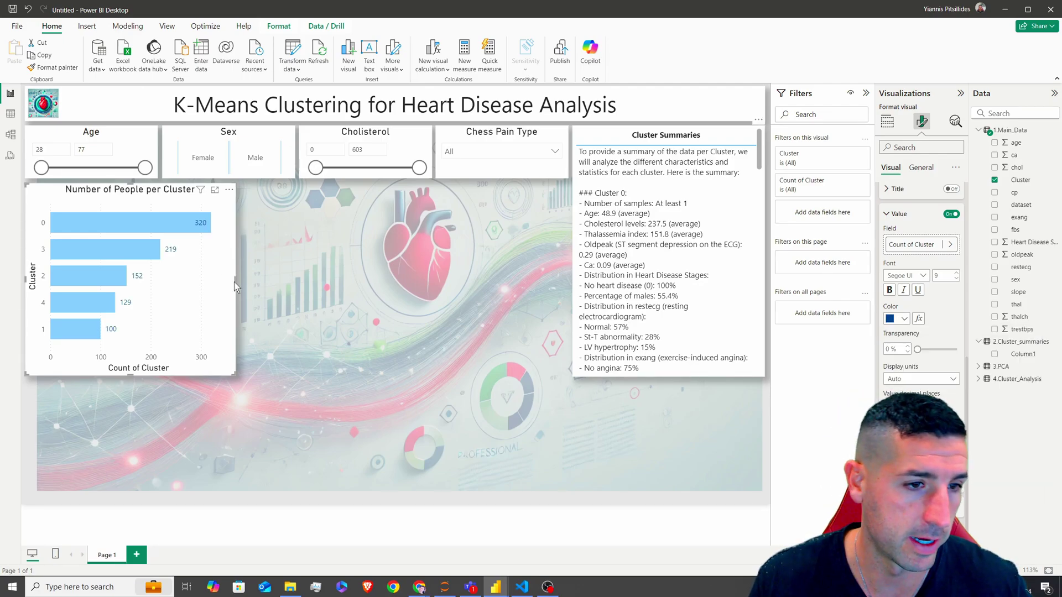
{"action": "left_click", "coordinate": [888, 291]}
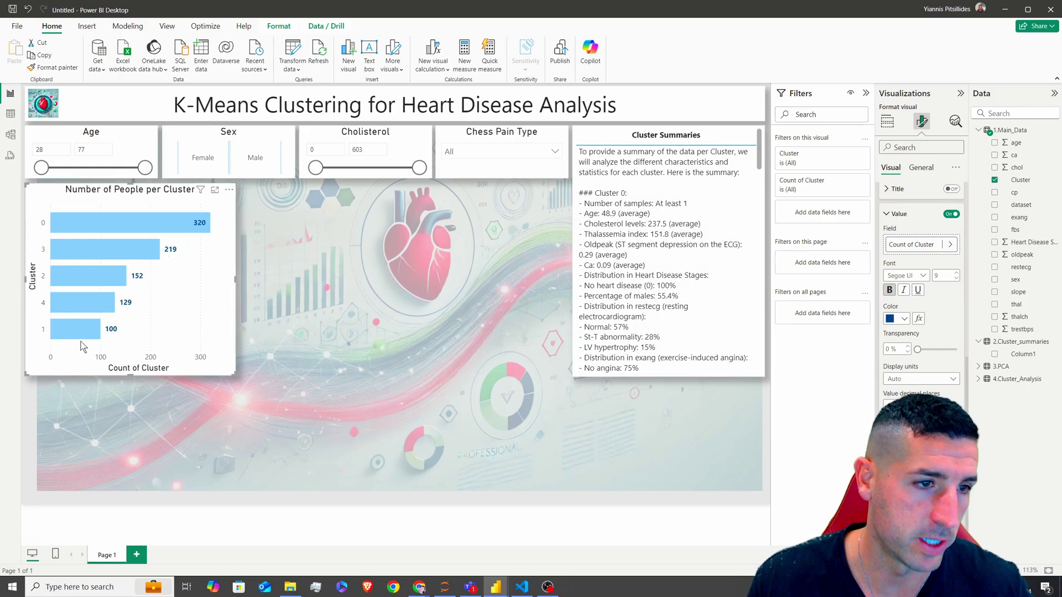
Sort the Number of People per Cluster bar chart by Cluster in descending order
{"action": "left_click", "coordinate": [229, 191]}
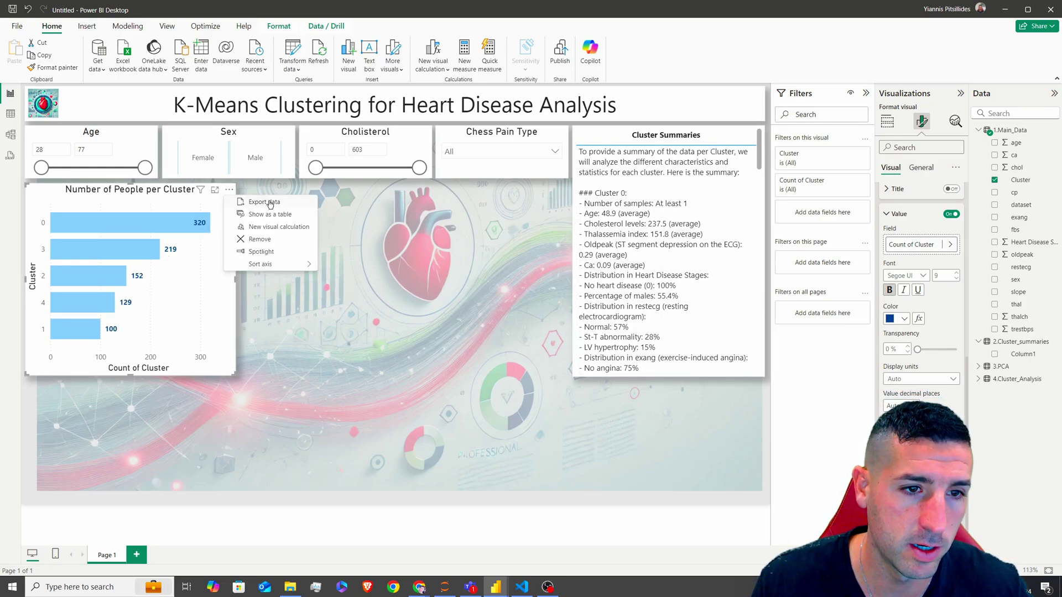
{"action": "mouse_move", "coordinate": [277, 264]}
{"action": "left_click", "coordinate": [393, 268]}
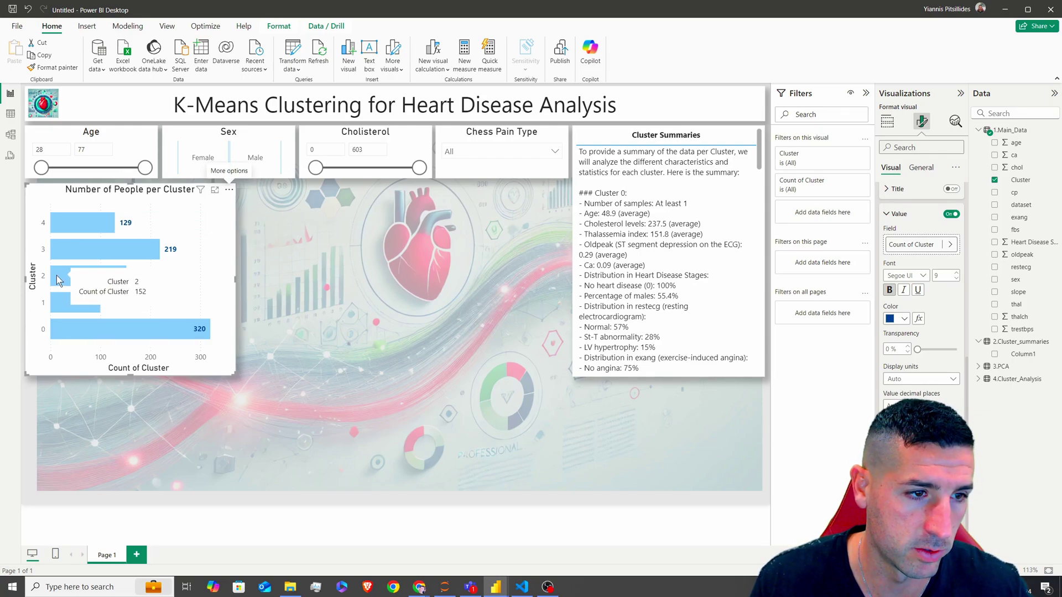
{"action": "mouse_move", "coordinate": [85, 226]}
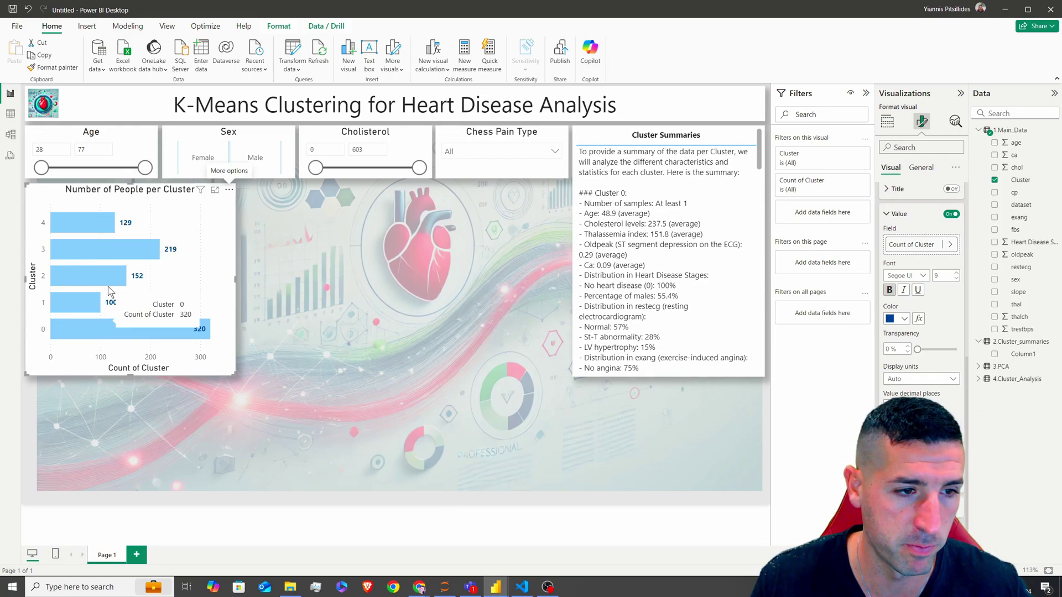
Rename the bar chart's X-axis field to "No. of People"
{"action": "left_click", "coordinate": [888, 122]}
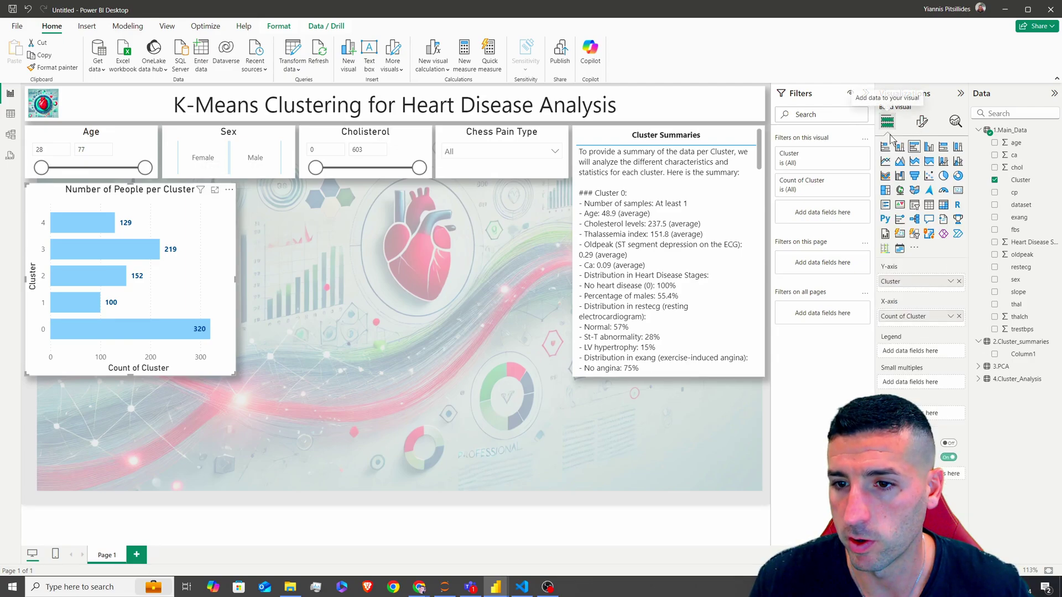
{"action": "double_click", "coordinate": [900, 315]}
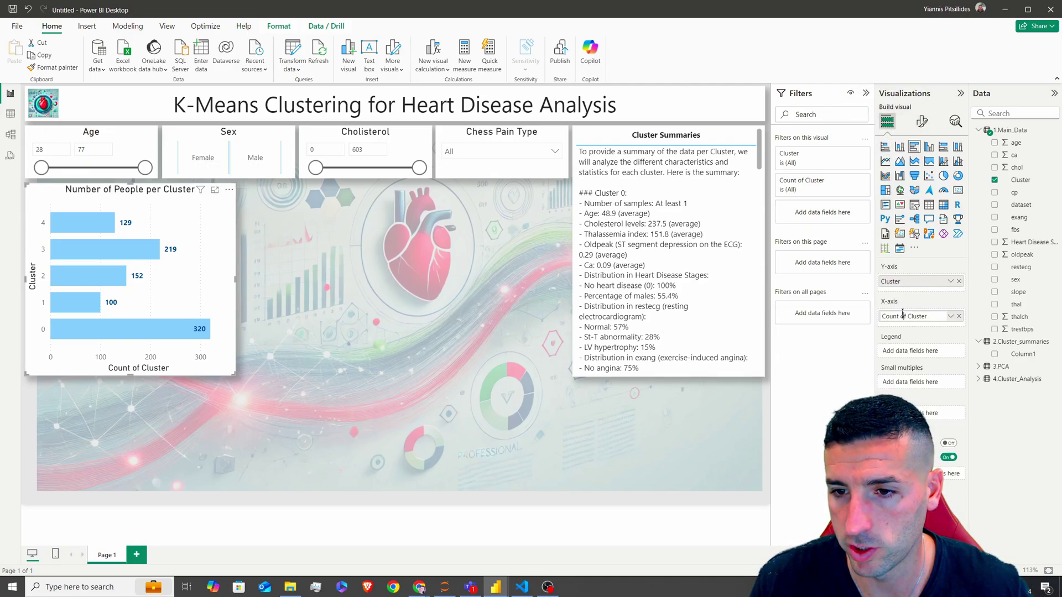
{"action": "left_click_drag", "start_coordinate": [902, 313], "coordinate": [783, 321]}
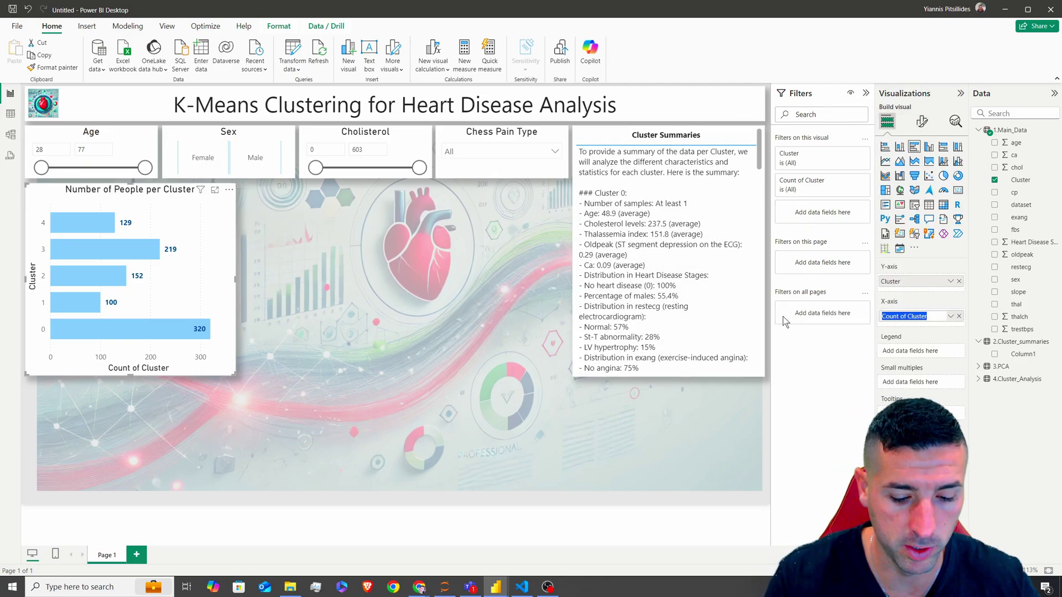
{"action": "type", "text": "No. of People"}
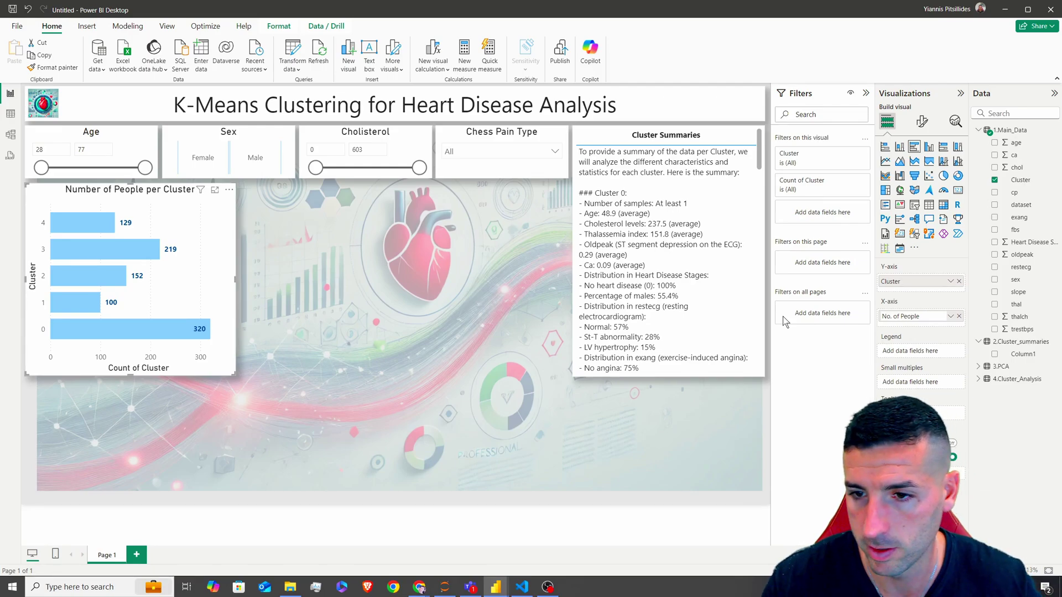
{"action": "key", "text": "Return"}
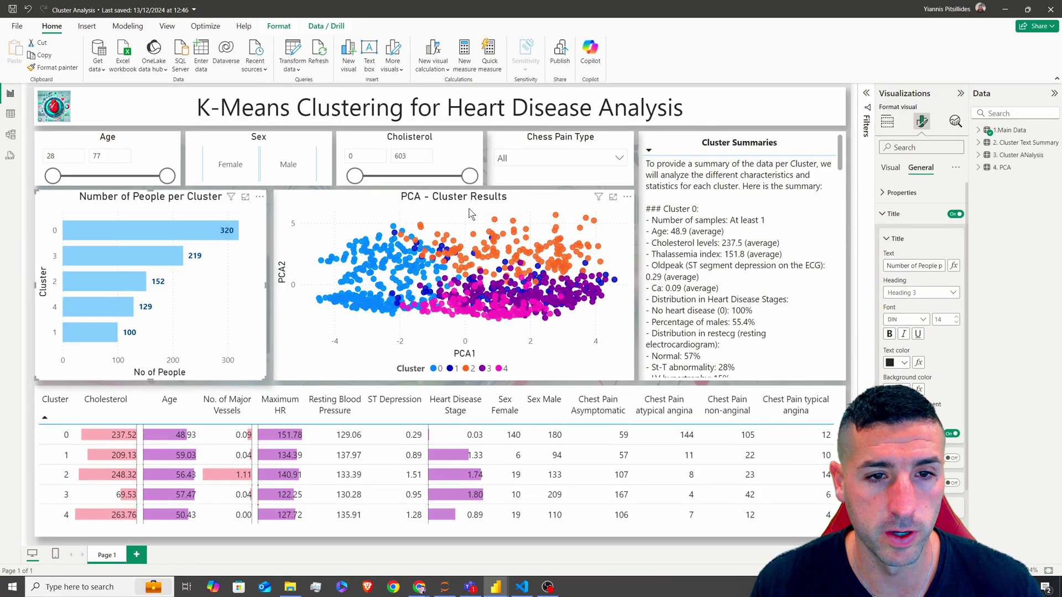
Duplicate the bar chart, place the copy beside the original and widen it up to the Cluster Summaries table
{"action": "left_click", "coordinate": [469, 214]}
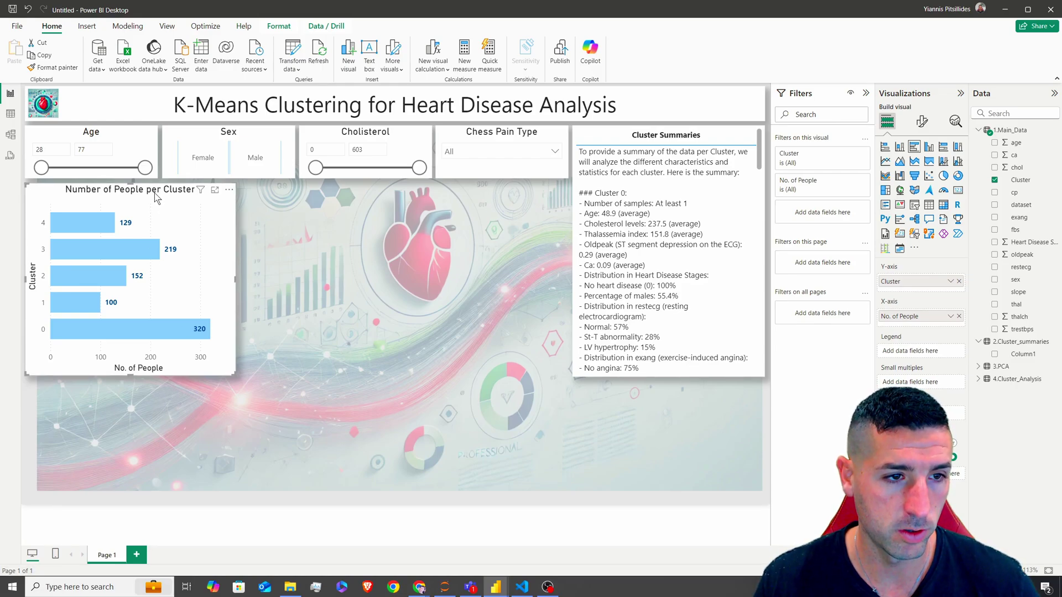
{"action": "left_click_drag", "start_coordinate": [128, 194], "coordinate": [345, 191]}
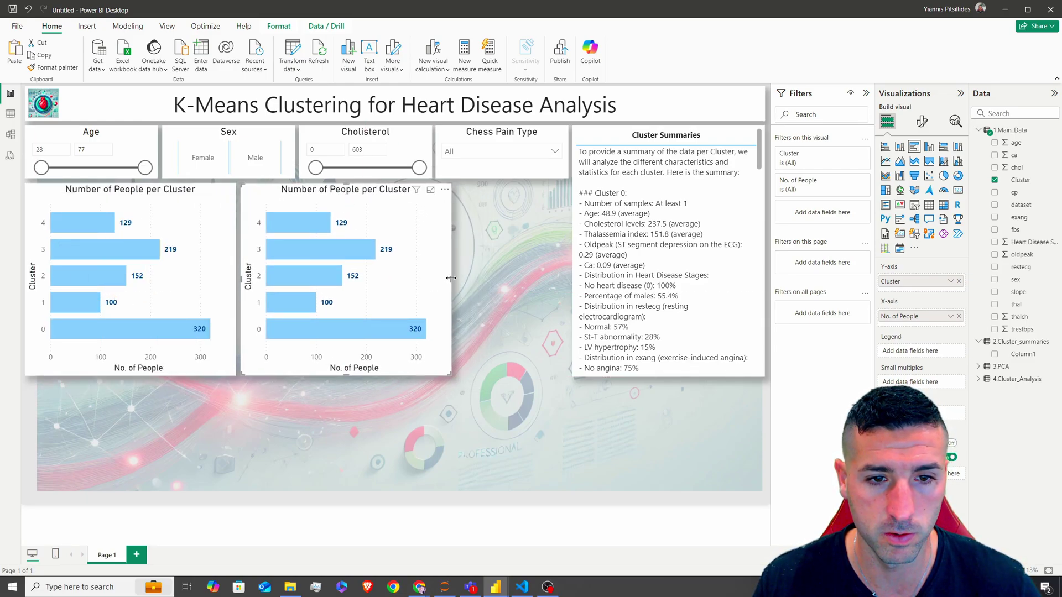
{"action": "left_click_drag", "start_coordinate": [451, 279], "coordinate": [568, 275]}
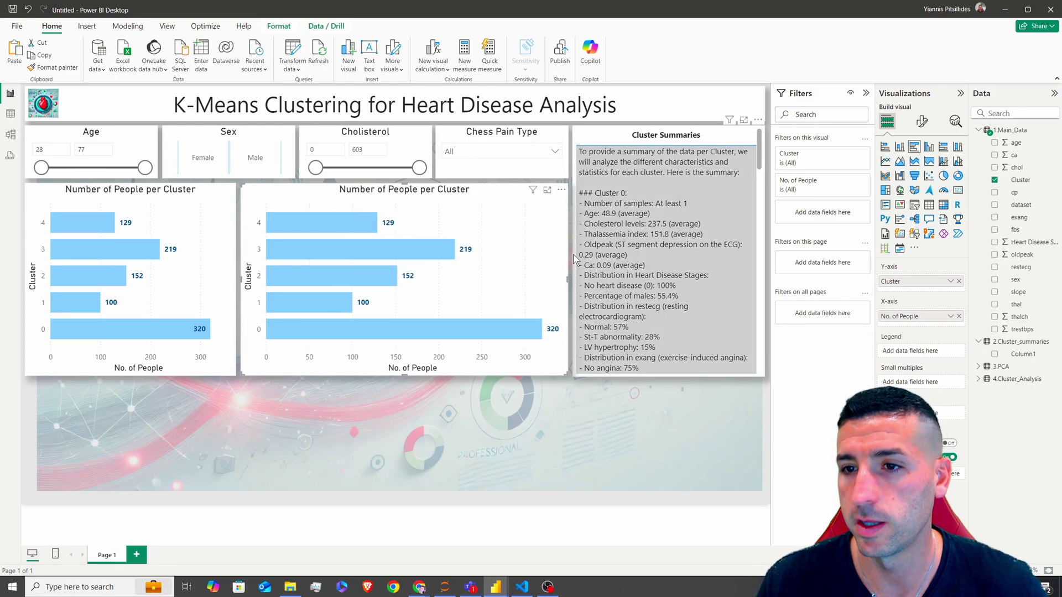
Convert the copied chart to a scatter chart and remove its Count of Cluster and Cluster fields
{"action": "left_click", "coordinate": [929, 177]}
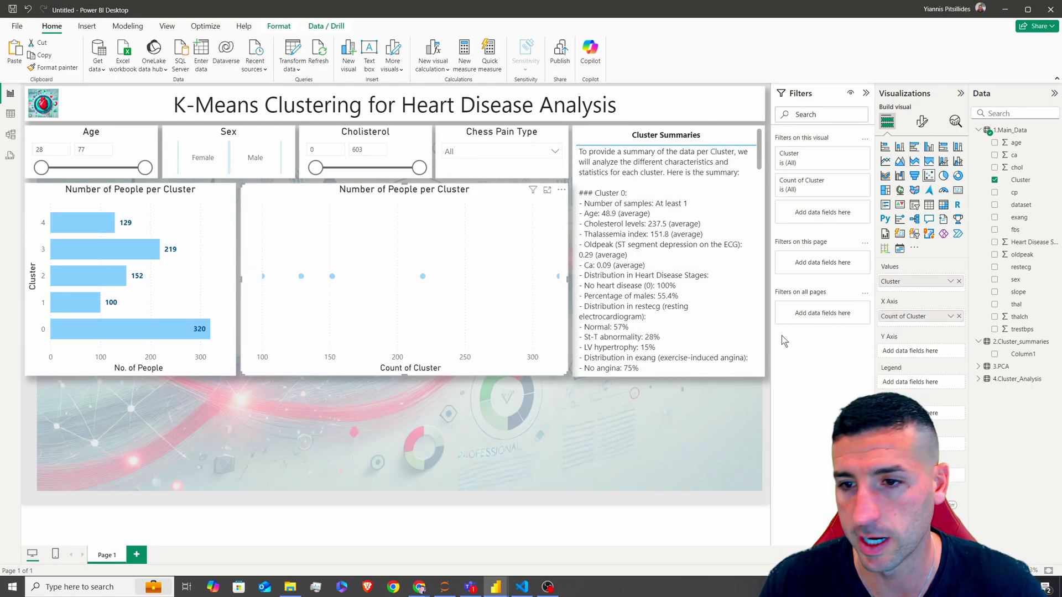
{"action": "left_click", "coordinate": [960, 316]}
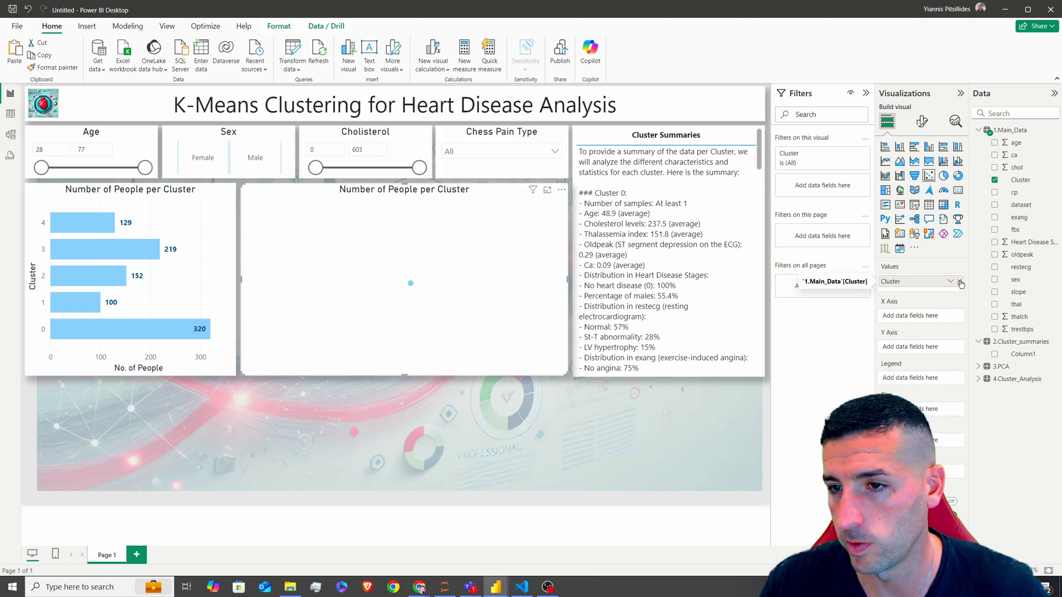
{"action": "left_click", "coordinate": [958, 281]}
Assign PCA1 from the 3.PCA table to the scatter chart's X axis and PCA2 to its Y axis
{"action": "left_click", "coordinate": [978, 130]}
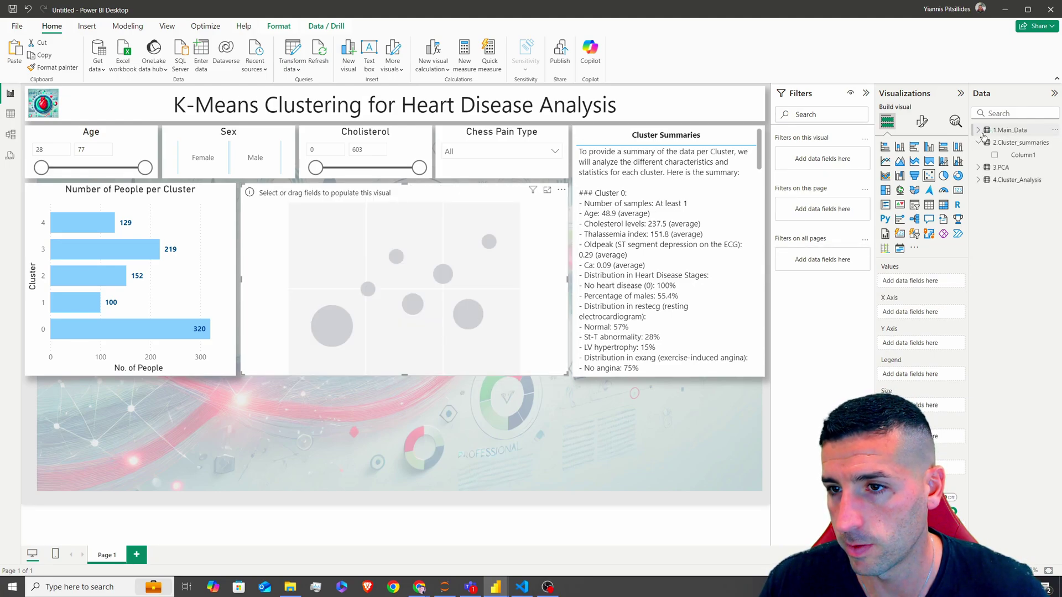
{"action": "left_click", "coordinate": [979, 167]}
{"action": "left_click_drag", "start_coordinate": [1024, 198], "coordinate": [915, 311]}
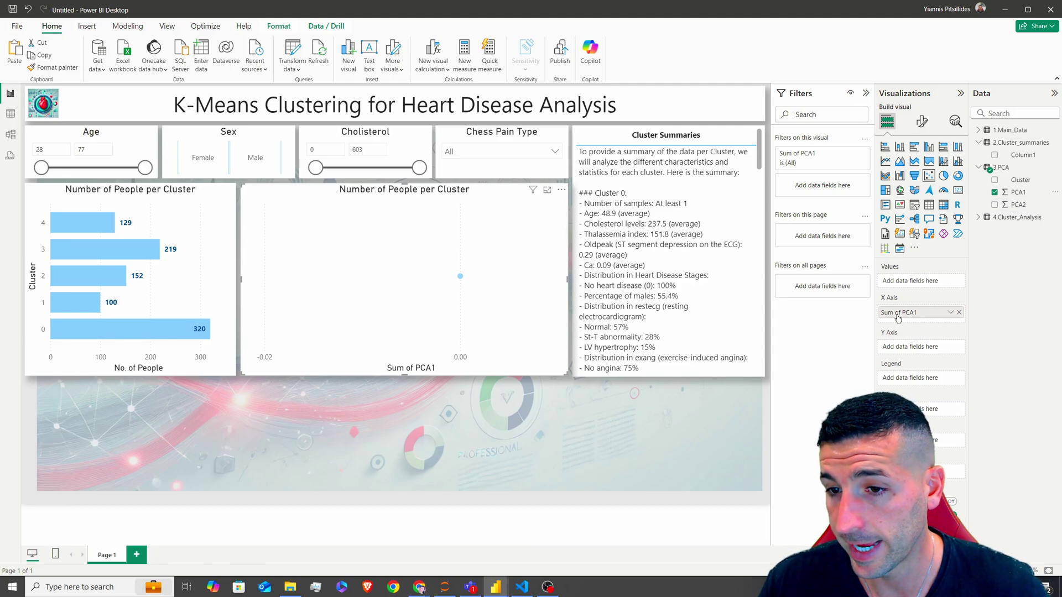
{"action": "left_click_drag", "start_coordinate": [1018, 208], "coordinate": [933, 347]}
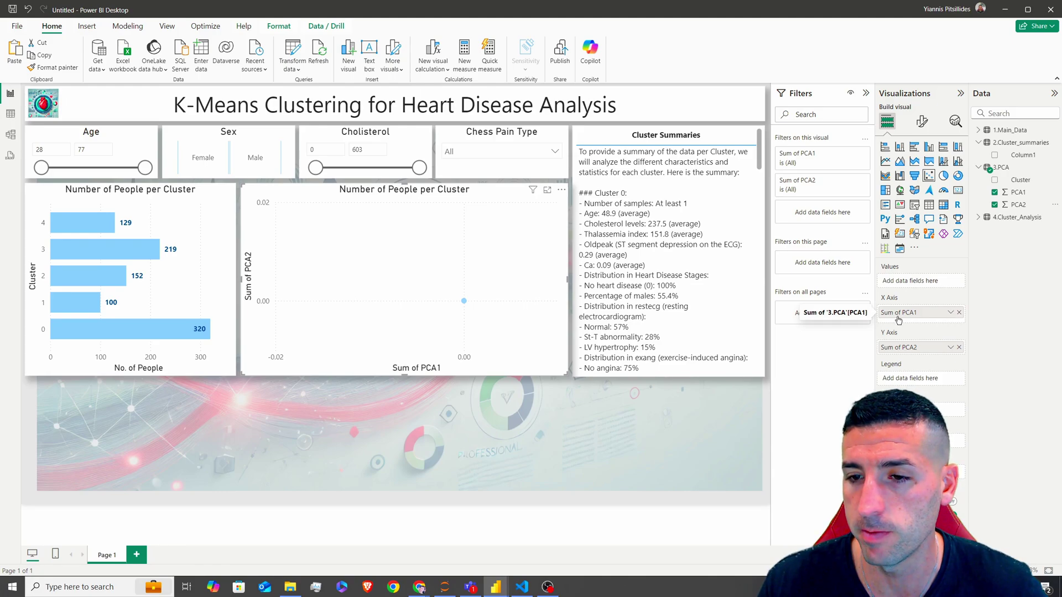
Set both PCA1 and PCA2 in the scatter chart to Don't summarize
{"action": "left_click", "coordinate": [950, 313]}
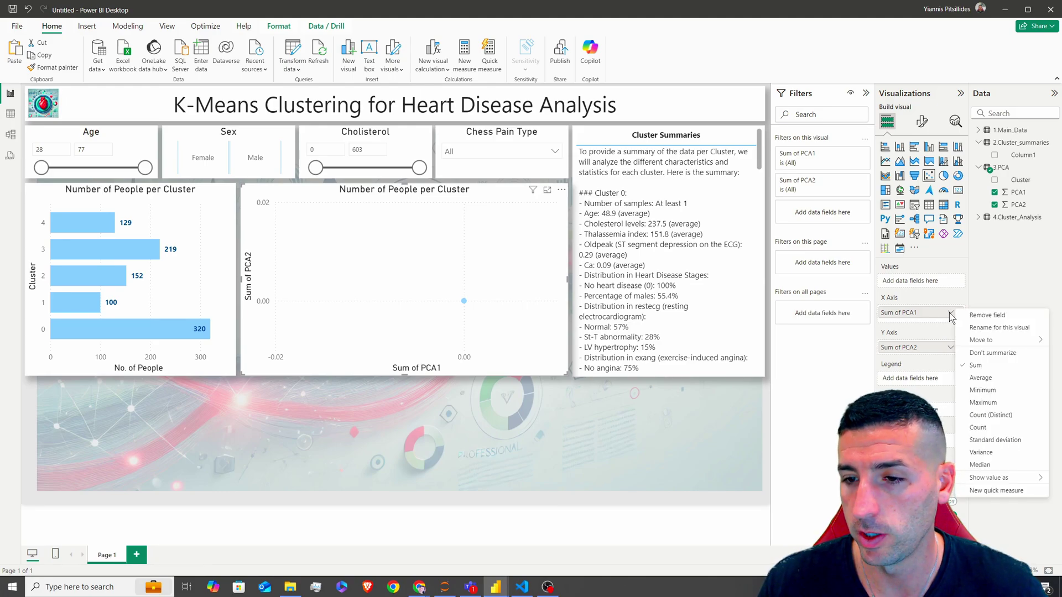
{"action": "left_click", "coordinate": [992, 353]}
{"action": "left_click", "coordinate": [950, 347]}
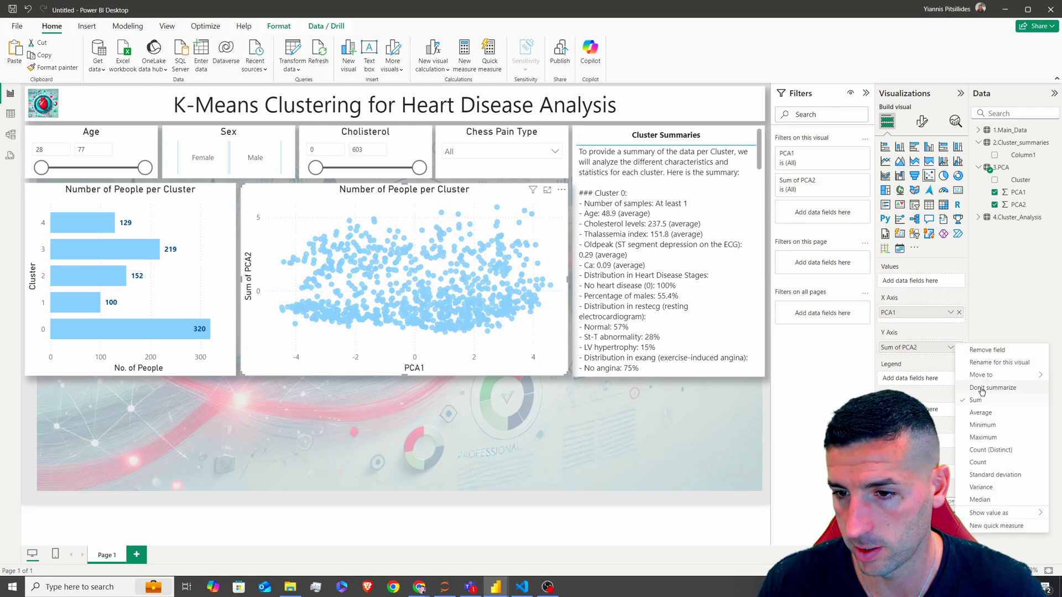
{"action": "left_click", "coordinate": [990, 387]}
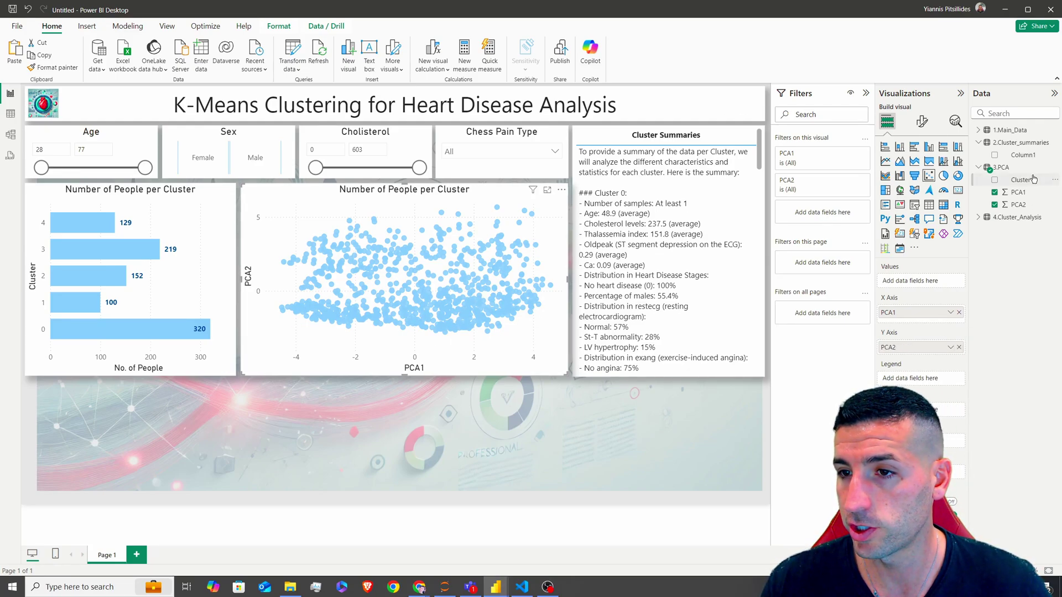
Use the 3.PCA Cluster field as the scatter chart's legend and position the legend at Bottom center
{"action": "left_click_drag", "start_coordinate": [1021, 180], "coordinate": [924, 379]}
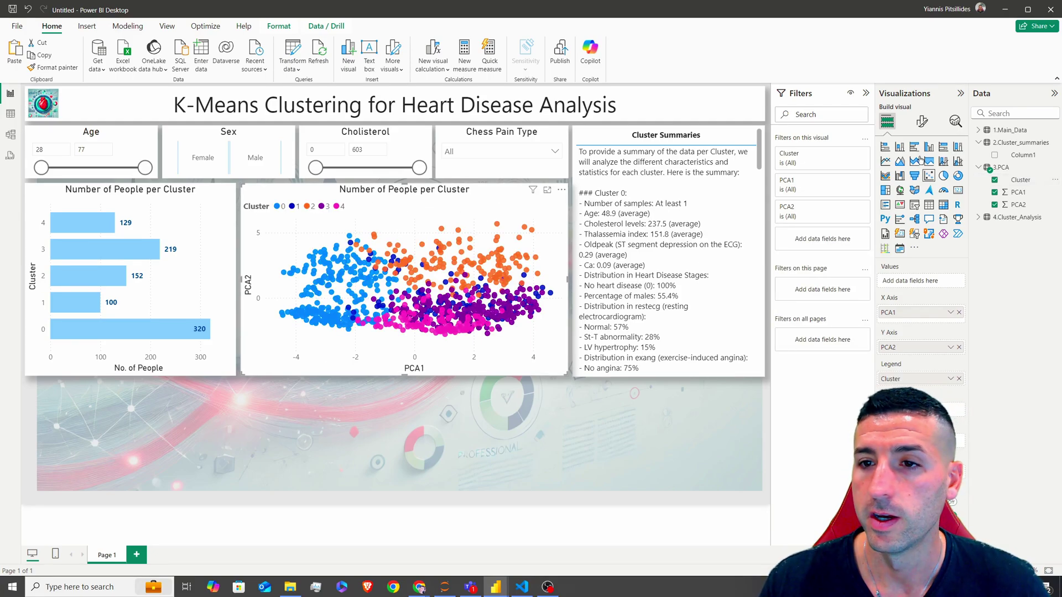
{"action": "left_click", "coordinate": [921, 121]}
{"action": "left_click", "coordinate": [896, 235]}
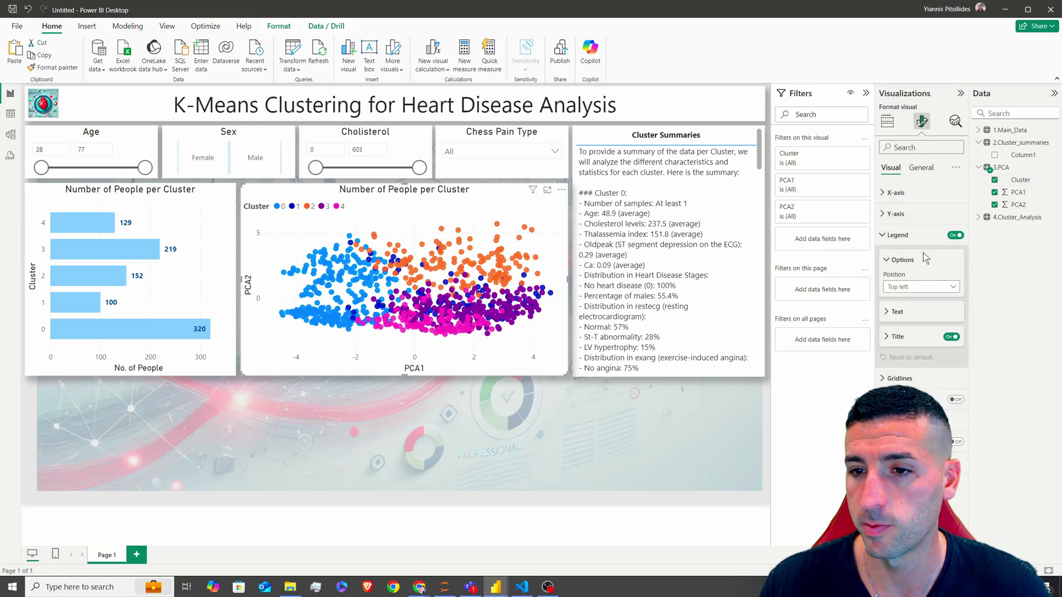
{"action": "left_click", "coordinate": [914, 287]}
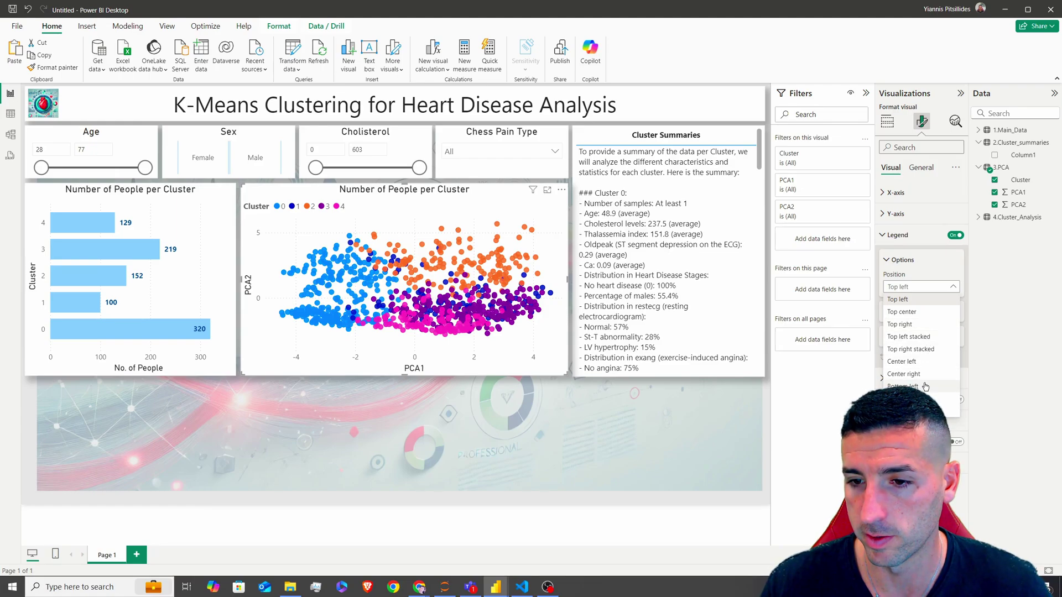
{"action": "left_click", "coordinate": [902, 399]}
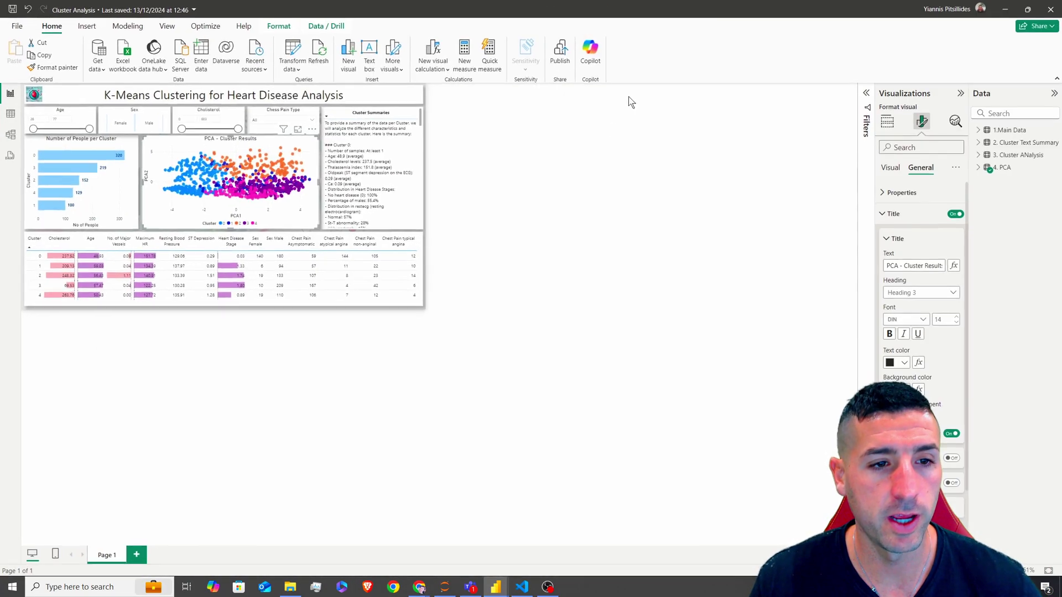
In the finished Cluster Analysis report, examine which 3. Cluster ANalysis fields the table beneath the charts uses
{"action": "left_click", "coordinate": [553, 426]}
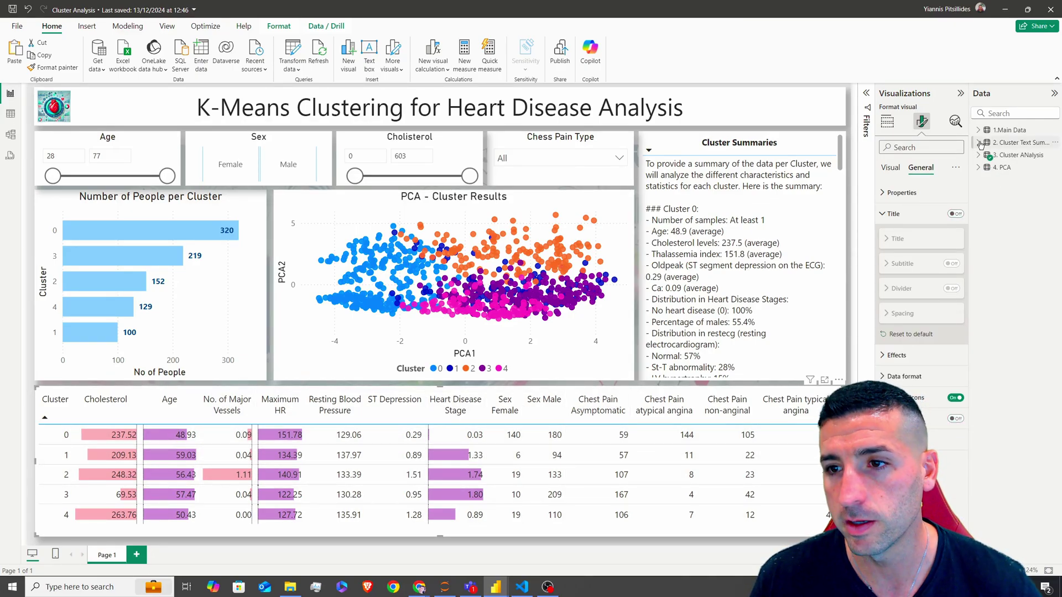
{"action": "left_click", "coordinate": [985, 157]}
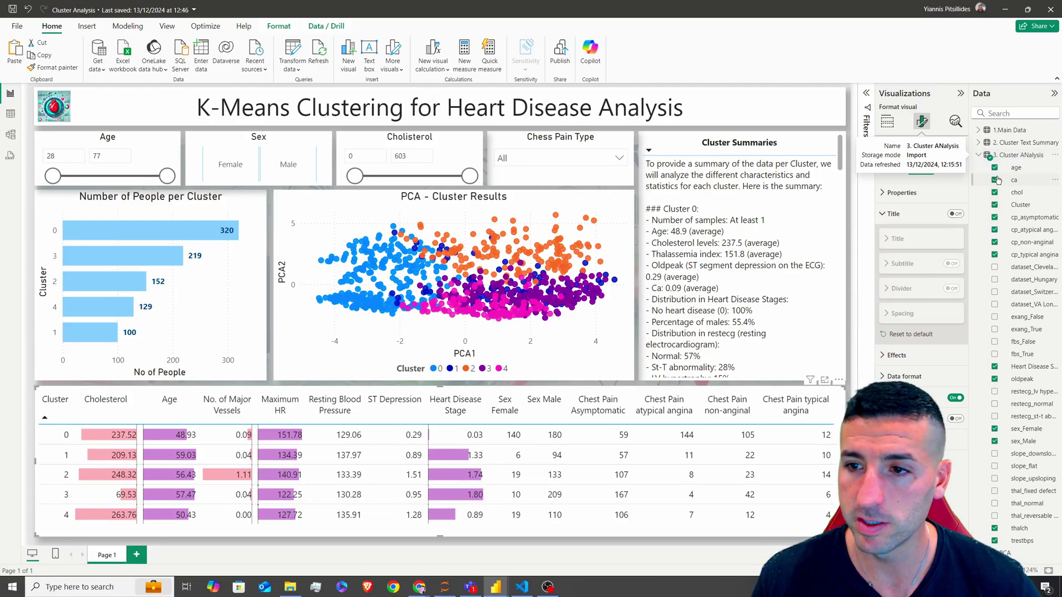
{"action": "left_click_drag", "start_coordinate": [968, 366], "coordinate": [906, 366]}
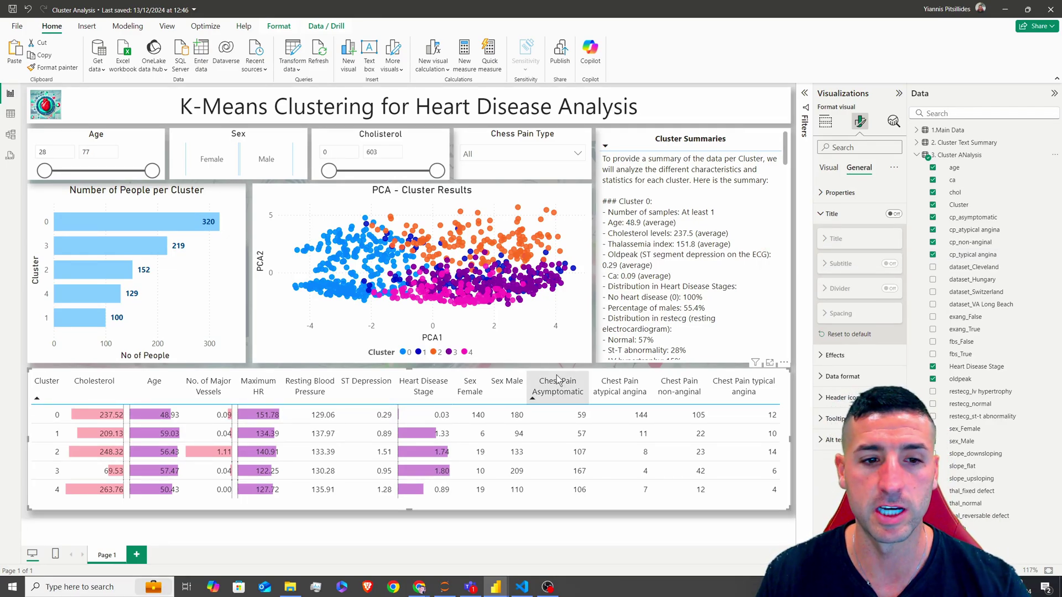
{"action": "left_click", "coordinate": [826, 121]}
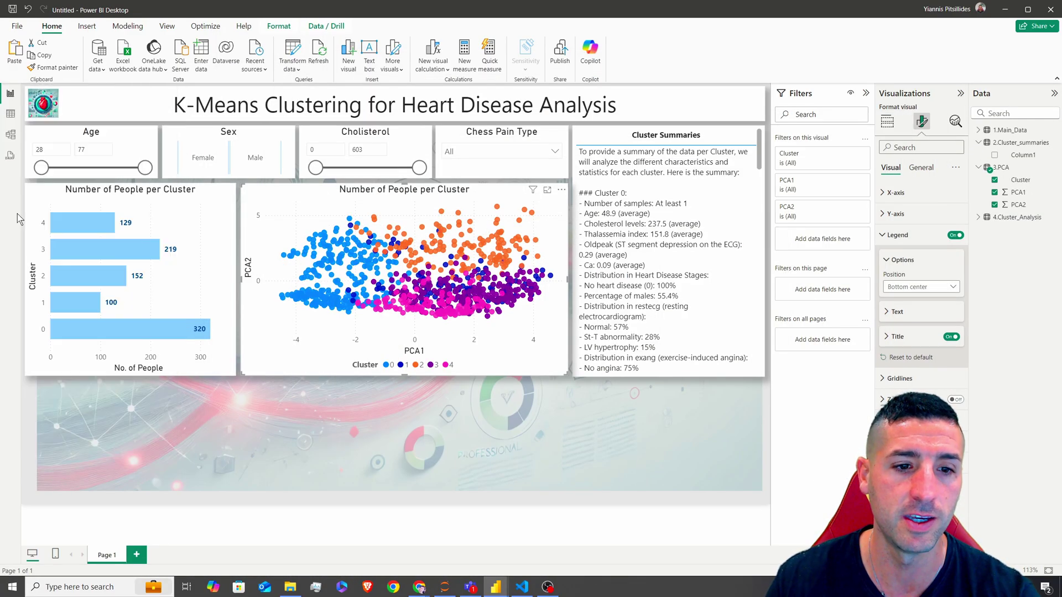
Switch to the Kaggle UCI Heart Disease Data page in Chrome and read the dataset's column descriptions
{"action": "mouse_move", "coordinate": [419, 586]}
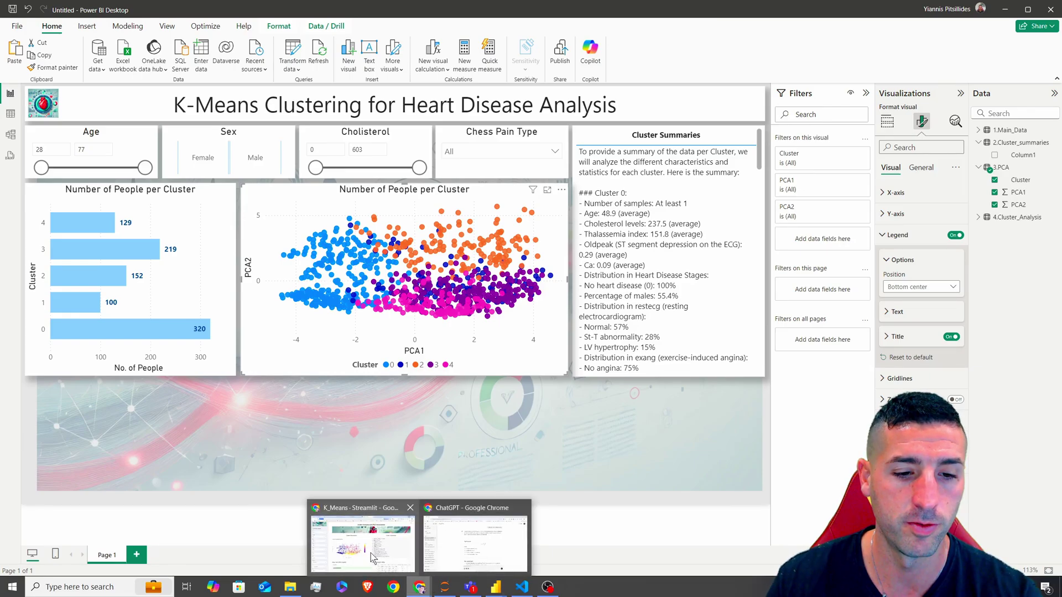
{"action": "left_click", "coordinate": [351, 533]}
{"action": "left_click", "coordinate": [62, 10]}
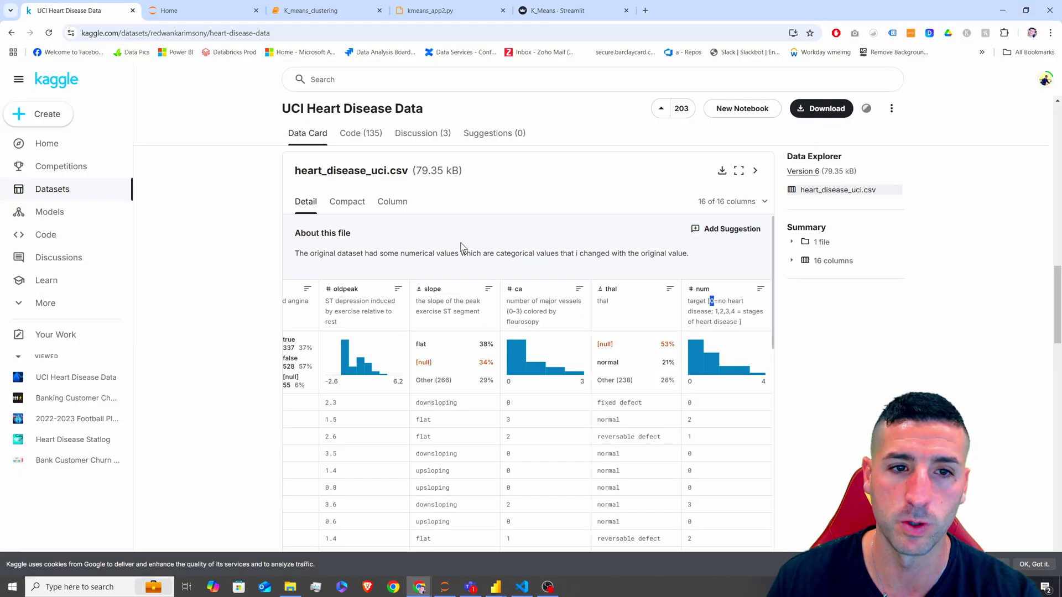
{"action": "scroll", "coordinate": [459, 246], "scroll_direction": "up", "scroll_amount": 10}
{"action": "scroll", "coordinate": [459, 244], "scroll_direction": "up", "scroll_amount": 6}
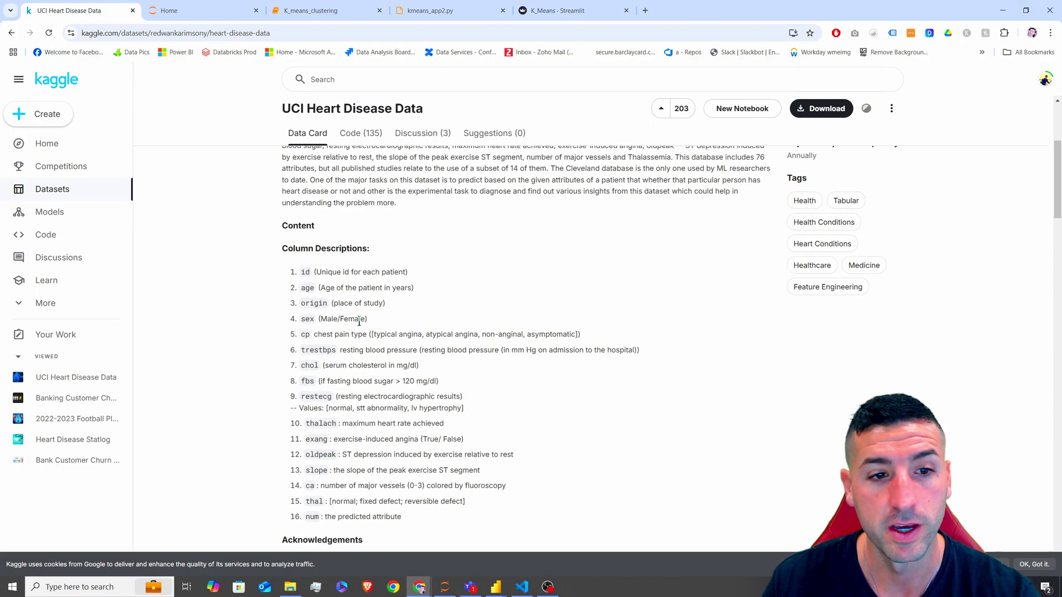
{"action": "left_click_drag", "start_coordinate": [340, 287], "coordinate": [374, 303]}
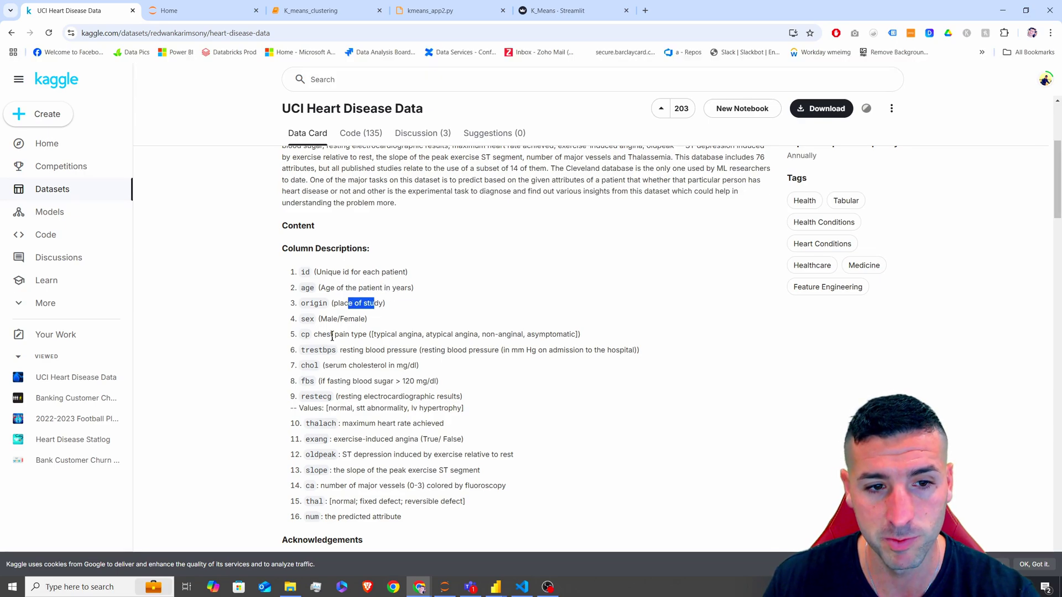
{"action": "left_click_drag", "start_coordinate": [331, 334], "coordinate": [346, 349]}
{"action": "left_click", "coordinate": [353, 370]}
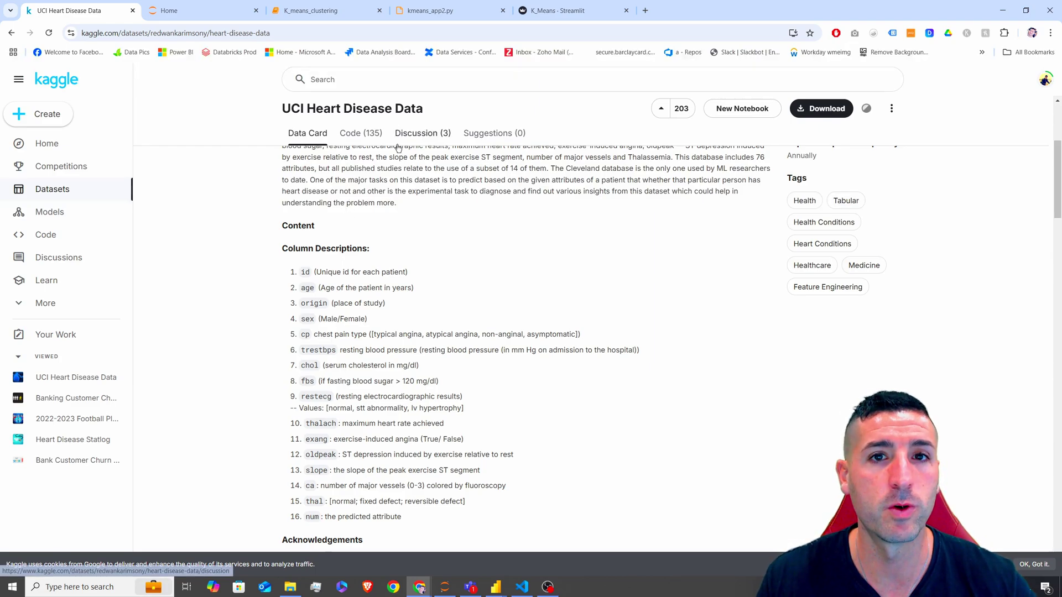
Return to the finished Cluster Analysis report in Power BI, review the 3. Cluster ANalysis fields and minimize that report
{"action": "key", "text": "alt+Tab"}
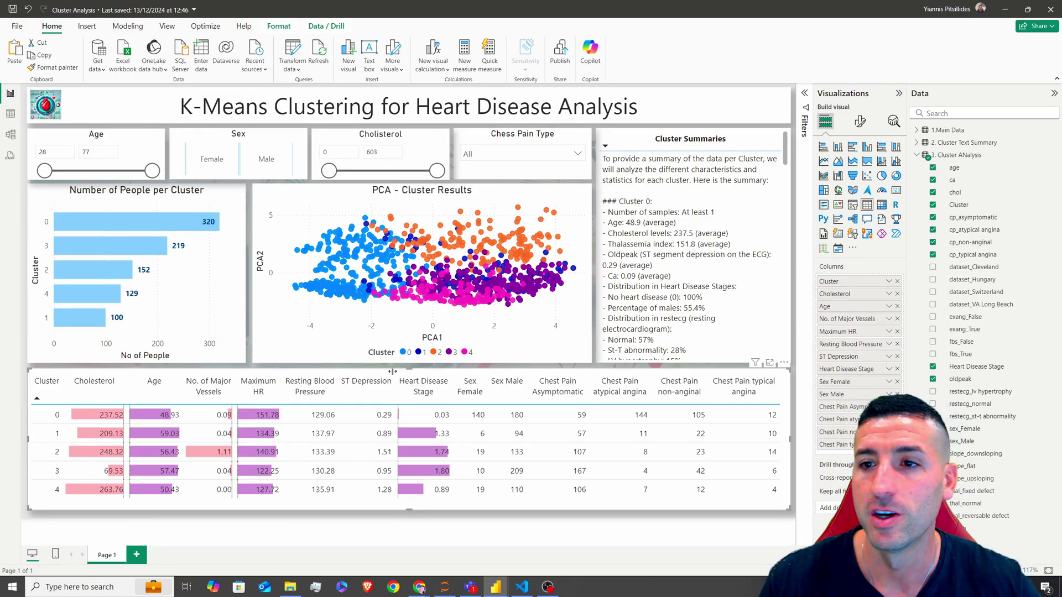
{"action": "double_click", "coordinate": [977, 157]}
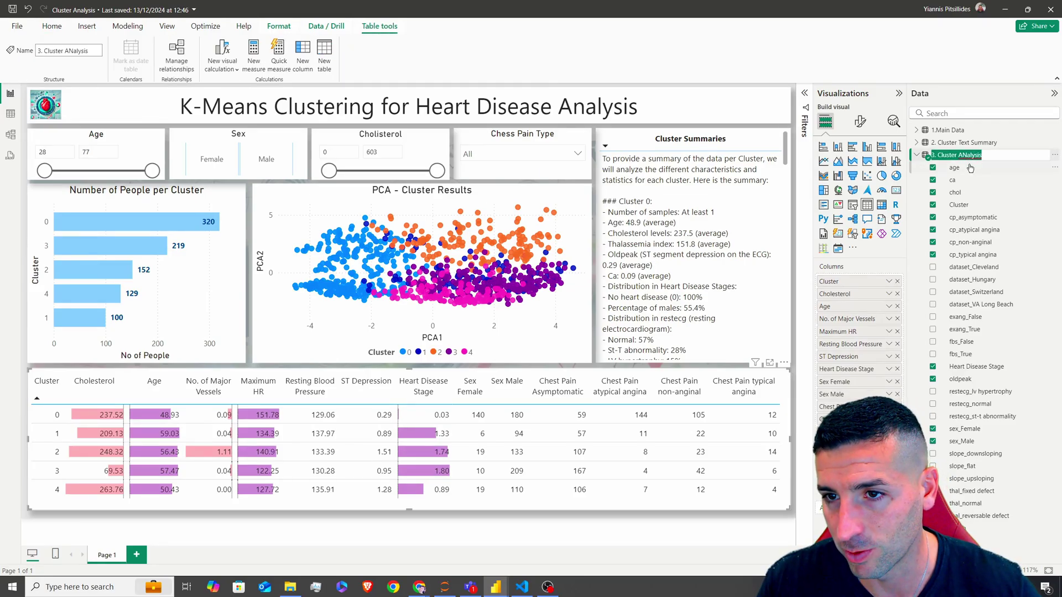
{"action": "left_click", "coordinate": [1005, 10]}
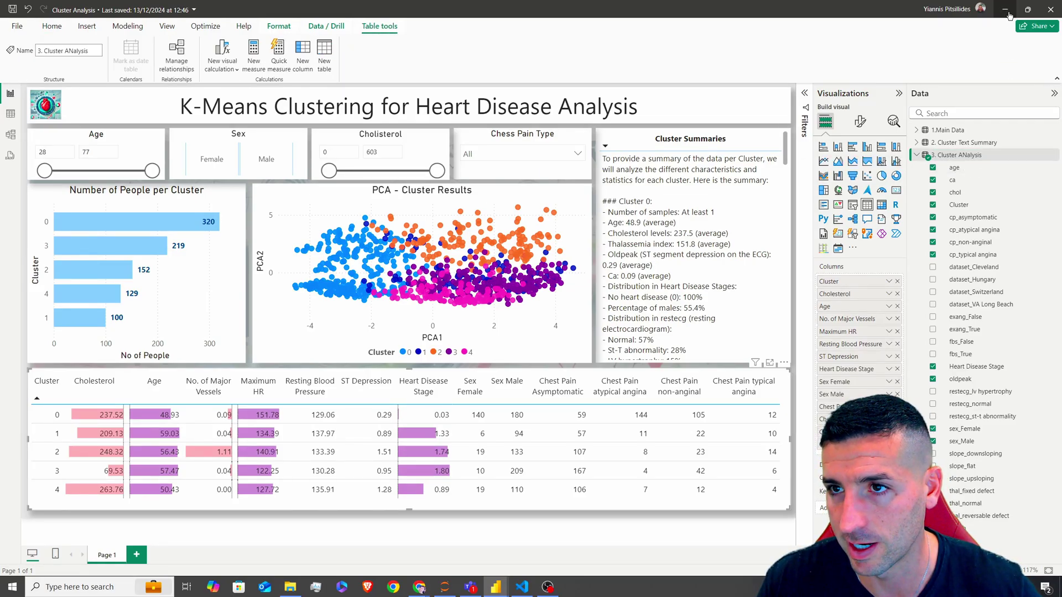
Switch to the untitled Power BI report and rename the 4.Cluster_Analysis table as "3. Cluster ANalysis"
{"action": "mouse_move", "coordinate": [495, 587]}
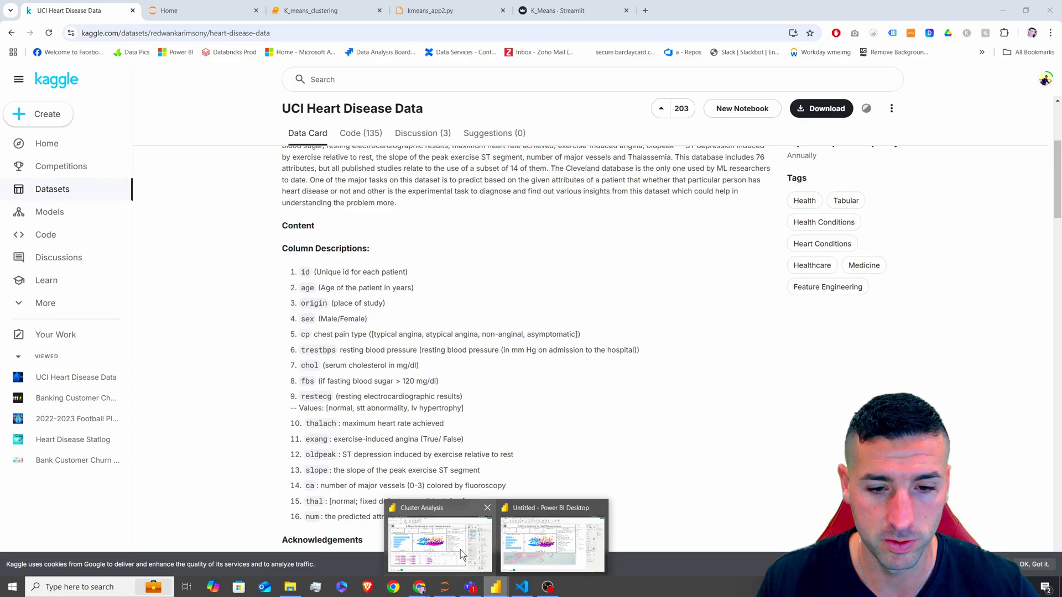
{"action": "left_click", "coordinate": [544, 550]}
{"action": "left_click", "coordinate": [544, 550]}
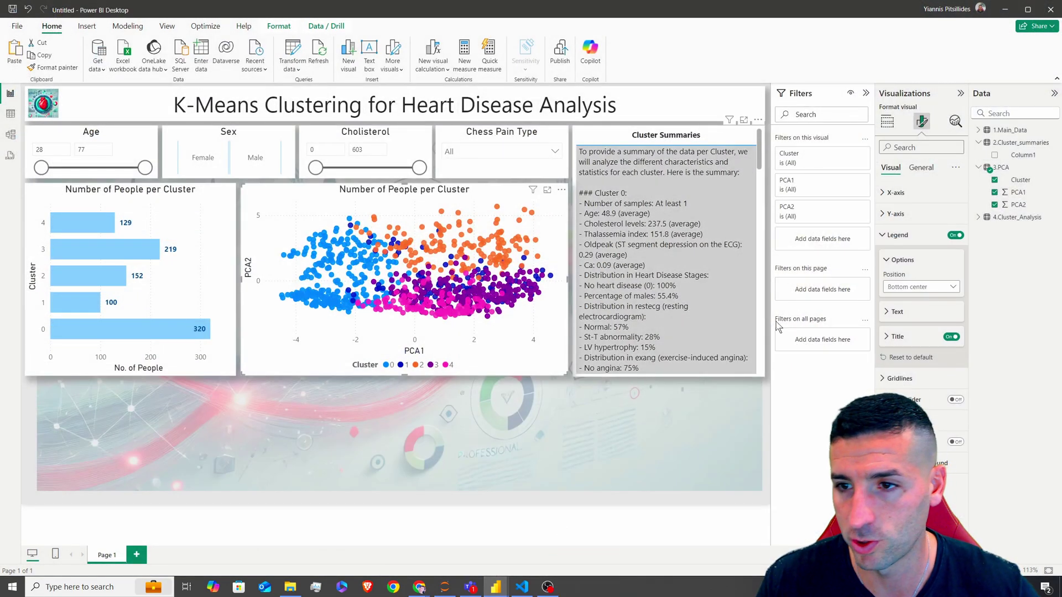
{"action": "left_click", "coordinate": [979, 218]}
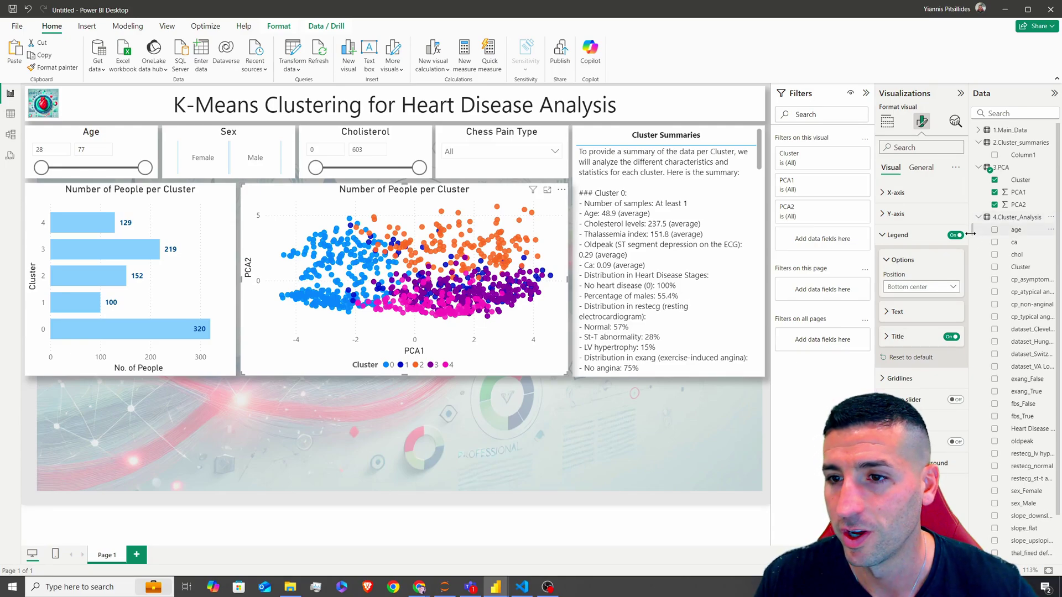
{"action": "double_click", "coordinate": [975, 217]}
{"action": "type", "text": "3. Cluster ANalysis"}
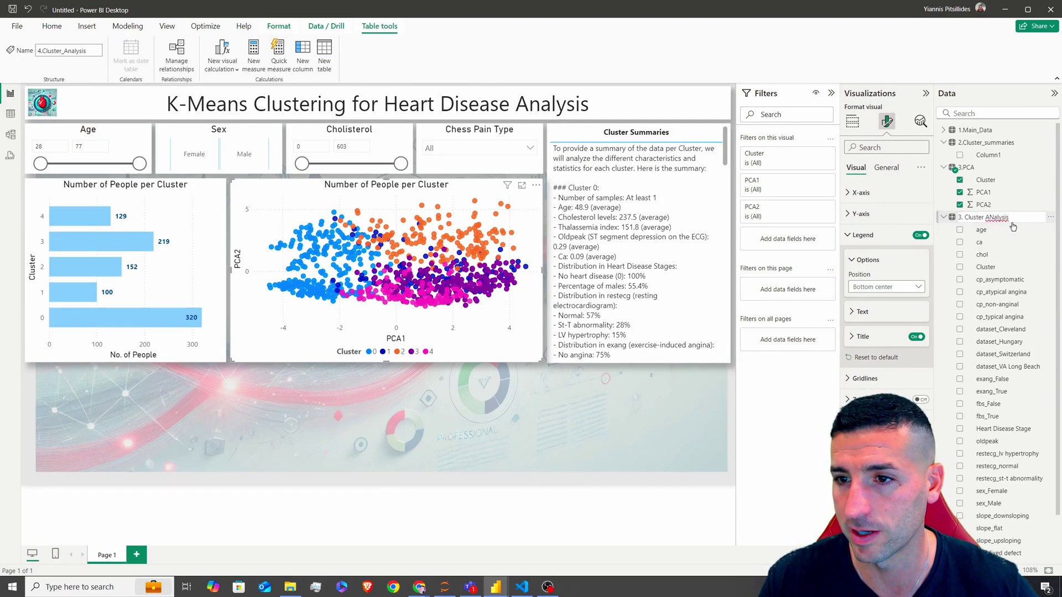
{"action": "key", "text": "Return"}
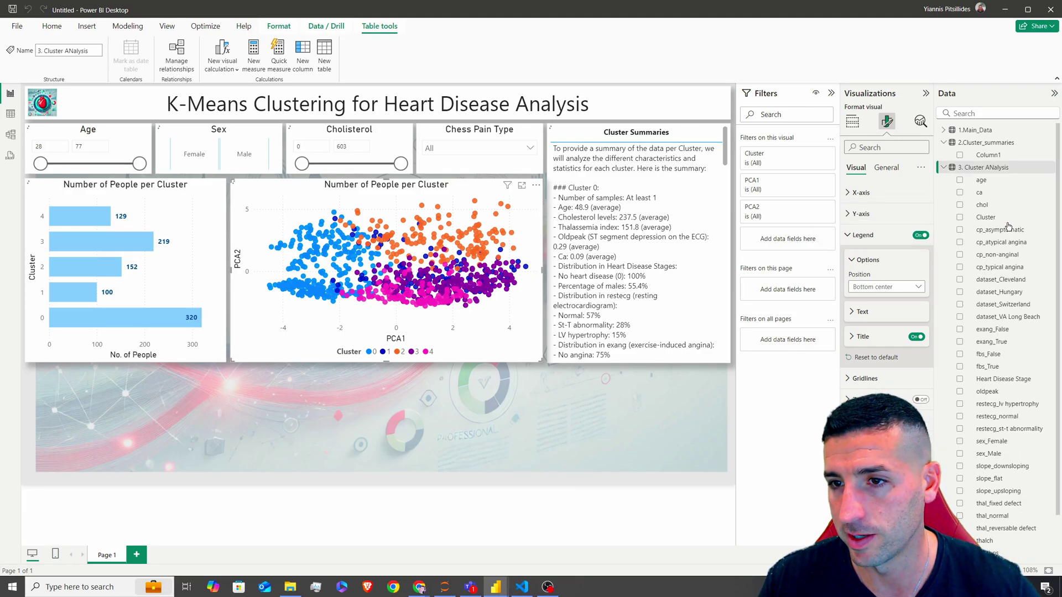
Collapse the cluster analysis table's field list and rename the 3.PCA table as "4.PCA"
{"action": "left_click", "coordinate": [949, 169]}
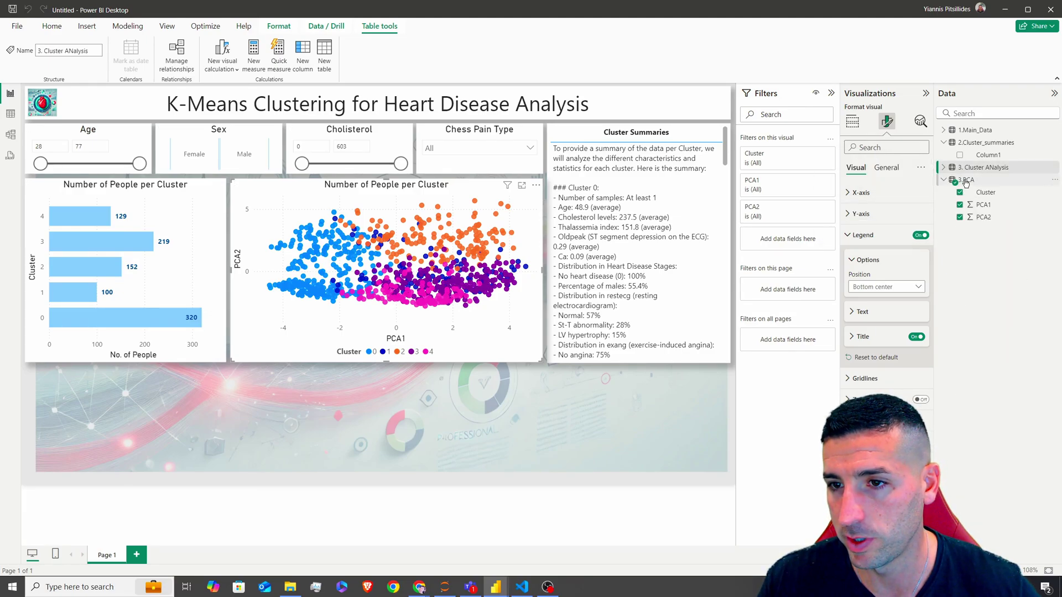
{"action": "left_click", "coordinate": [961, 179]}
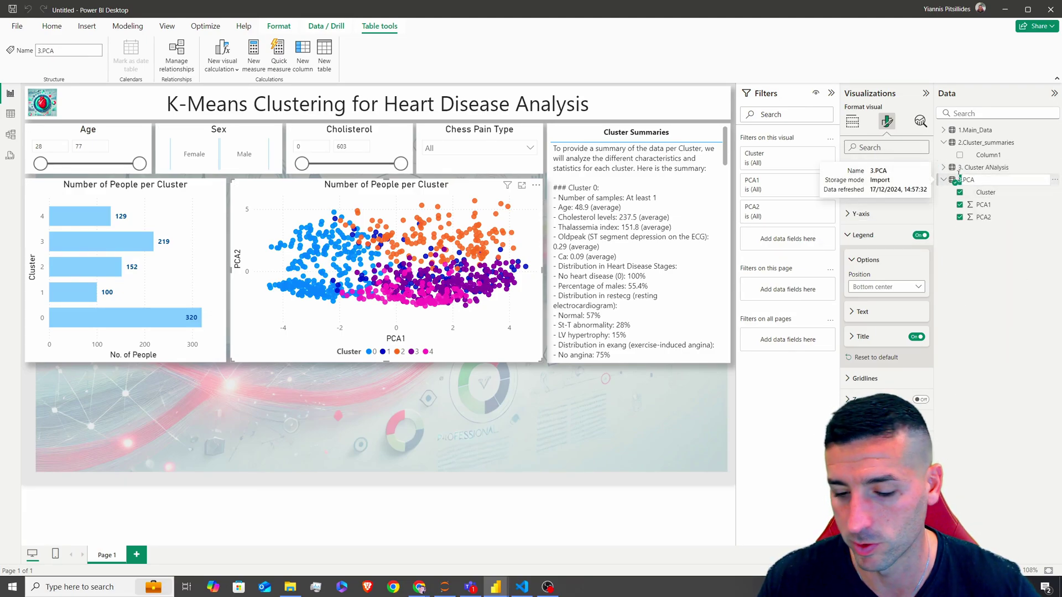
{"action": "type", "text": "44"}
{"action": "key", "text": "Return"}
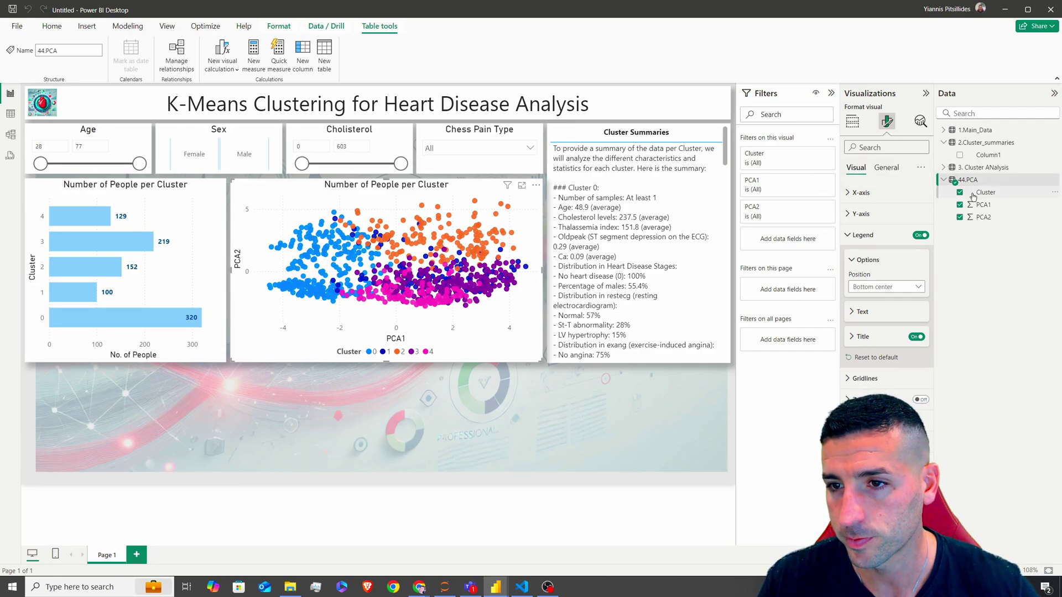
{"action": "double_click", "coordinate": [965, 183]}
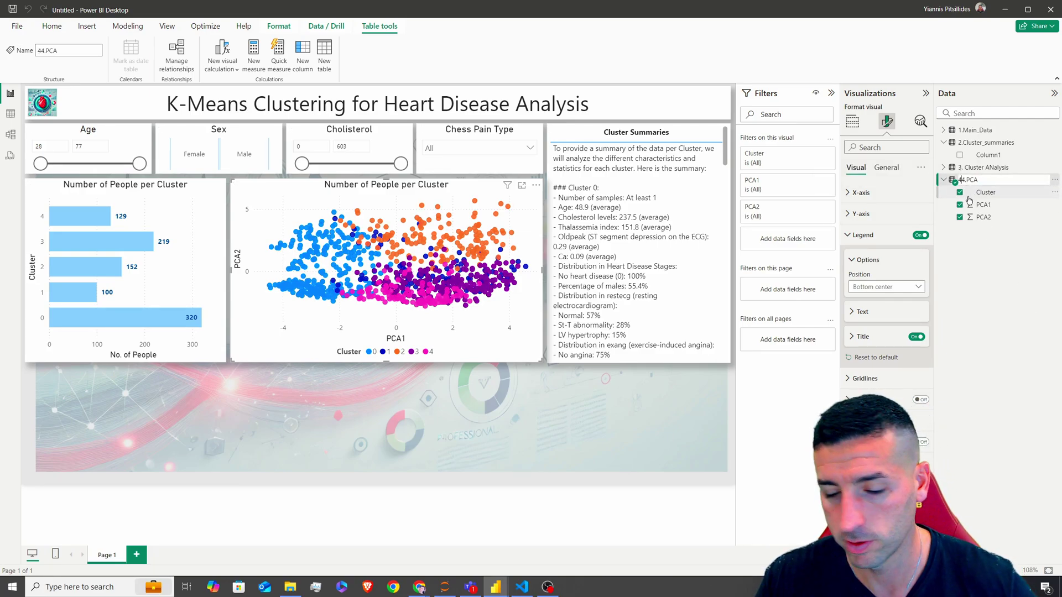
{"action": "type", "text": "4"}
{"action": "key", "text": "Return"}
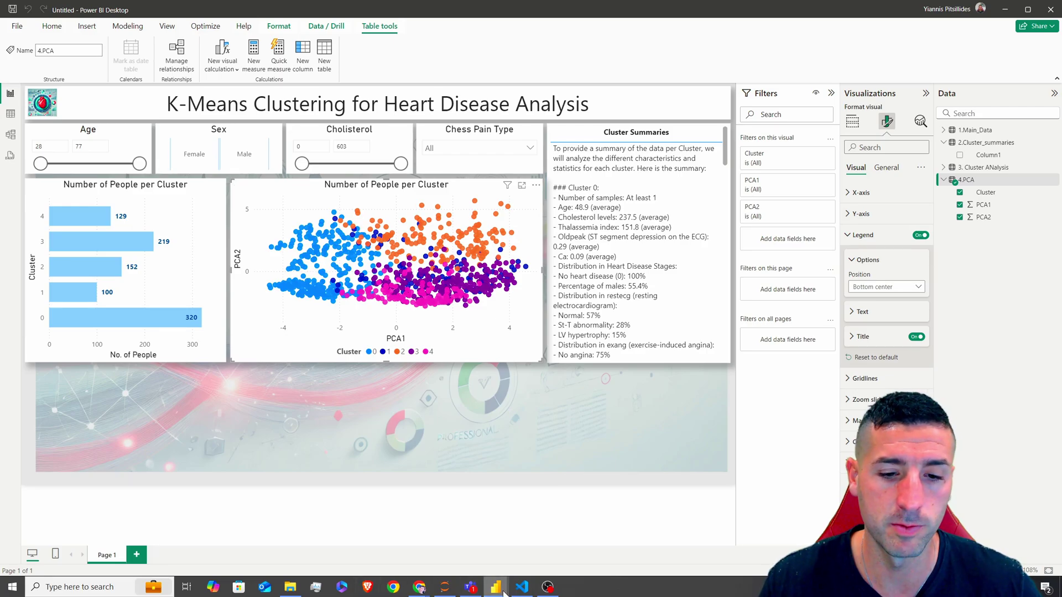
Copy the cluster analysis table from the finished Cluster Analysis report into the untitled report and place it beneath the charts
{"action": "mouse_move", "coordinate": [495, 587]}
{"action": "left_click", "coordinate": [437, 534]}
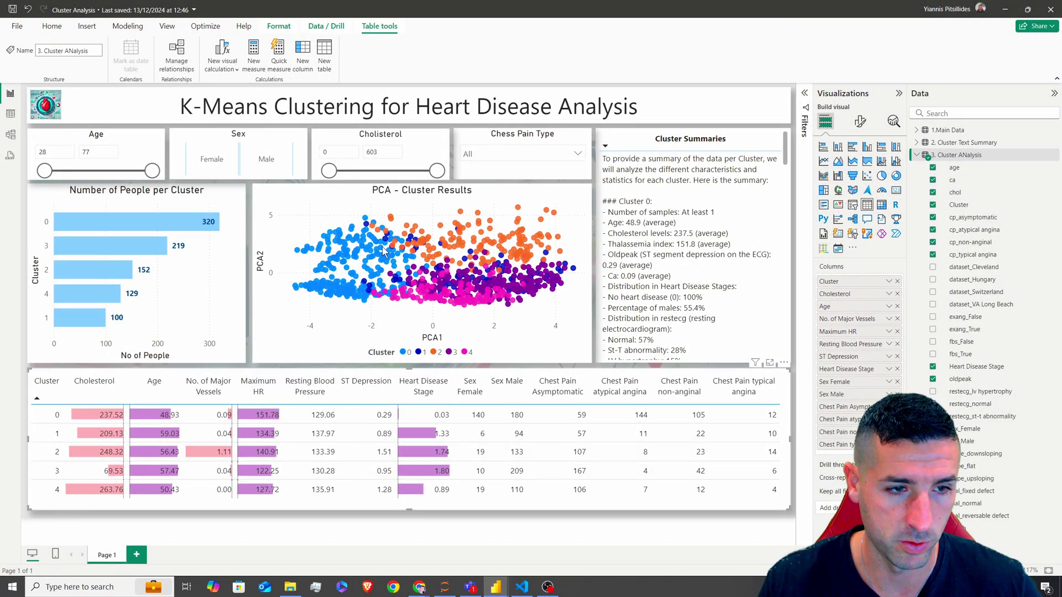
{"action": "key", "text": "alt+Tab"}
{"action": "key", "text": "ctrl+v"}
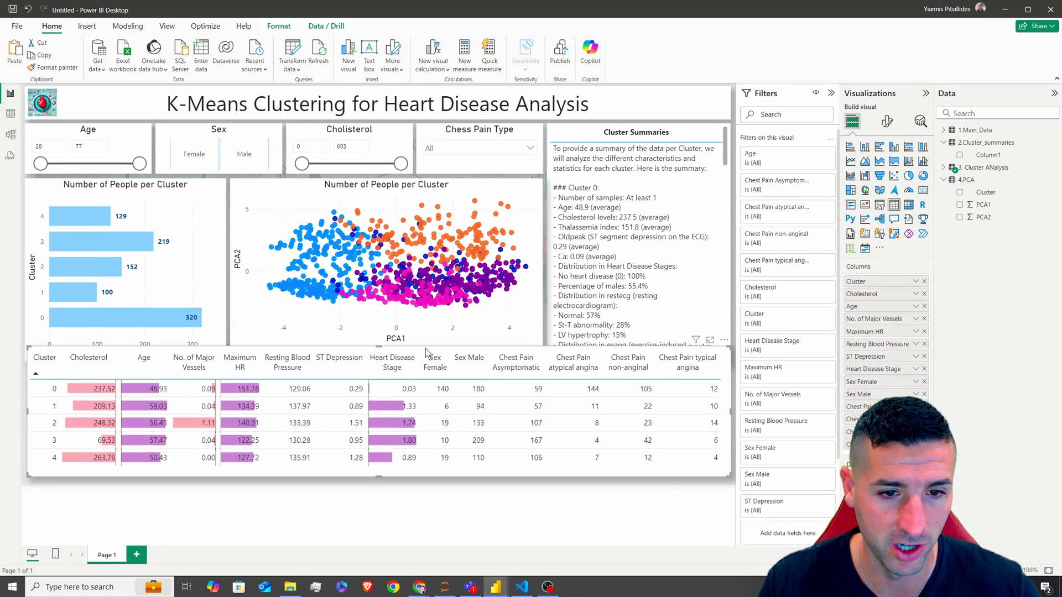
{"action": "left_click_drag", "start_coordinate": [426, 349], "coordinate": [424, 361]}
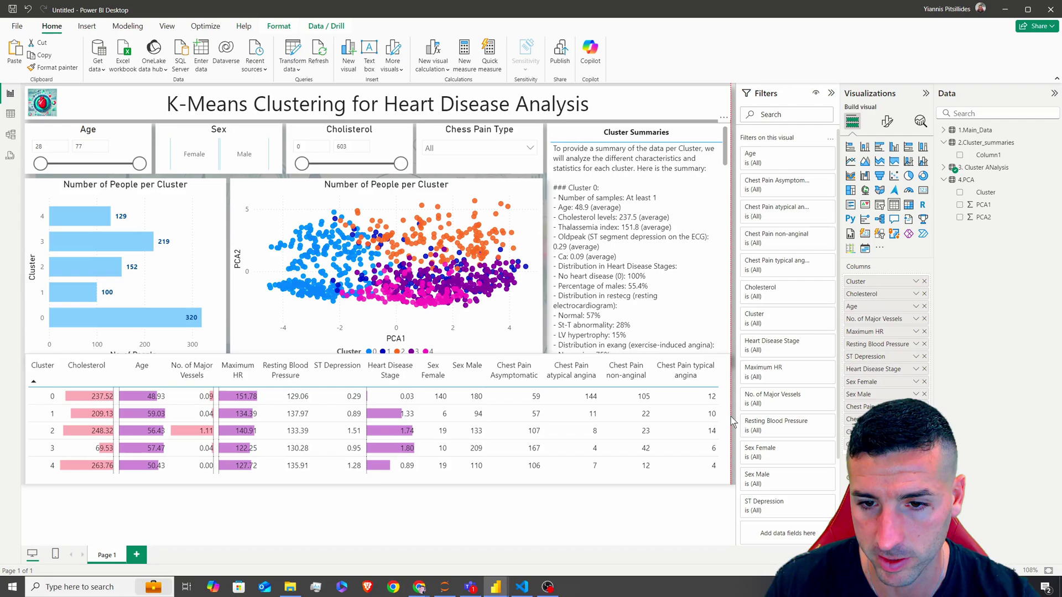
Set the page's canvas type to Custom with a height of 790 px and move the table down clear of the charts
{"action": "left_click", "coordinate": [887, 121]}
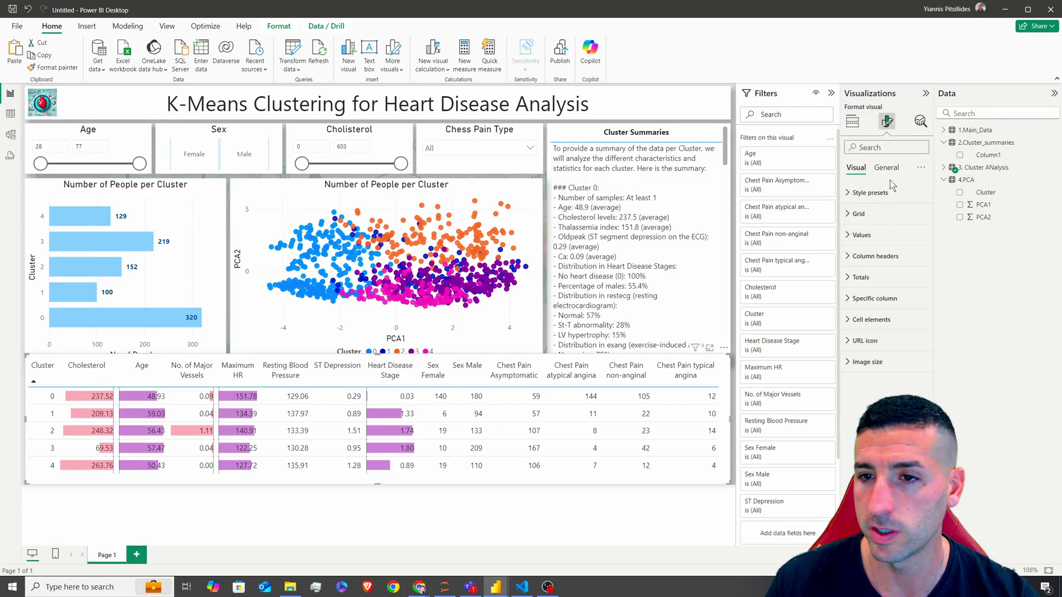
{"action": "left_click", "coordinate": [736, 160]}
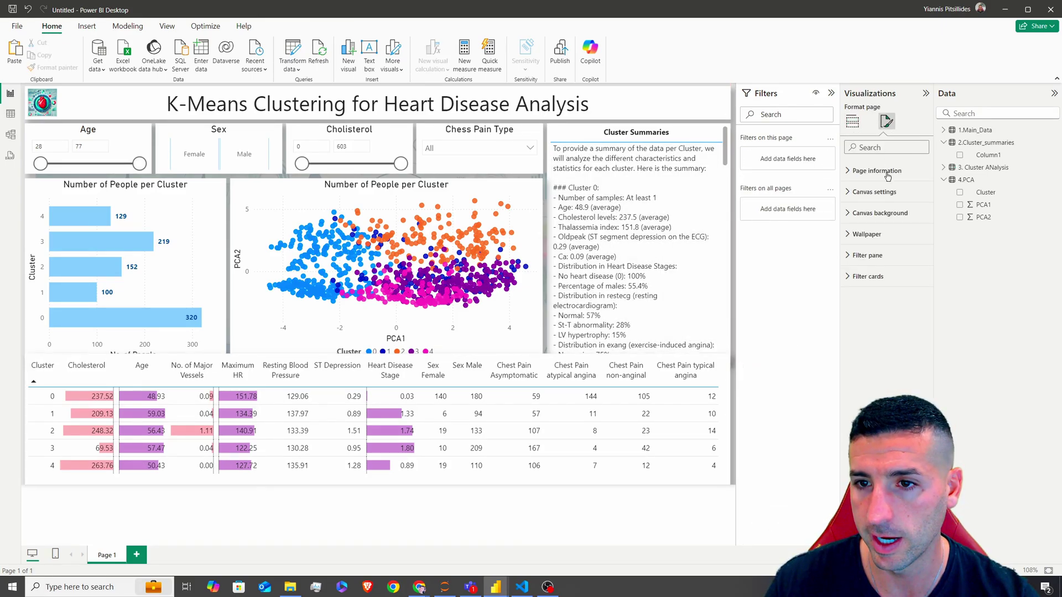
{"action": "left_click", "coordinate": [879, 192]}
{"action": "left_click", "coordinate": [897, 230]}
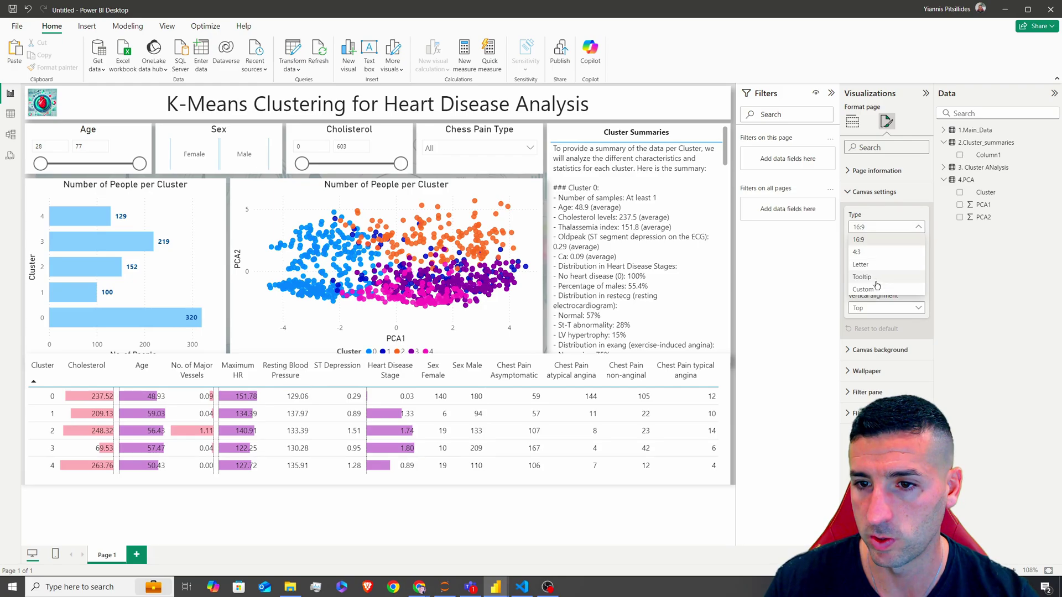
{"action": "left_click", "coordinate": [876, 282]}
{"action": "double_click", "coordinate": [855, 254]}
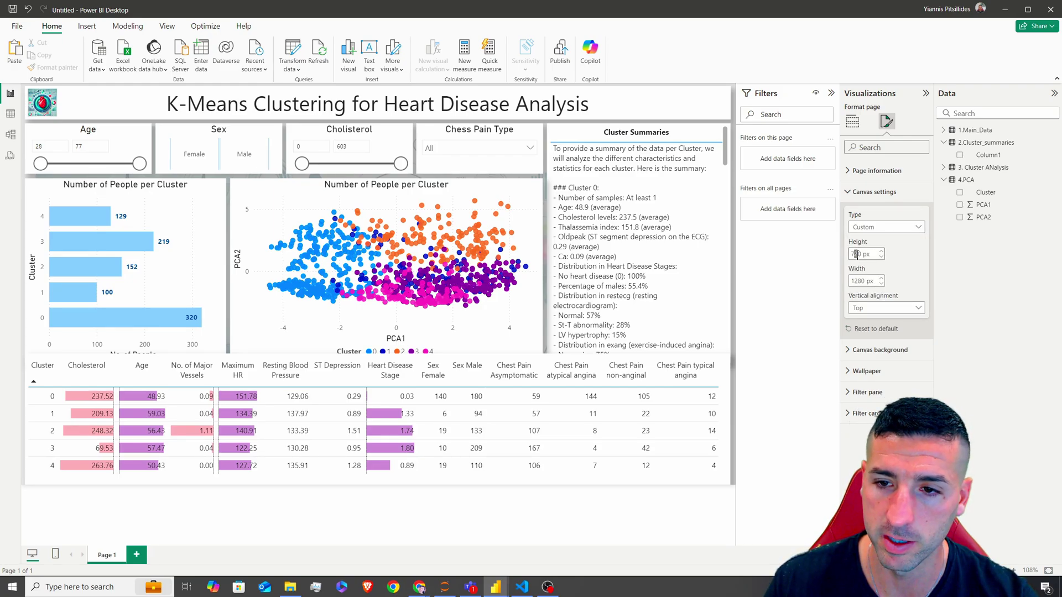
{"action": "type", "text": "790"}
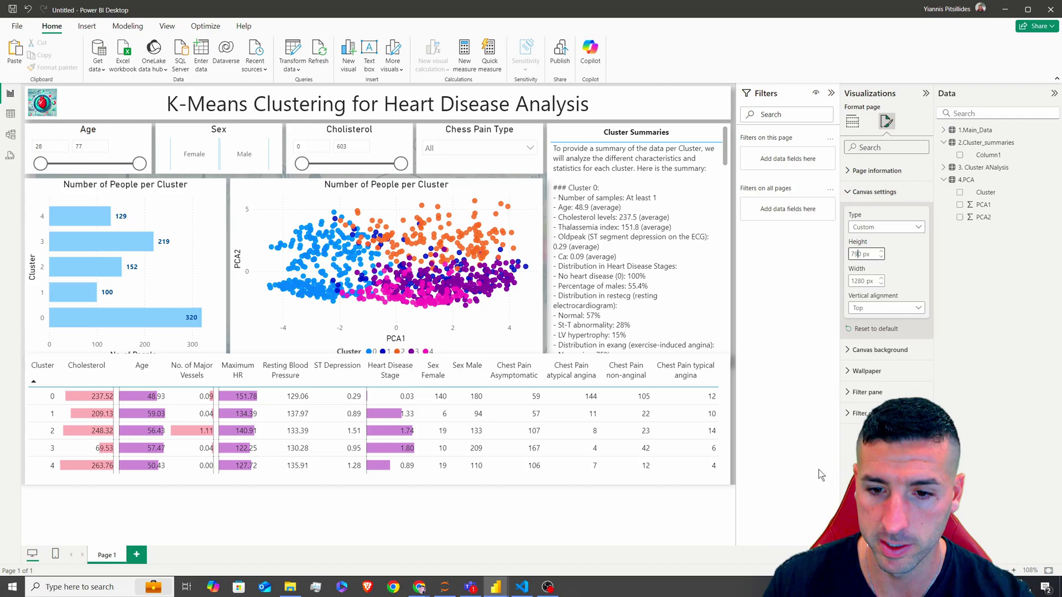
{"action": "left_click", "coordinate": [620, 357]}
{"action": "left_click_drag", "start_coordinate": [619, 360], "coordinate": [618, 378]}
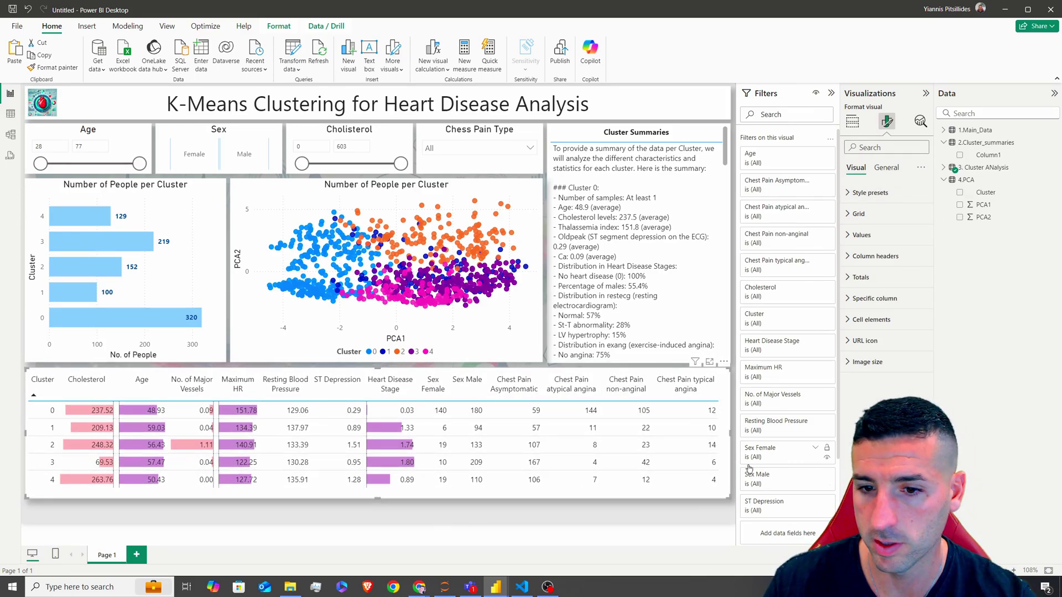
Try a canvas width of 1250 px and readjust the page's custom canvas height around the table
{"action": "left_click", "coordinate": [702, 506]}
{"action": "left_click", "coordinate": [887, 121]}
{"action": "left_click", "coordinate": [874, 192]}
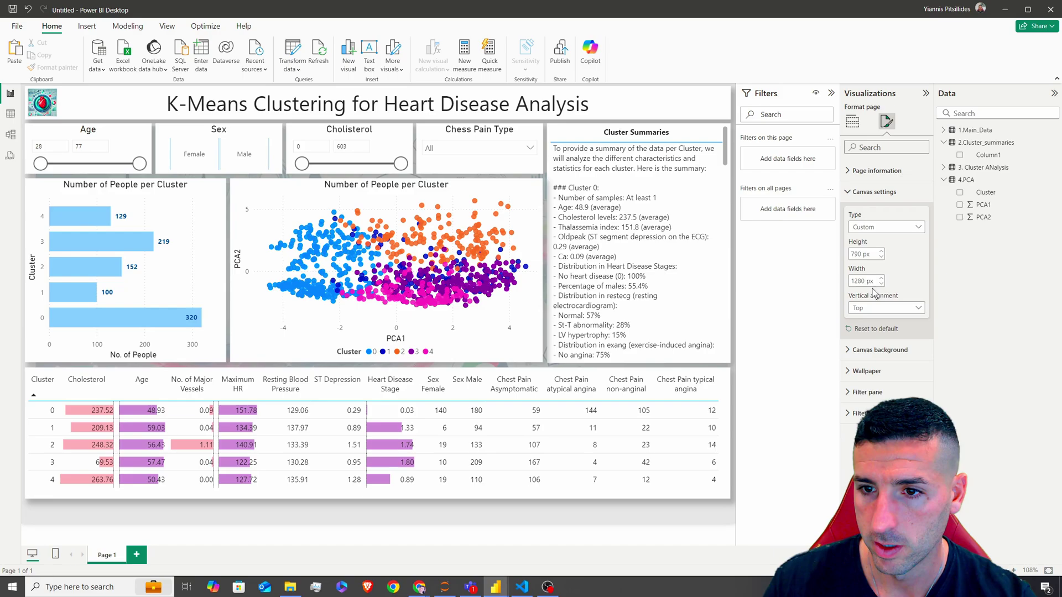
{"action": "double_click", "coordinate": [859, 281]}
{"action": "type", "text": "1250"}
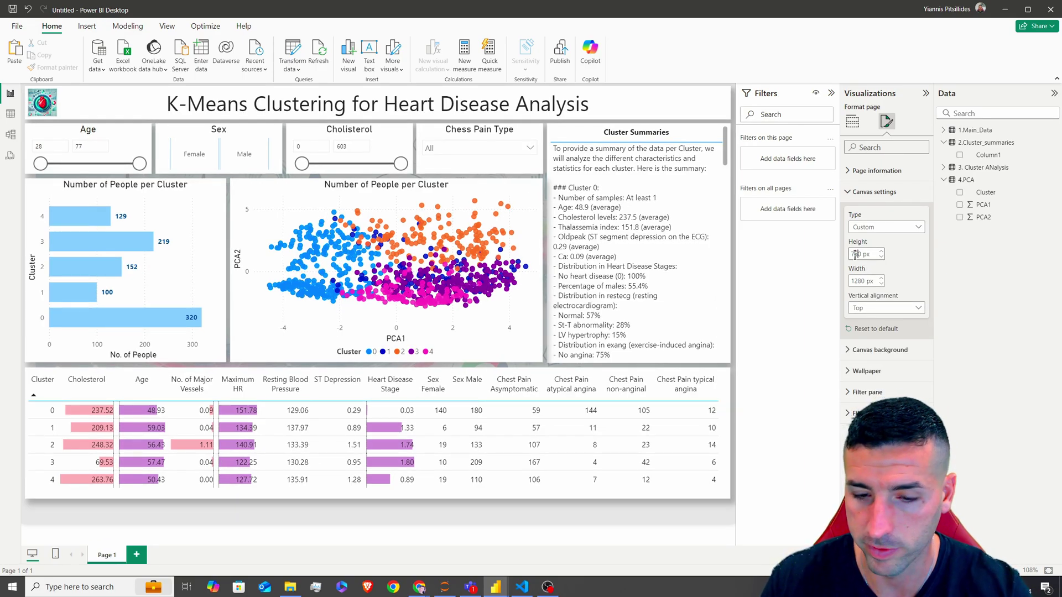
{"action": "left_click", "coordinate": [855, 256]}
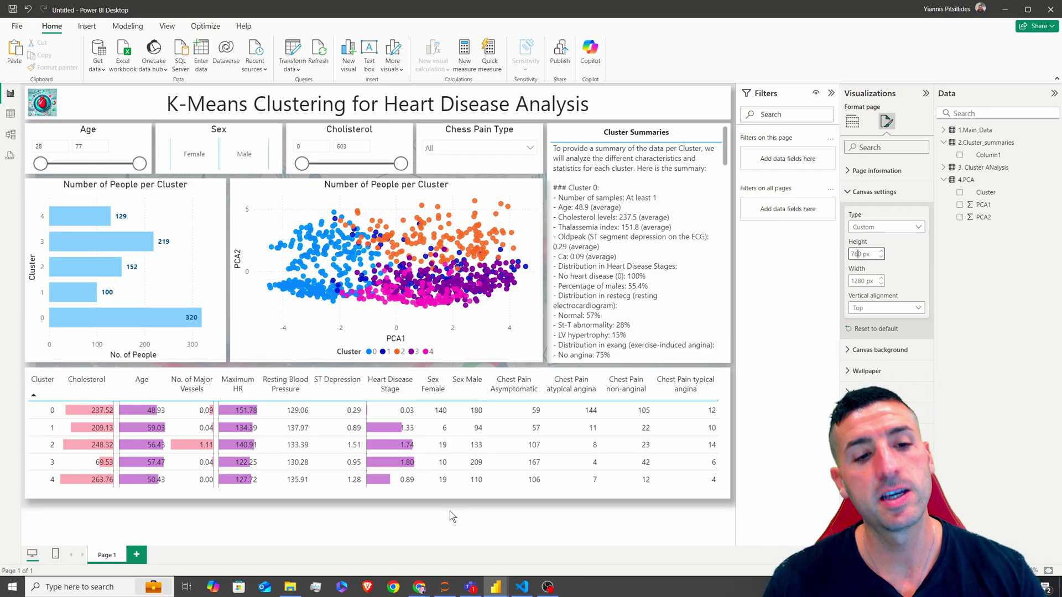
Inspect the table's Cell elements settings for the Cholesterol series, including its data bar colours and direction, without changing them
{"action": "left_click", "coordinate": [472, 368]}
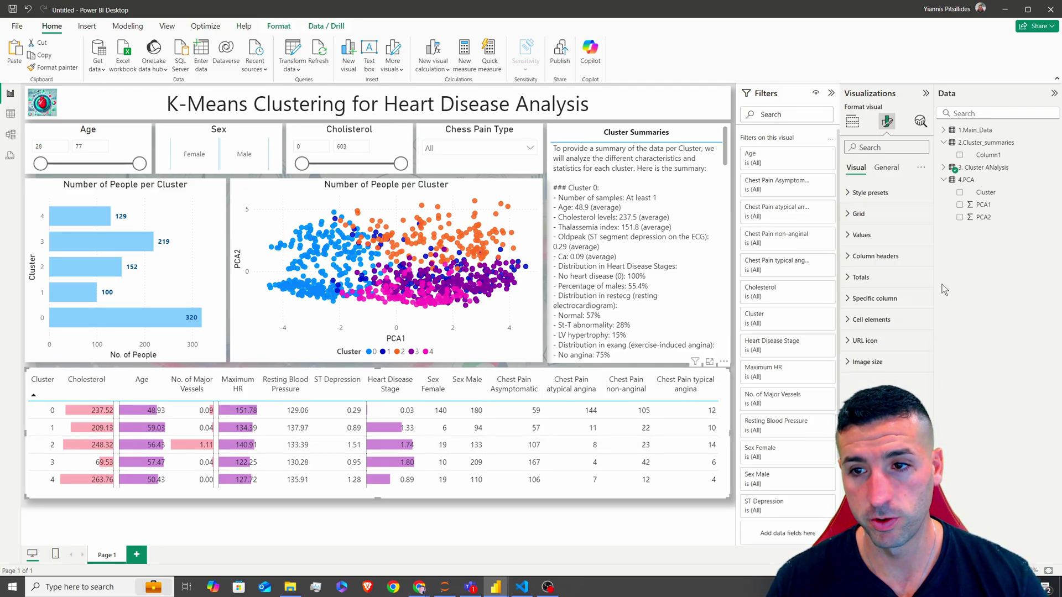
{"action": "left_click", "coordinate": [852, 121]}
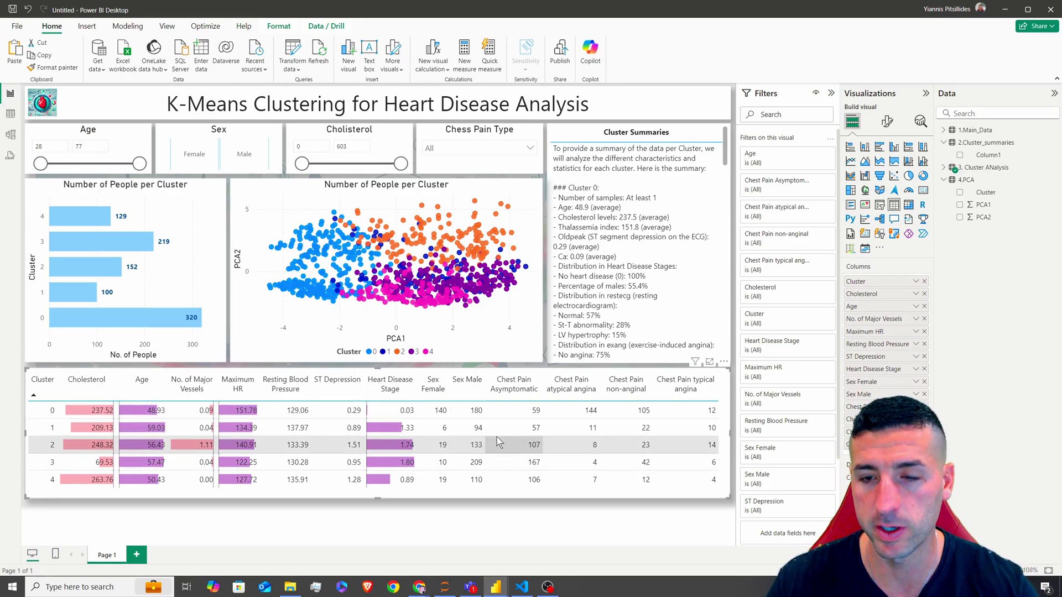
{"action": "left_click", "coordinate": [887, 121]}
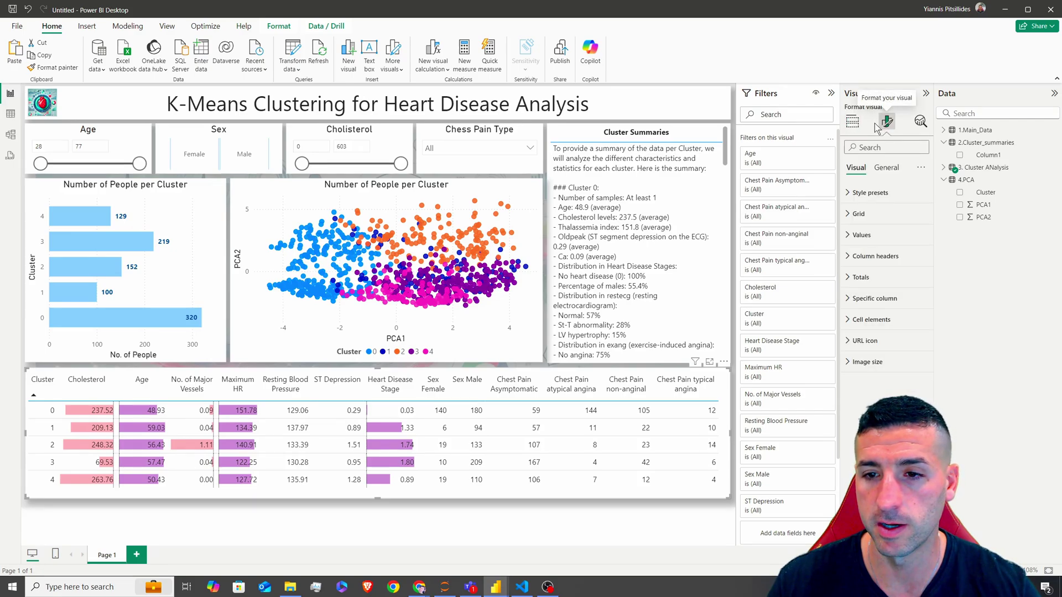
{"action": "left_click", "coordinate": [871, 319]}
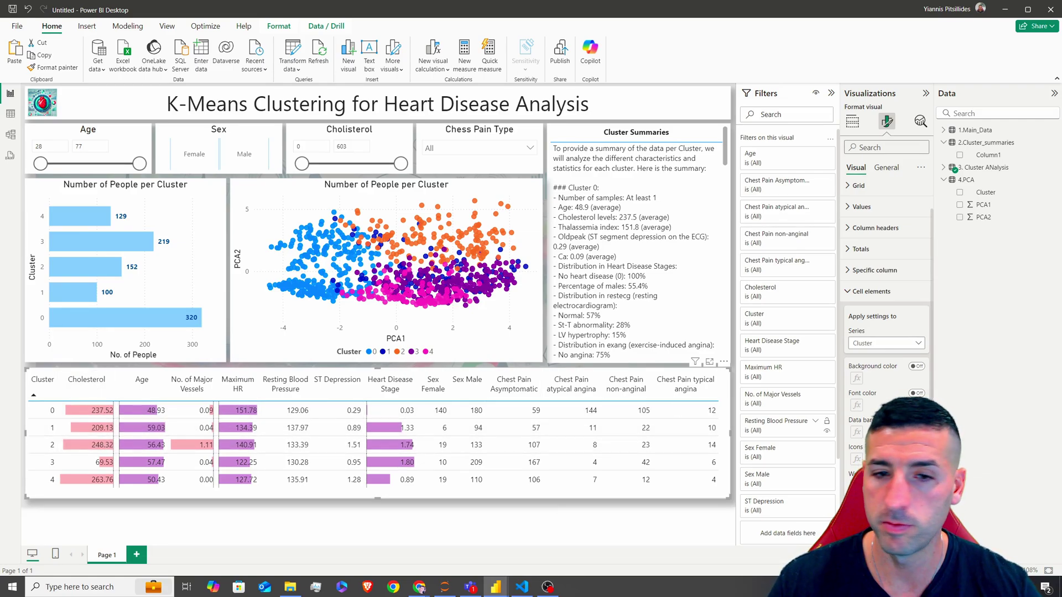
{"action": "left_click", "coordinate": [874, 344]}
{"action": "left_click", "coordinate": [867, 368]}
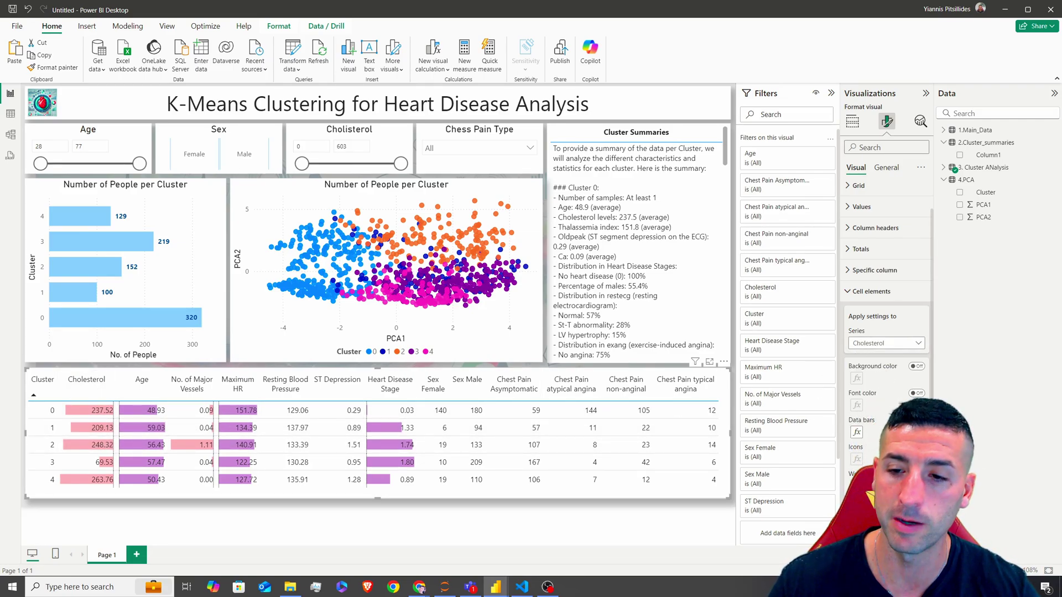
{"action": "left_click", "coordinate": [857, 433]}
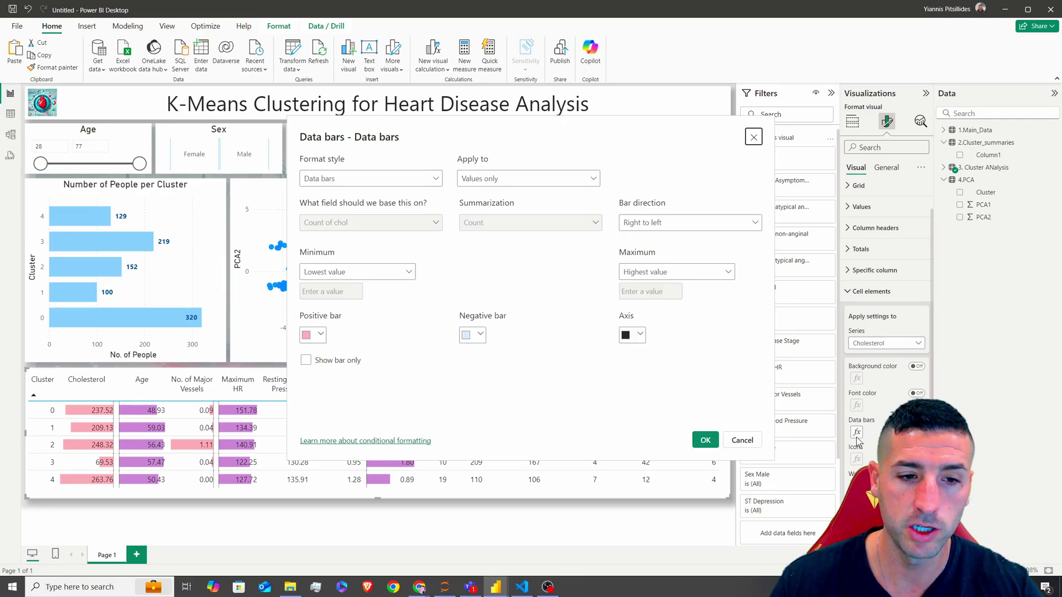
{"action": "left_click", "coordinate": [316, 338]}
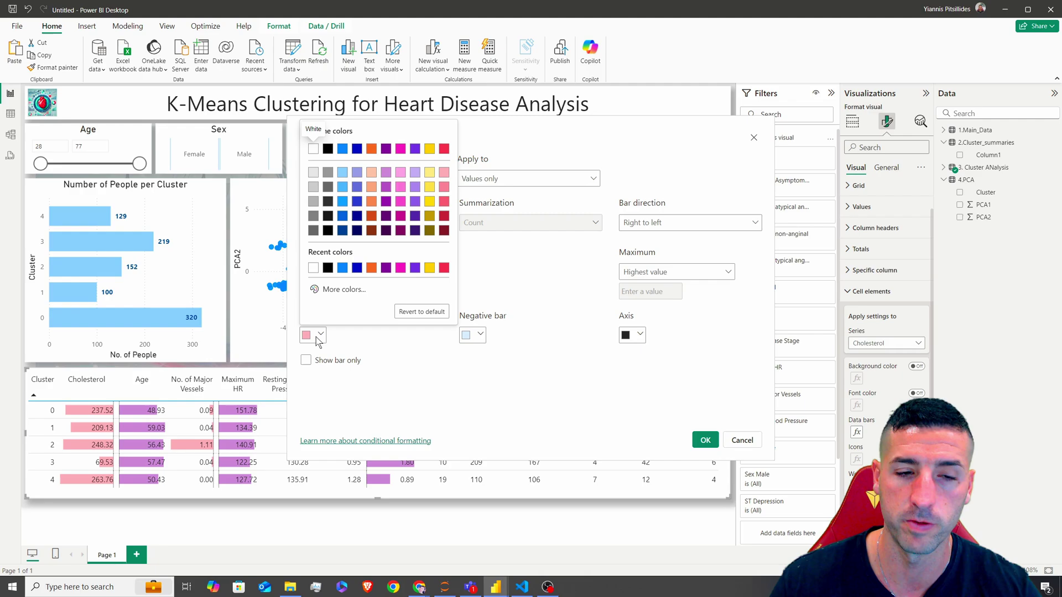
{"action": "left_click", "coordinate": [430, 354]}
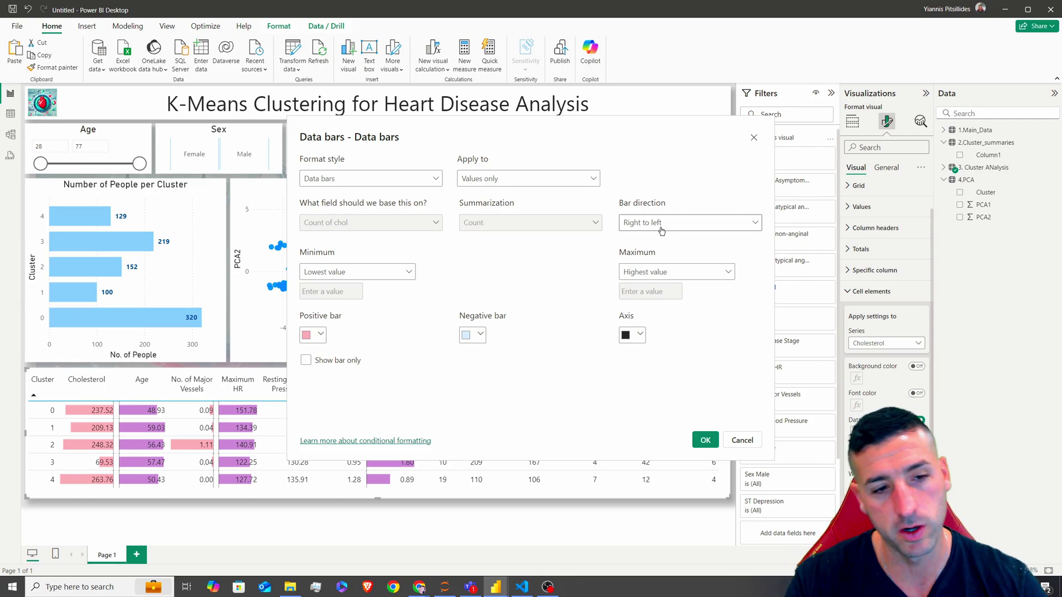
{"action": "left_click", "coordinate": [742, 440]}
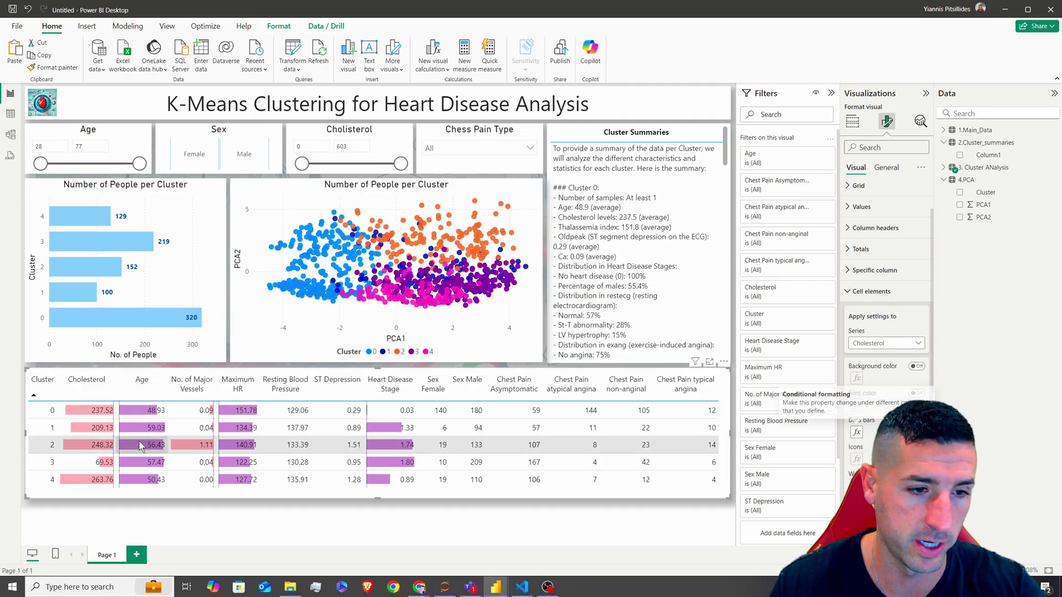
{"action": "left_click", "coordinate": [734, 369]}
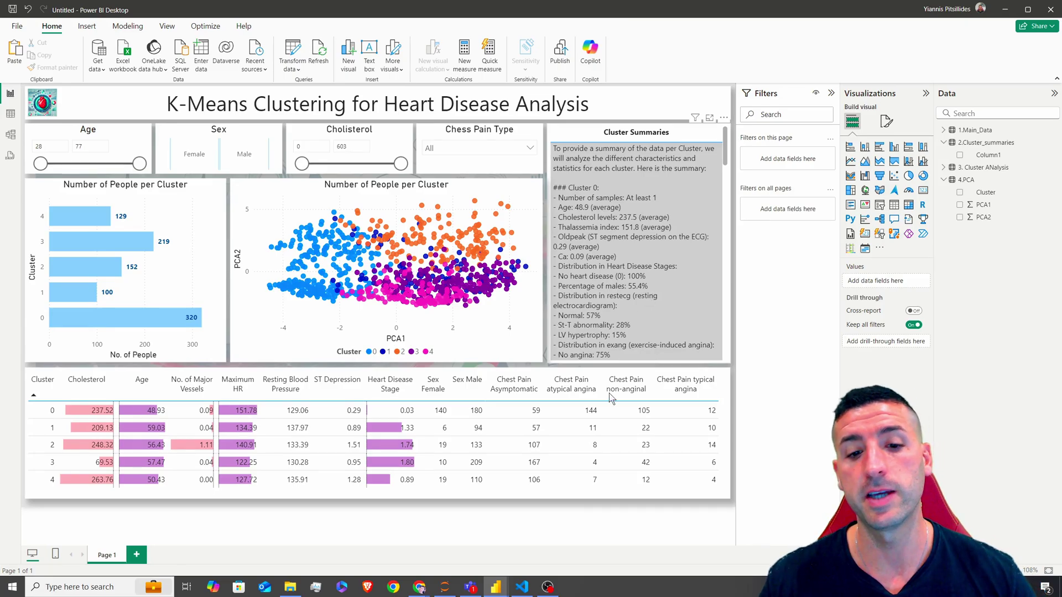
Switch to Chrome to view the kmeans_app2.py code and the K_Means Streamlit app, and return to the untitled Power BI report
{"action": "mouse_move", "coordinate": [419, 587]}
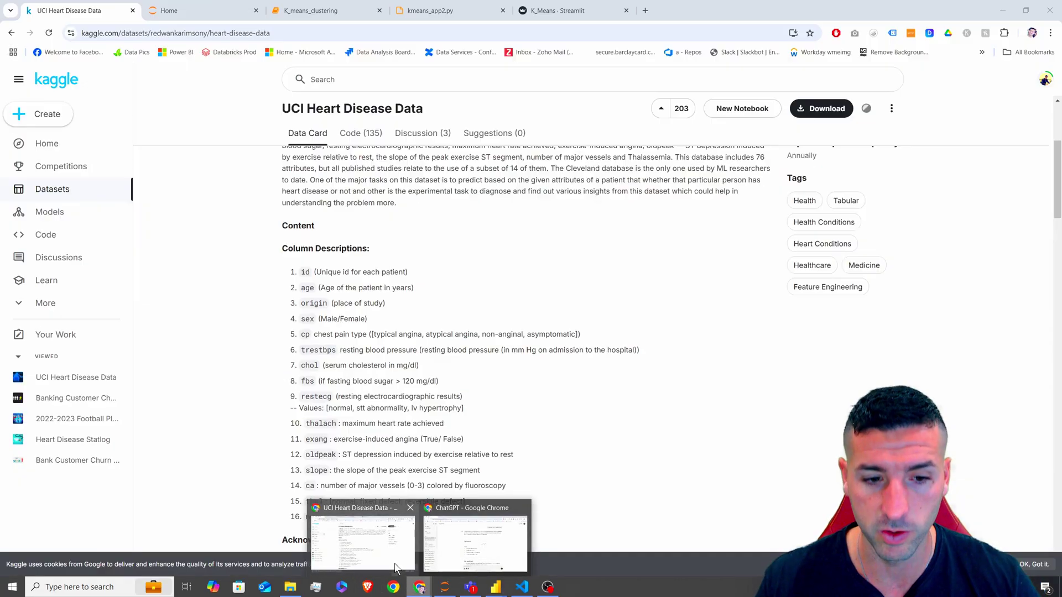
{"action": "left_click", "coordinate": [396, 568]}
{"action": "left_click", "coordinate": [437, 10]}
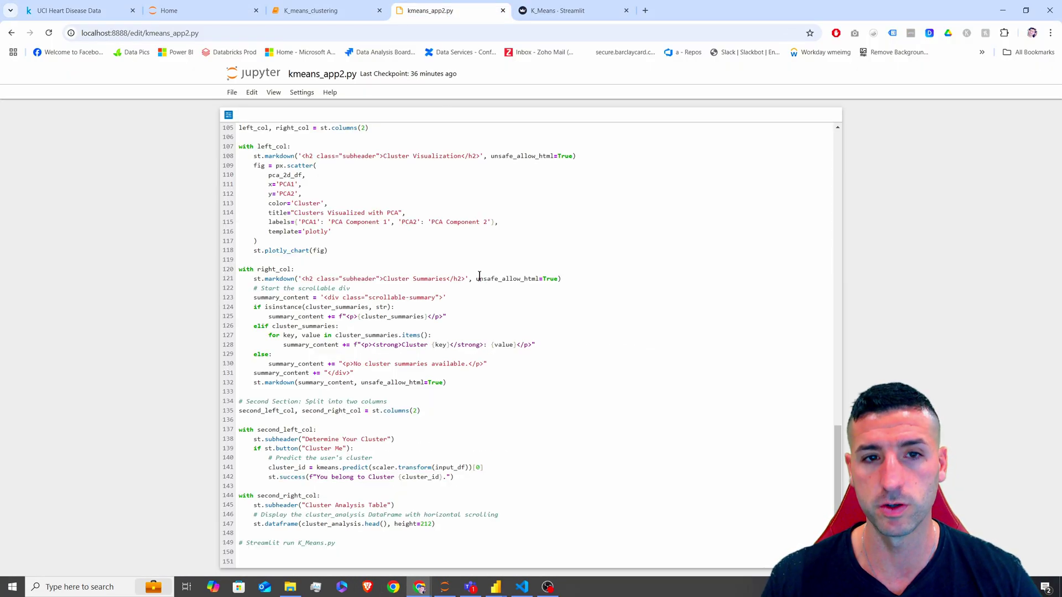
{"action": "left_click", "coordinate": [544, 14]}
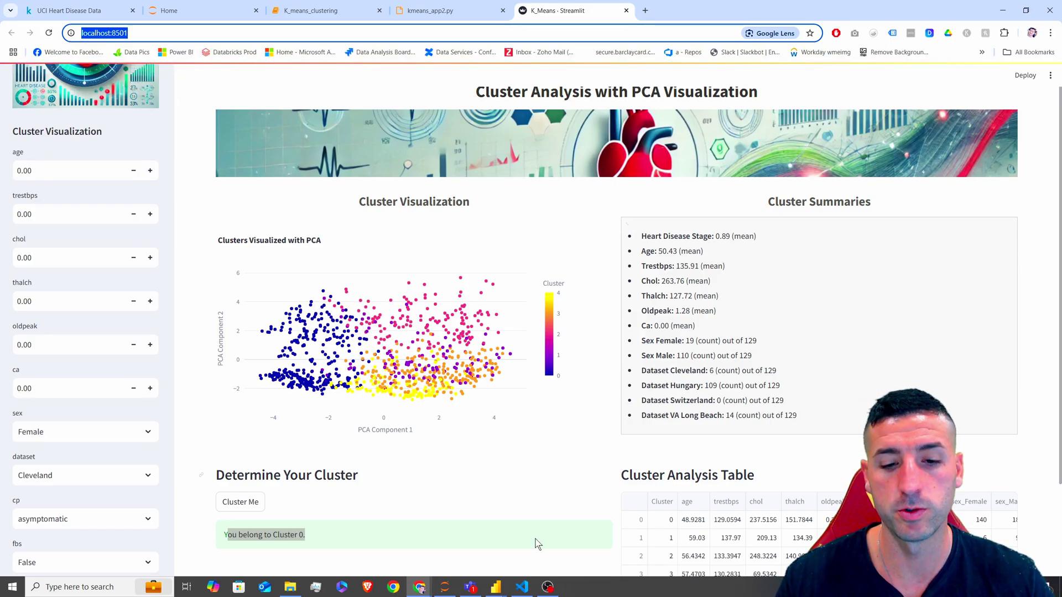
{"action": "mouse_move", "coordinate": [500, 587]}
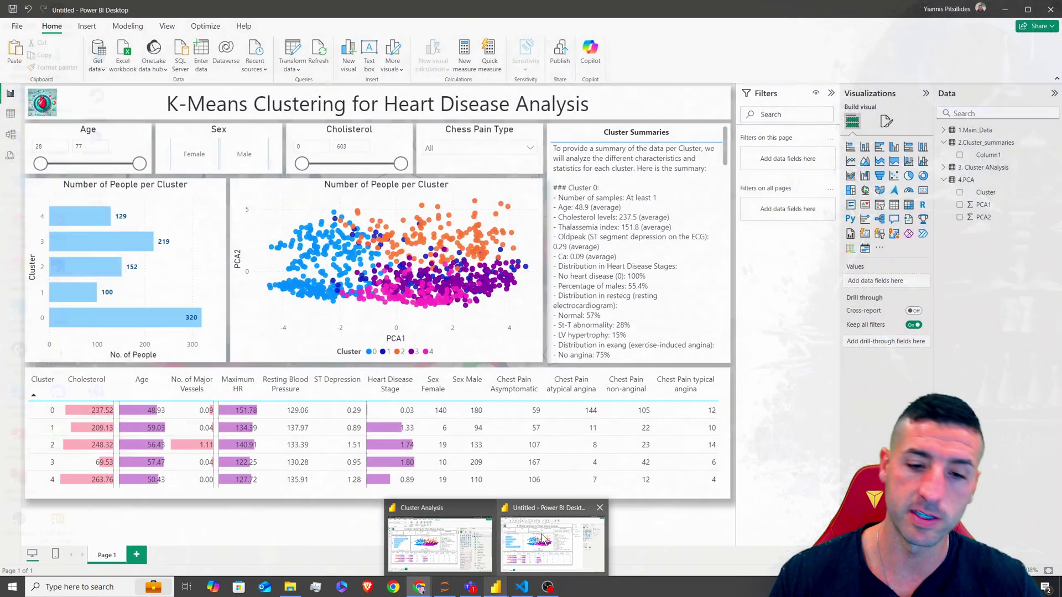
{"action": "left_click", "coordinate": [545, 539]}
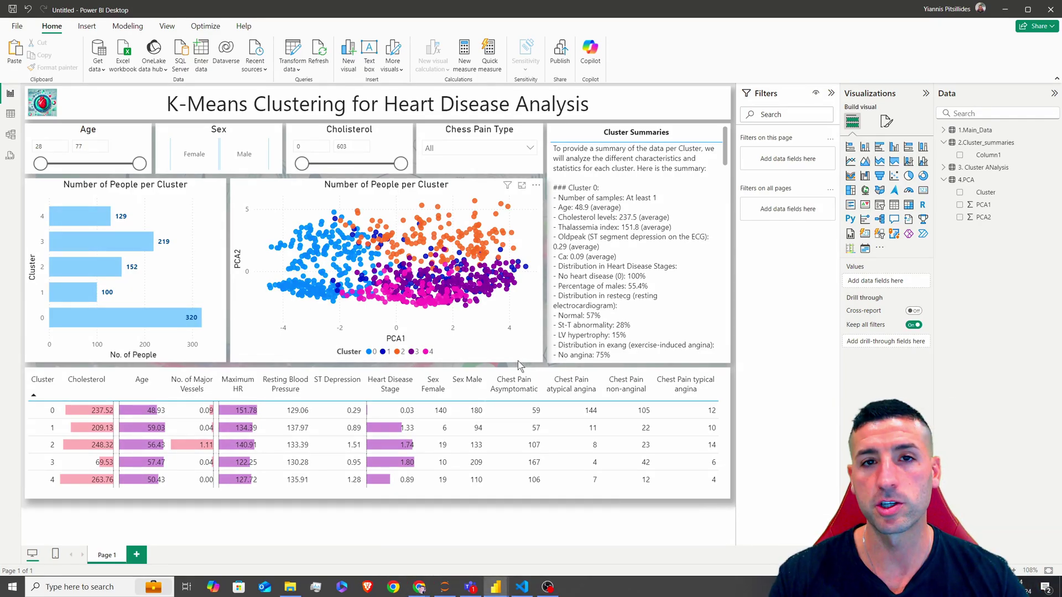